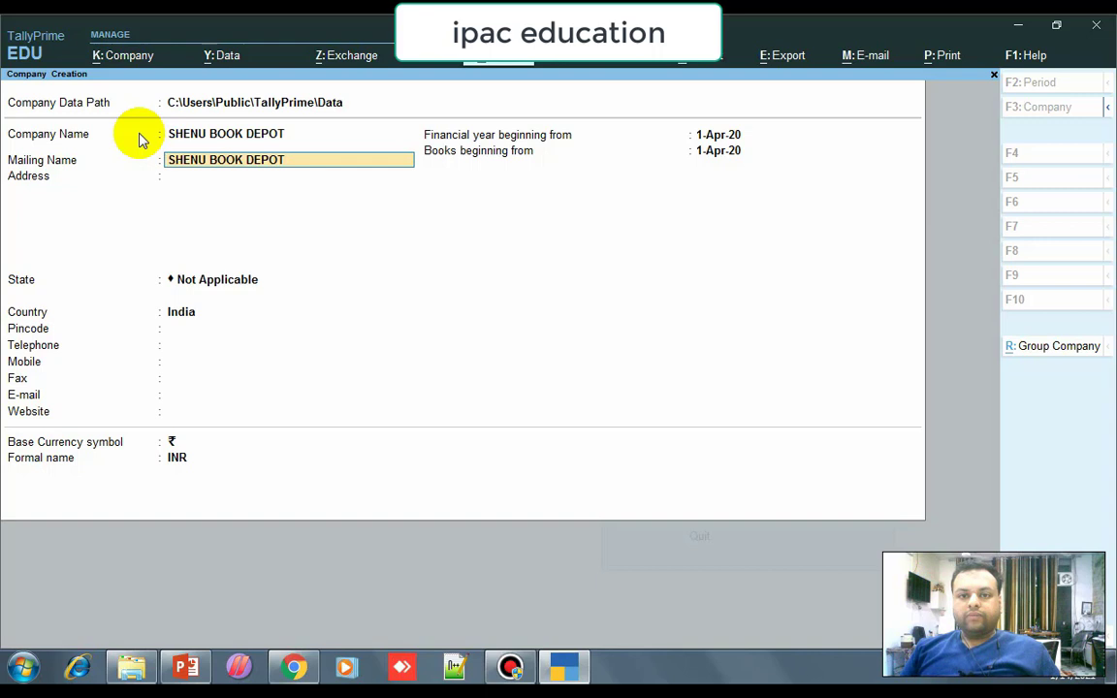
key(Return)
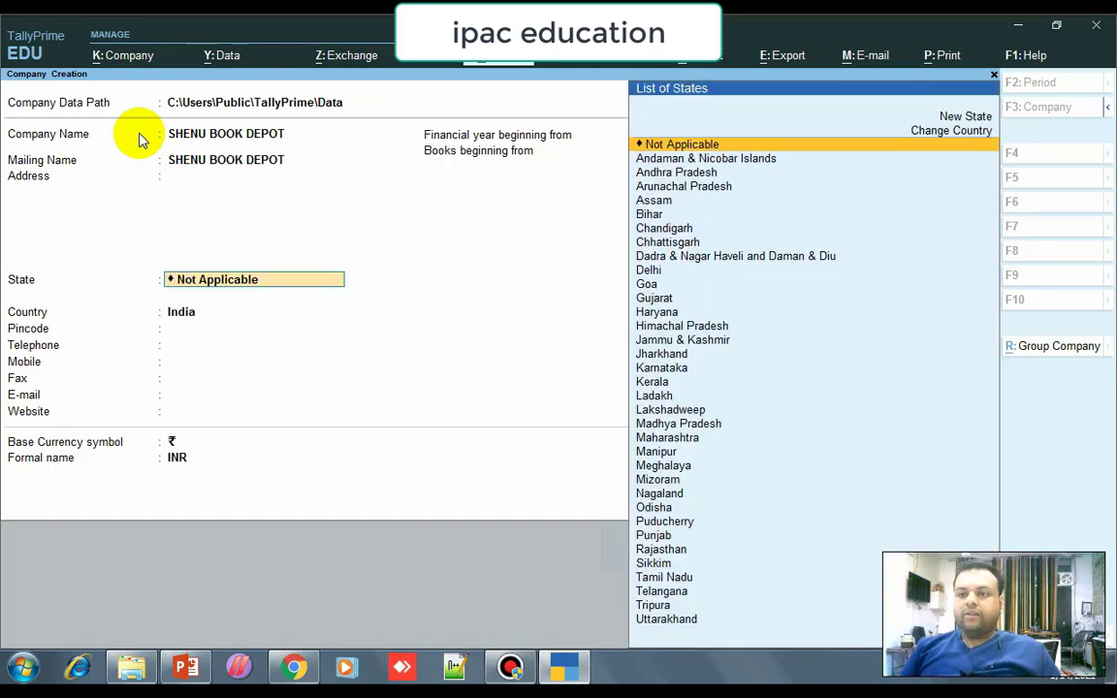
Set the company's state to Punjab and confirm creating SHENU BOOK DEPOT.
text(P)
key(Down)
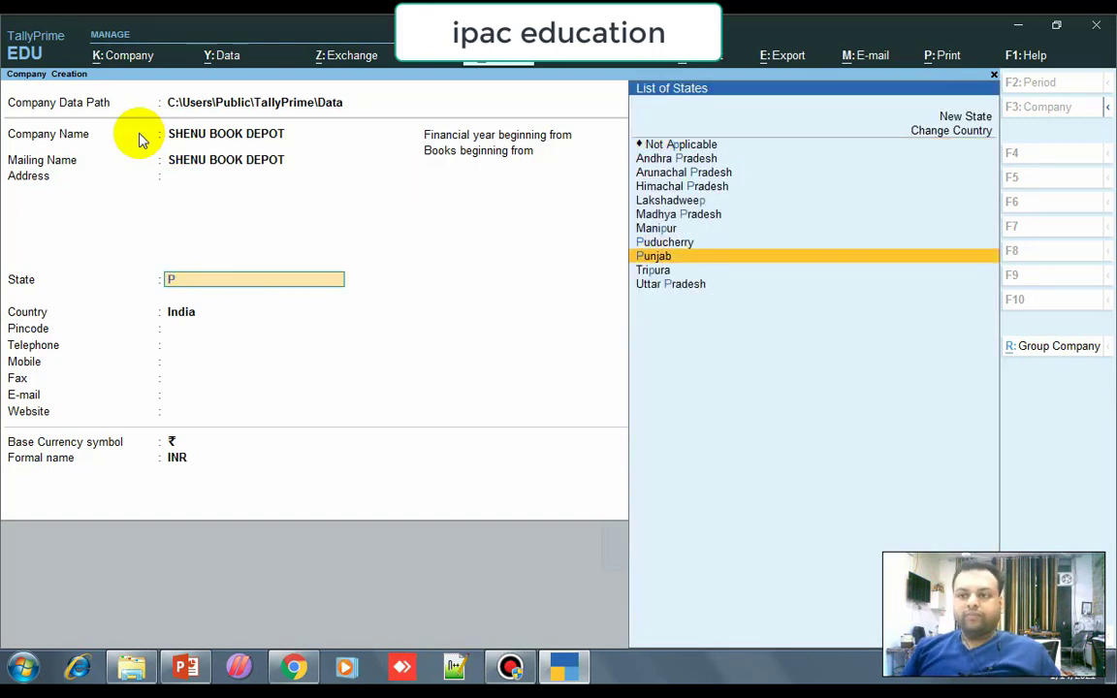
key(Return)
key(Return)
key(Return)
key(Return)
key(Return)
key(Return)
key(Return)
key(Return)
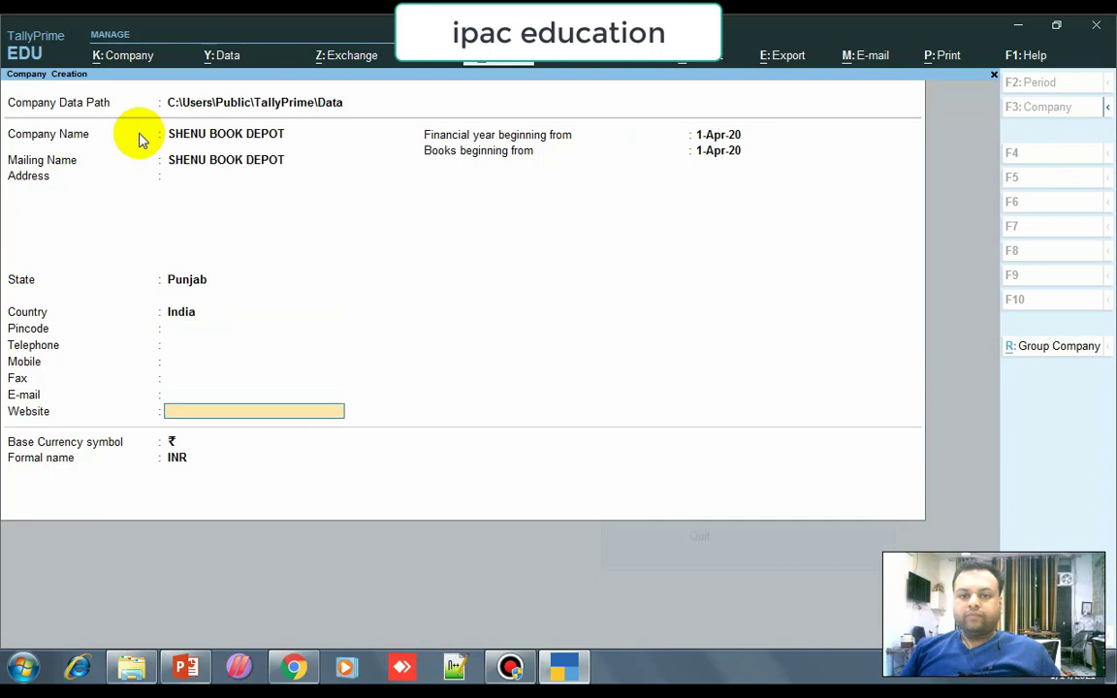
key(Return)
key(Return)
key(Return)
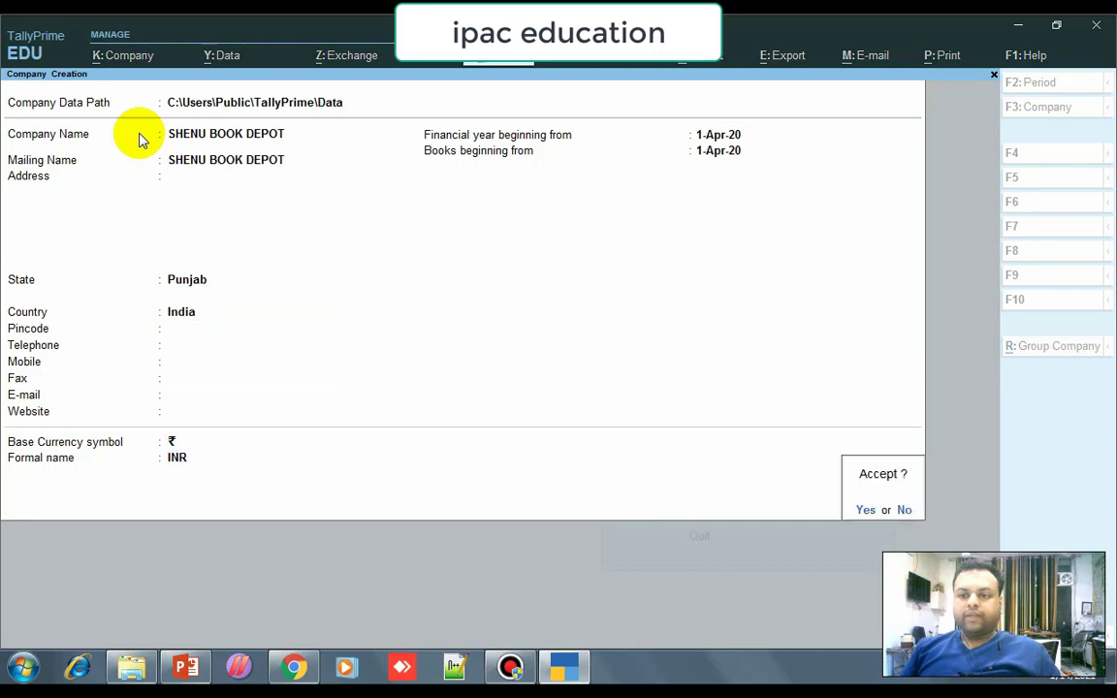
key(Return)
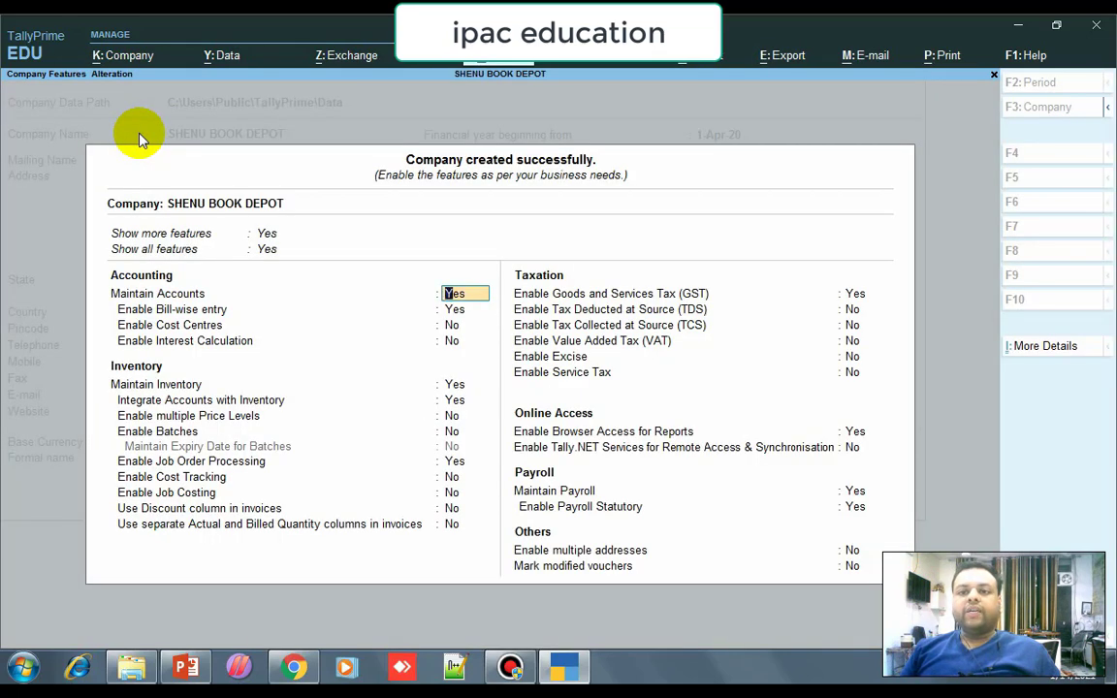
In the company features, keep GST enabled and open the GST registration details.
key(Down)
key(Down)
key(Down)
key(Down)
key(Down)
key(Down)
key(Down)
key(Down)
key(Down)
key(Down)
key(Down)
key(Down)
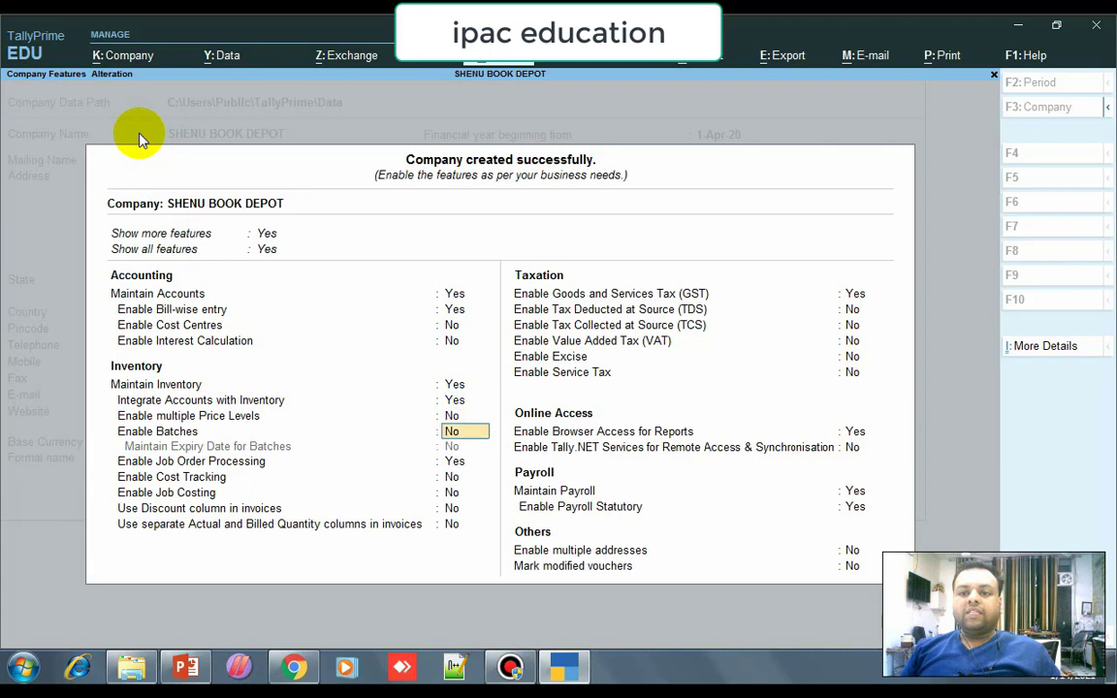
key(Down)
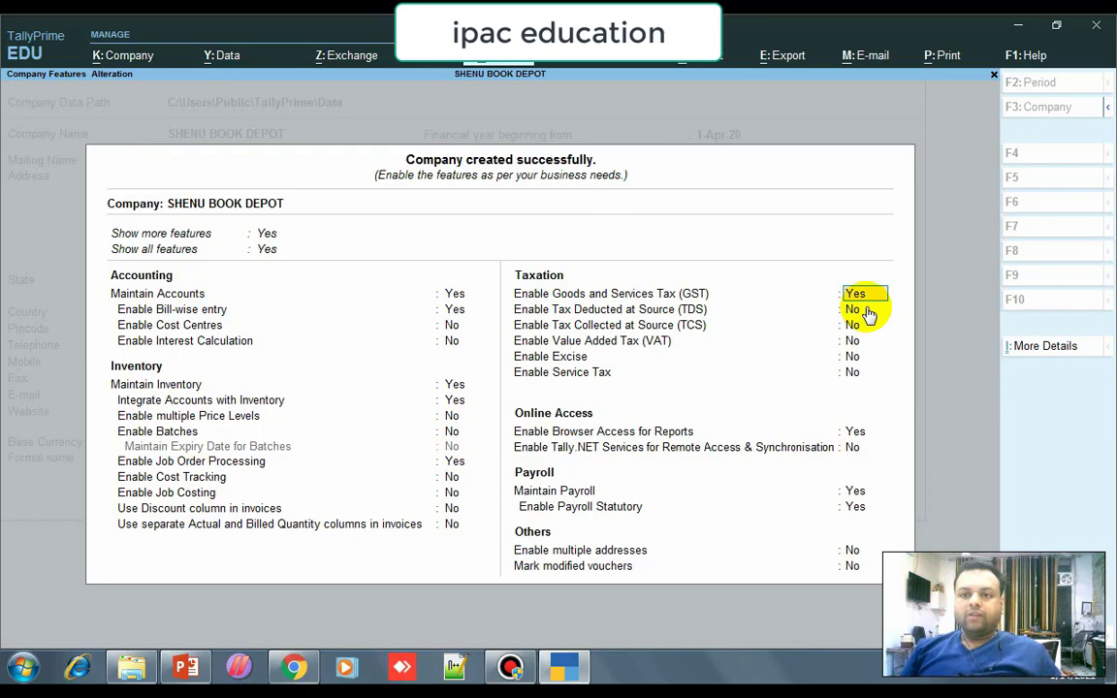
key(Return)
key(Return)
key(Return)
key(Return)
key(Return)
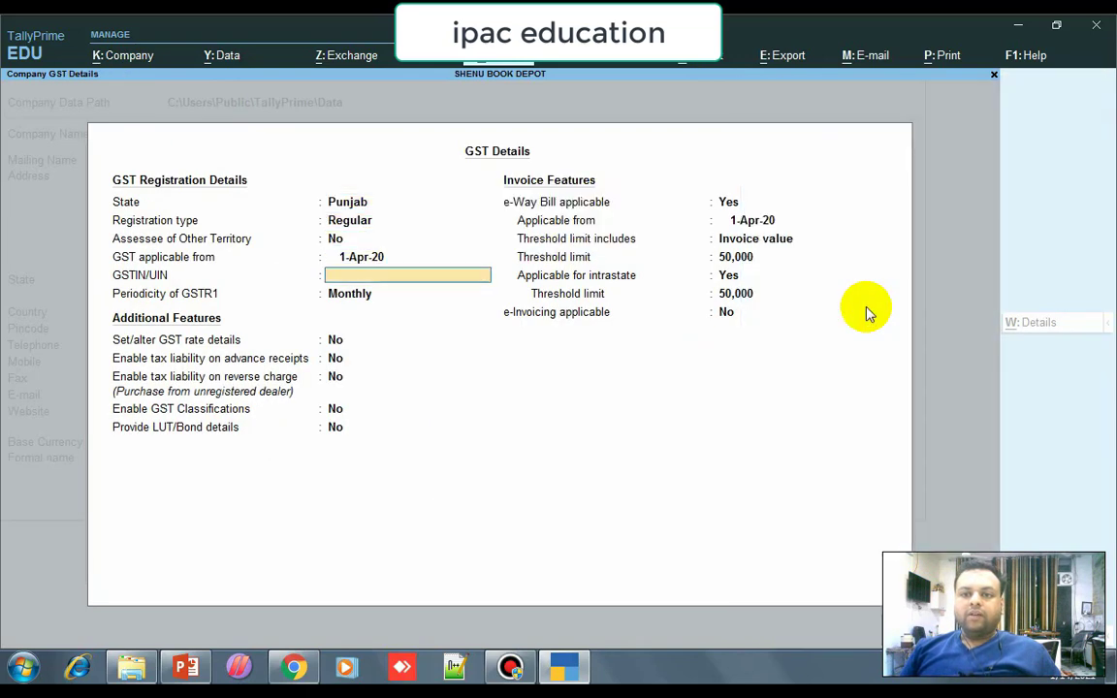
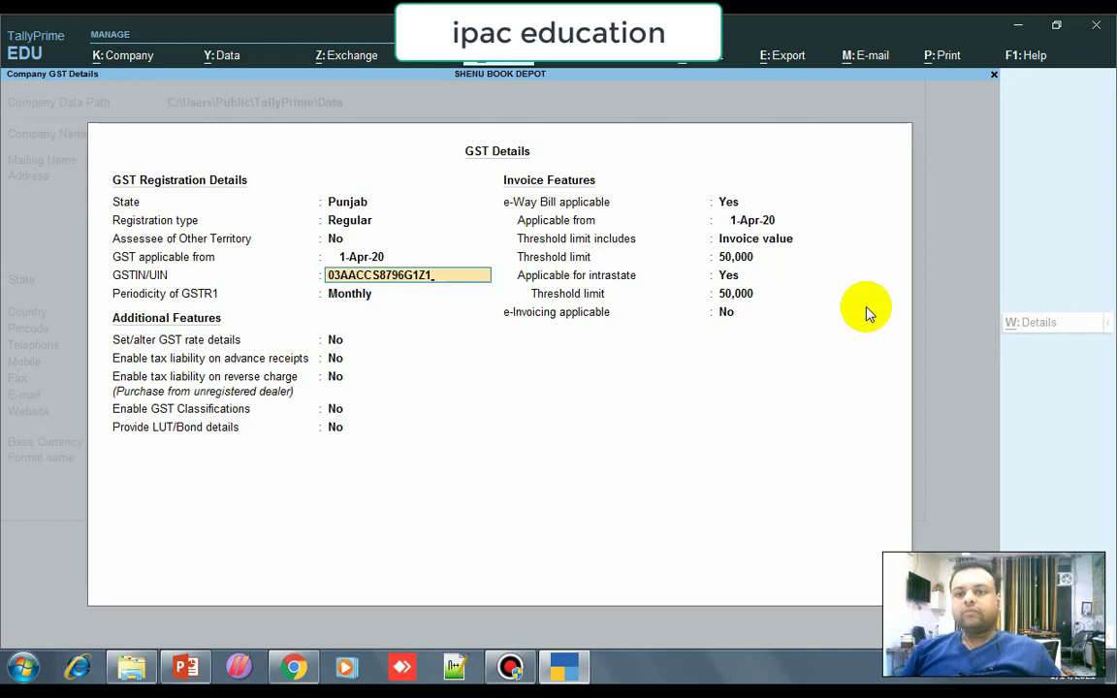
Enter the company's GSTIN, keep monthly GSTR-1 periodicity, and save the GST details.
key(Return)
key(Return)
key(Return)
key(Return)
key(Return)
key(Return)
key(Return)
key(Return)
key(Return)
key(Return)
key(Return)
key(Return)
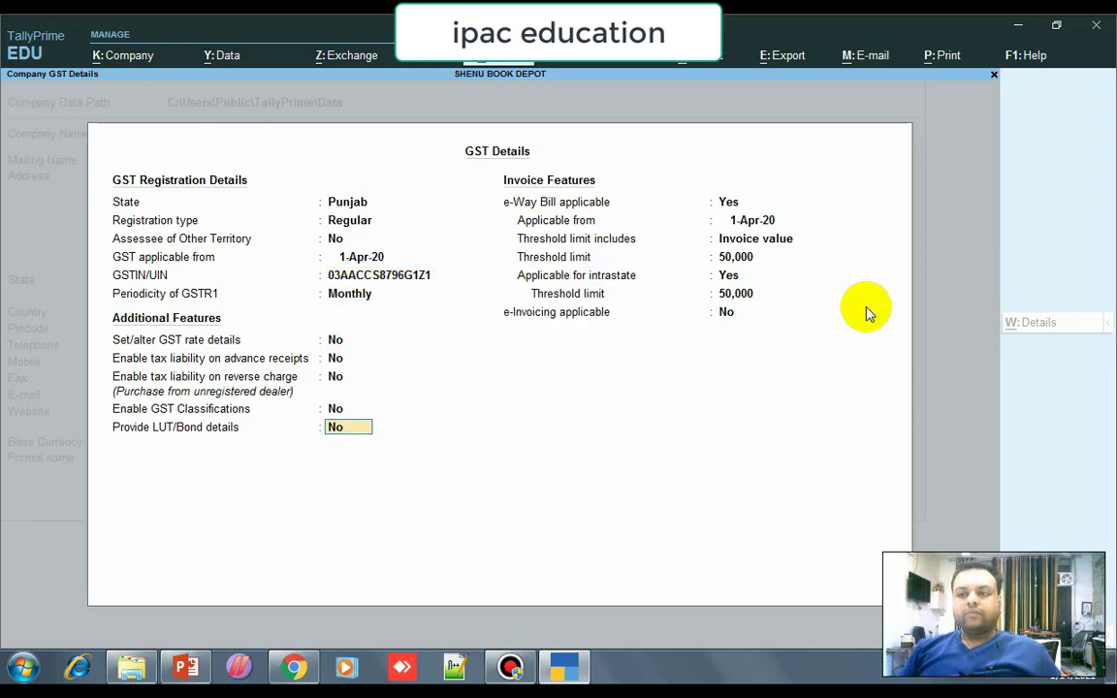
key(Return)
key(Return)
key(Return)
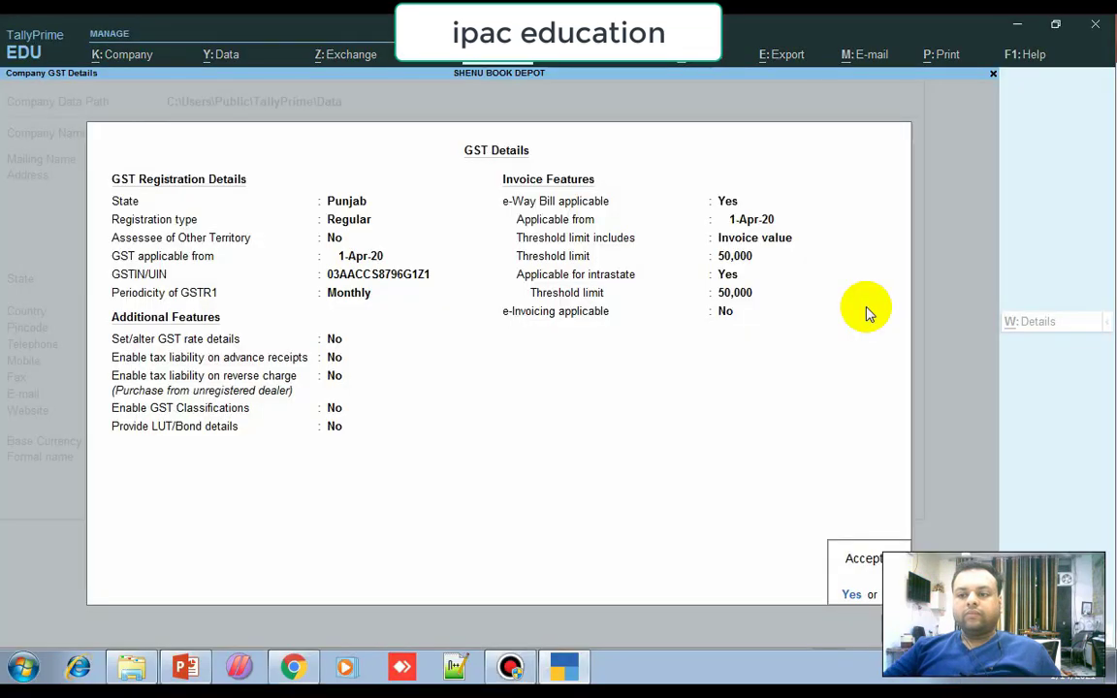
key(Return)
key(Down)
key(Down)
key(Down)
key(Down)
key(Down)
key(Down)
key(Down)
Leave payroll statutory details empty, set payroll statutory to No, and save the company features.
key(Return)
key(Return)
key(Return)
key(Return)
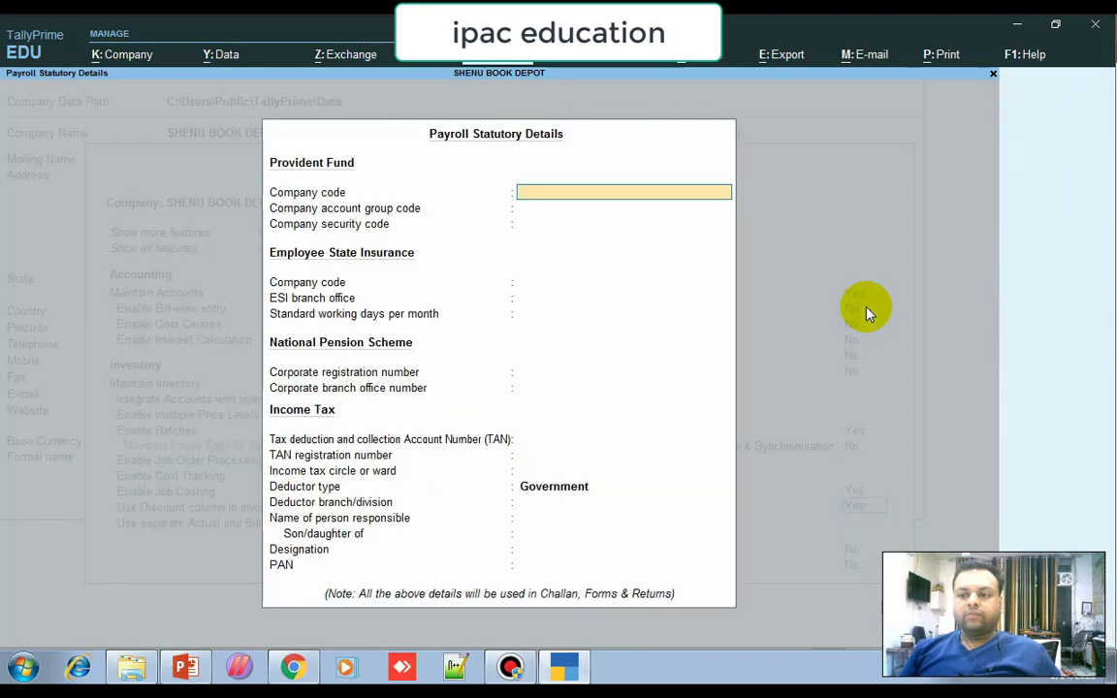
key(Escape)
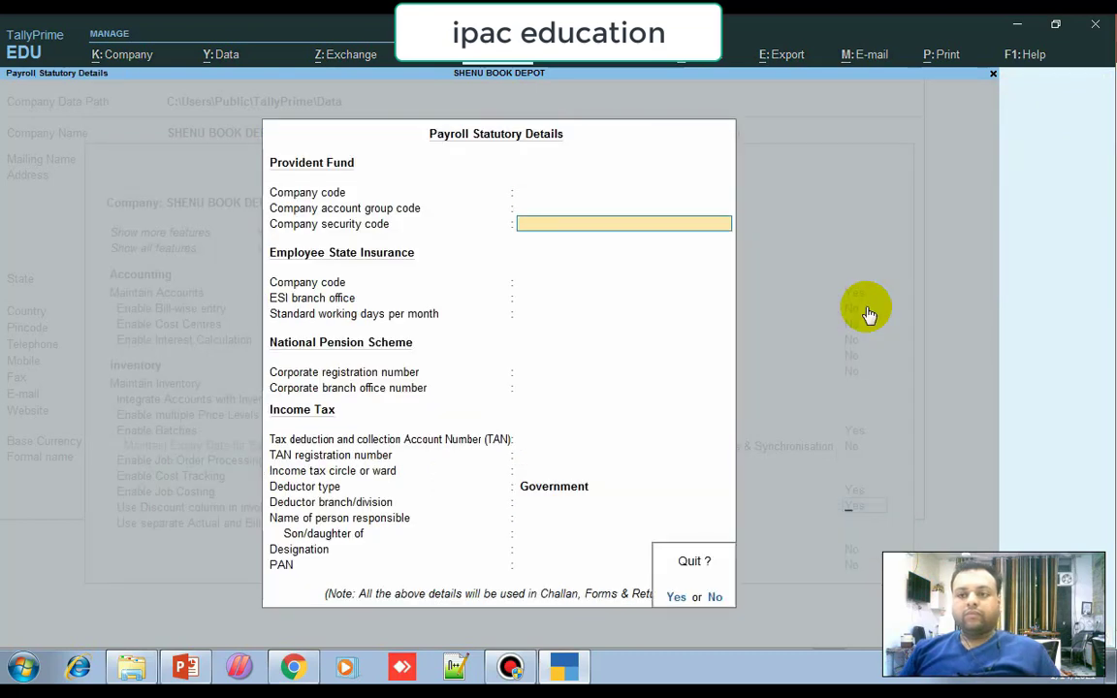
key(y)
key(Return)
key(Return)
key(Return)
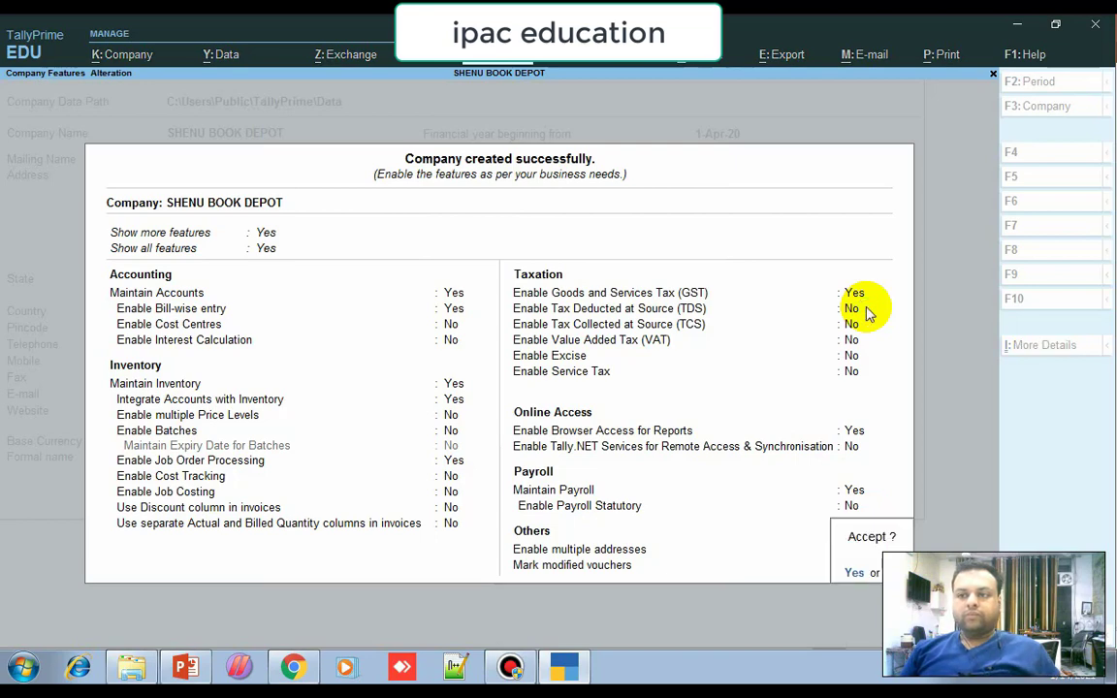
key(y)
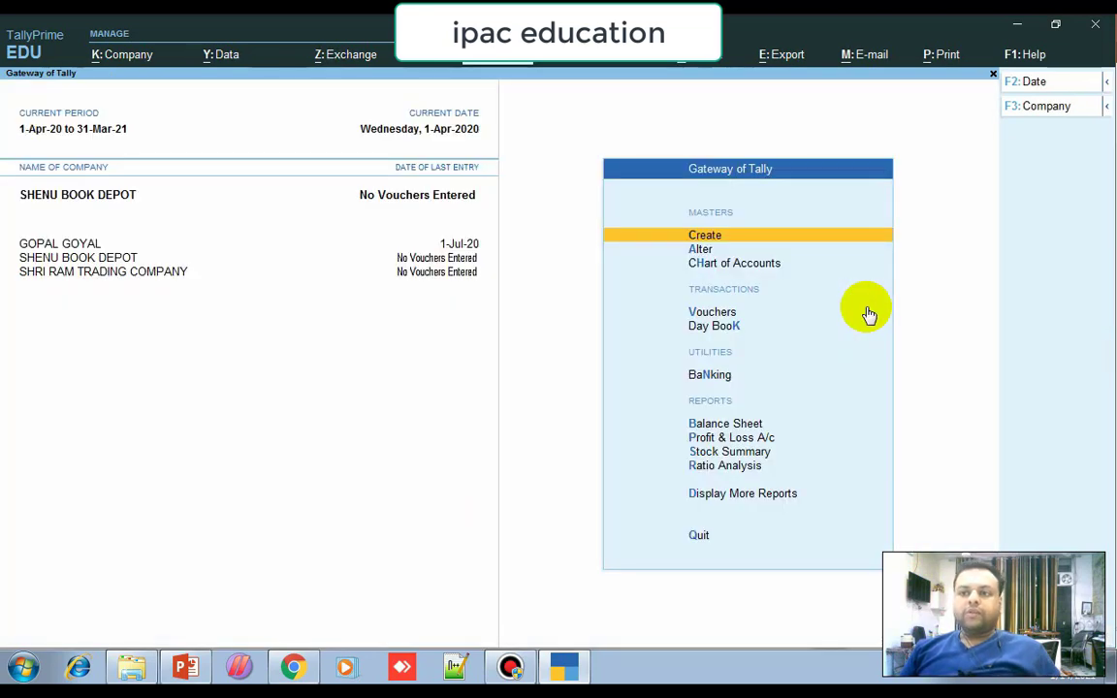
Start a new ledger, then bring up the 'EAWY BILL ??' PowerPoint slide.
key(Return)
key(Down)
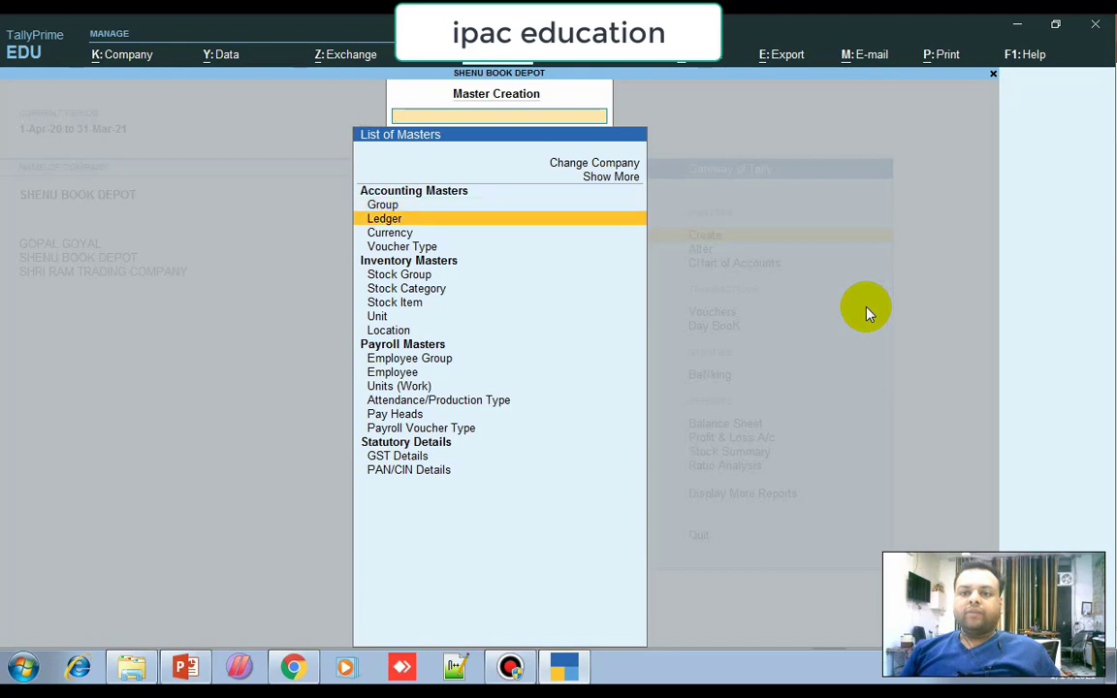
key(Return)
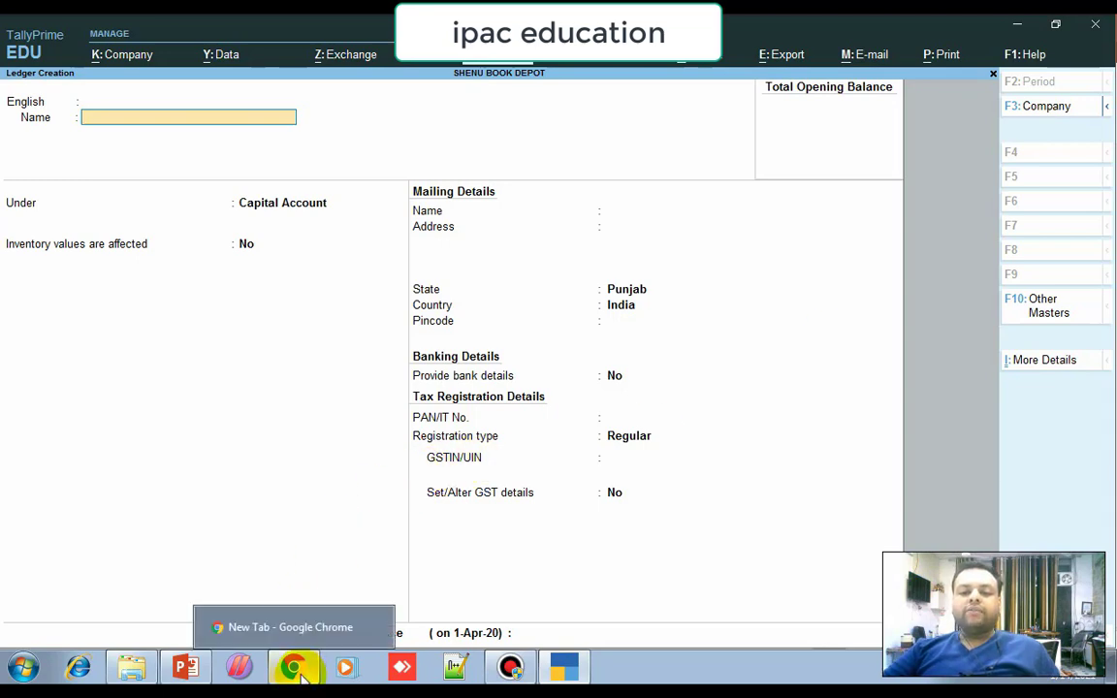
click(185, 667)
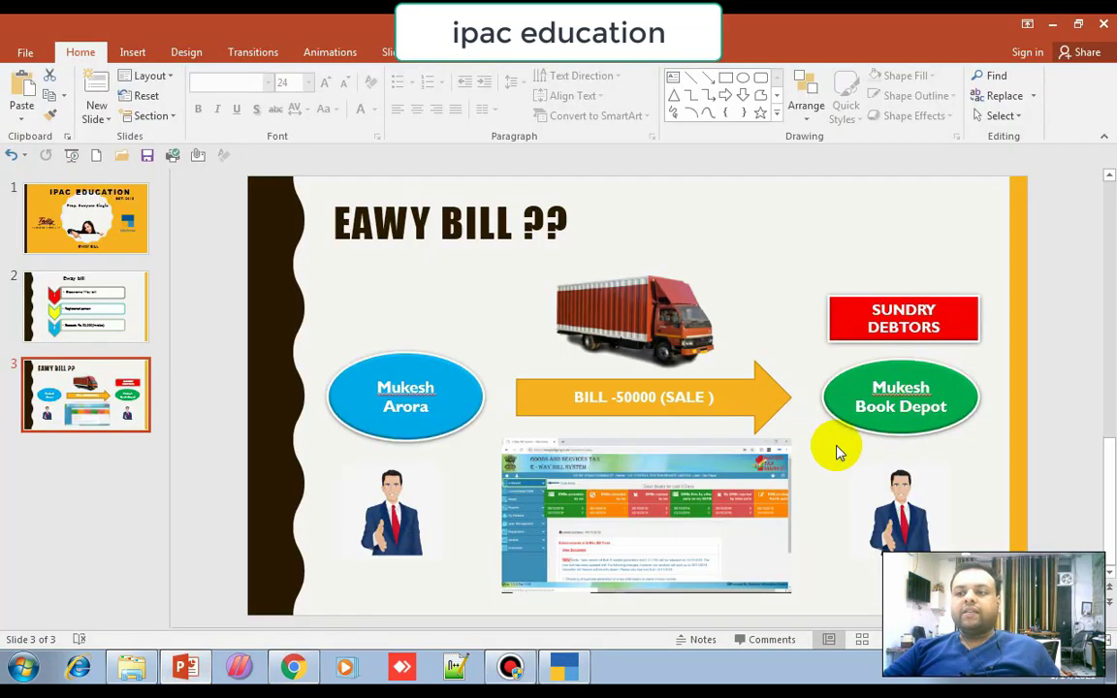
Create the MUKESH BOOK DEPOT ledger under Sundry Debtors with its Regular GSTIN.
click(580, 675)
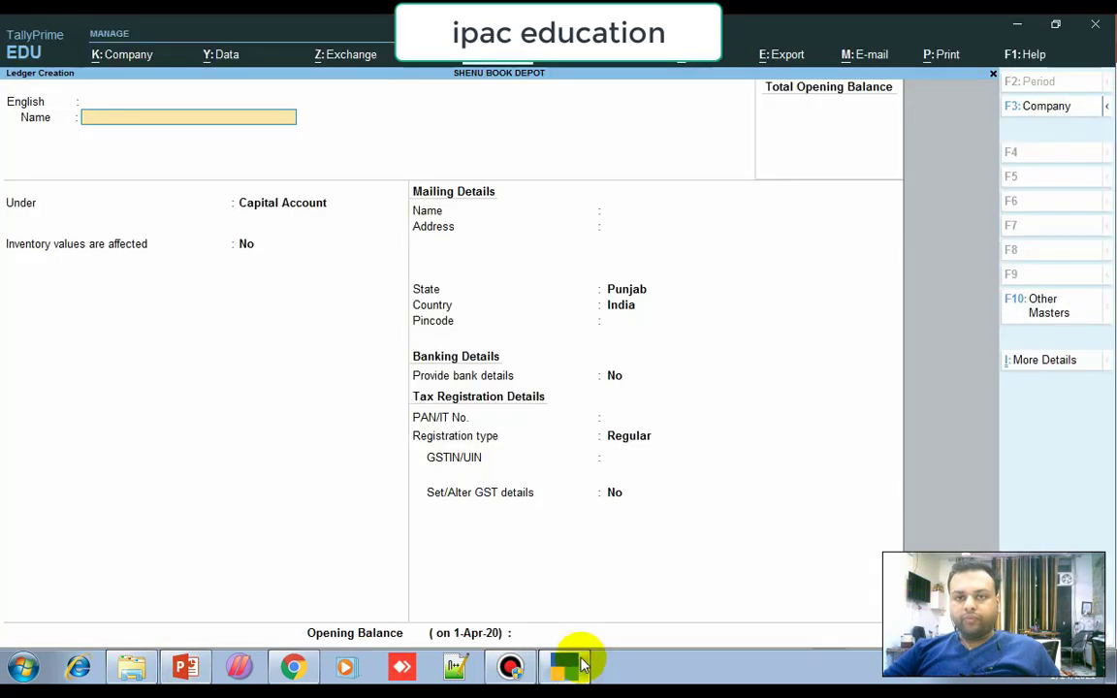
text(MUKES)
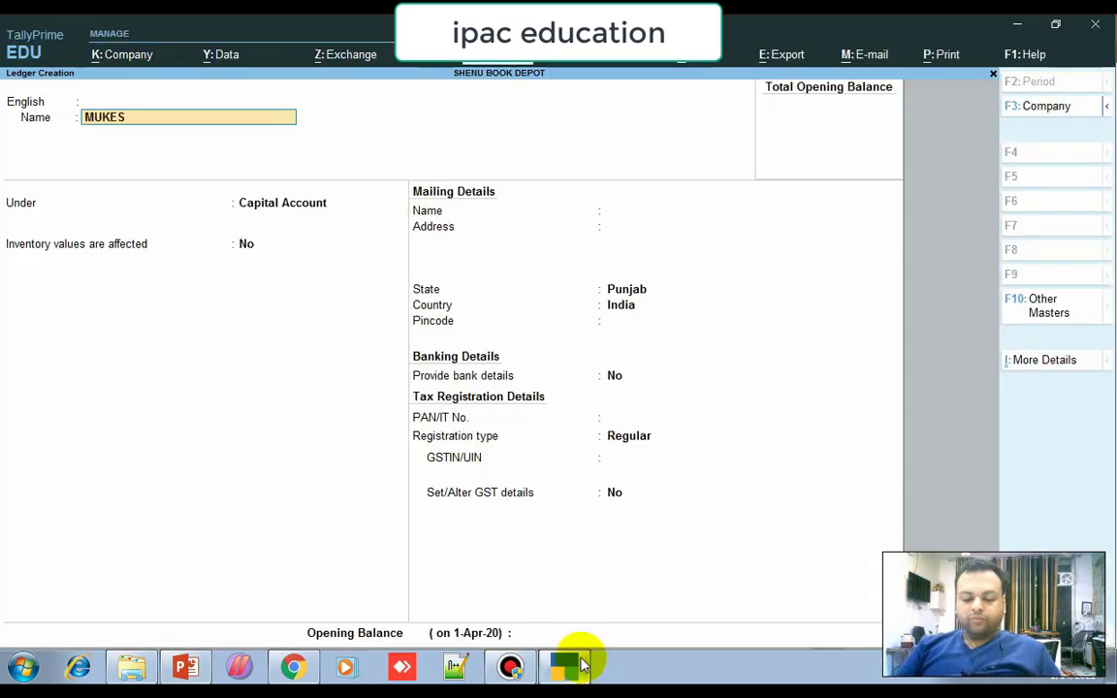
text(H BOOK DEPOT)
key(Return)
key(Return)
key(Return)
key(BackSpace)
text(S)
key(Down)
key(Down)
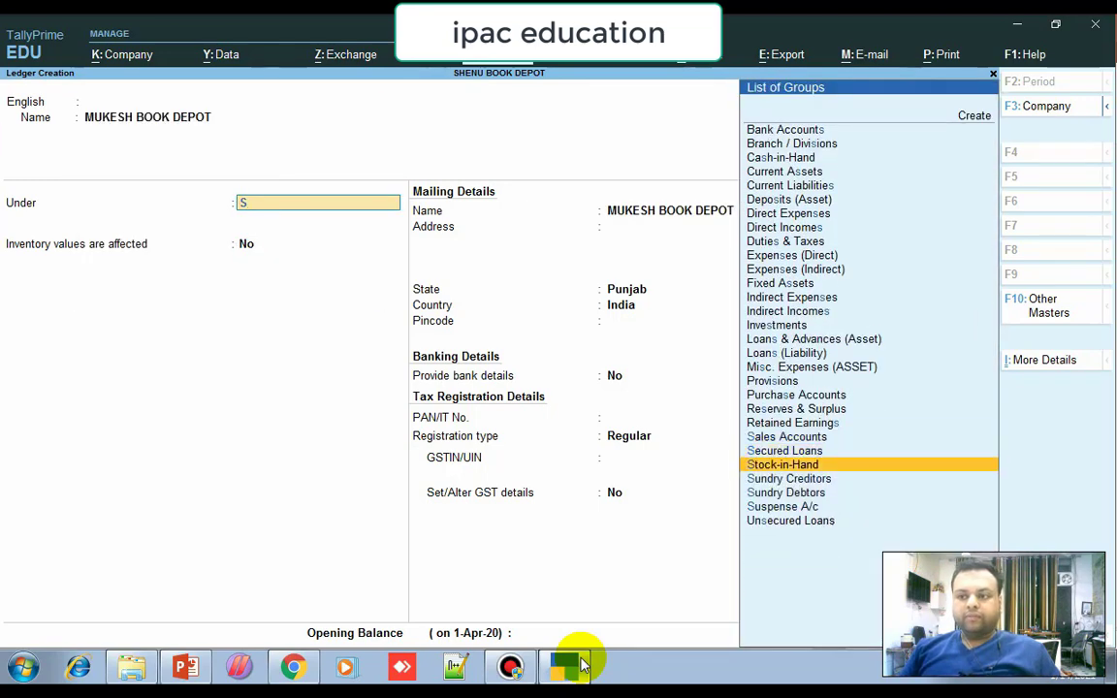
key(Down)
key(Down)
key(Return)
key(Return)
key(Return)
key(Return)
key(Return)
key(Return)
key(Return)
key(Return)
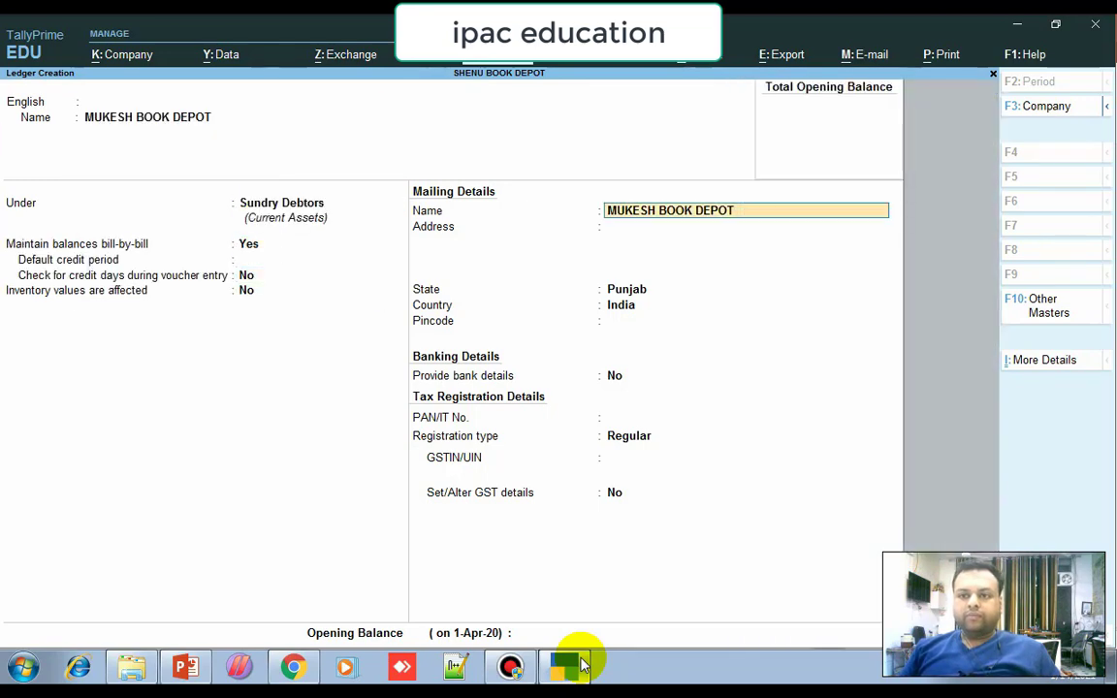
key(Return)
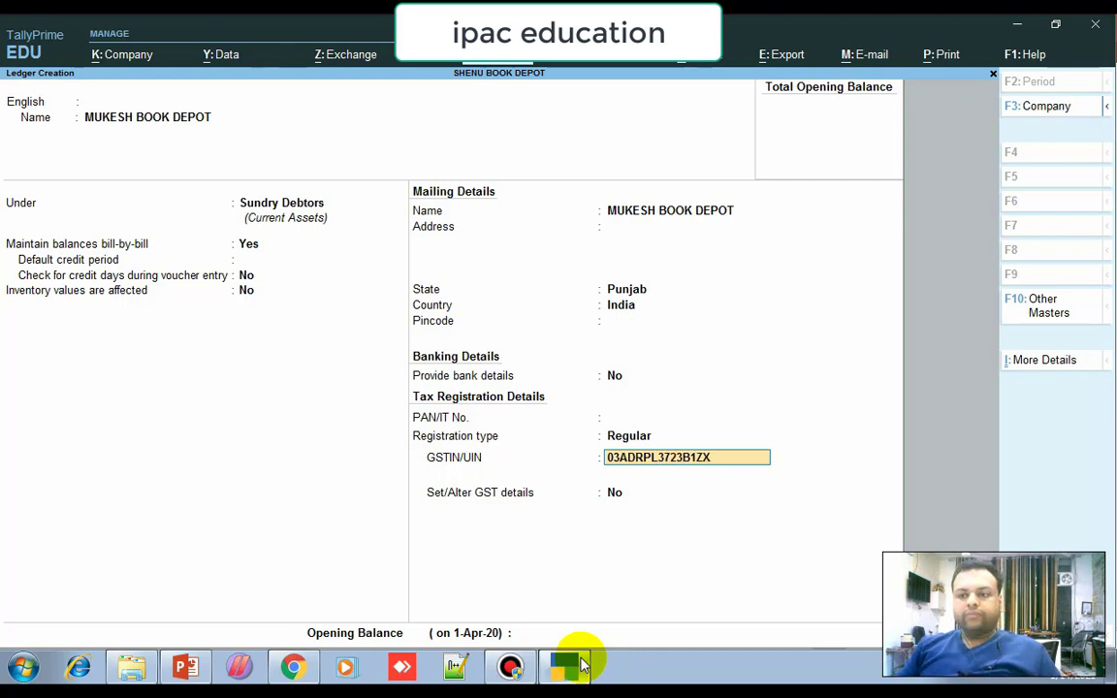
key(Return)
key(Return)
key(Return)
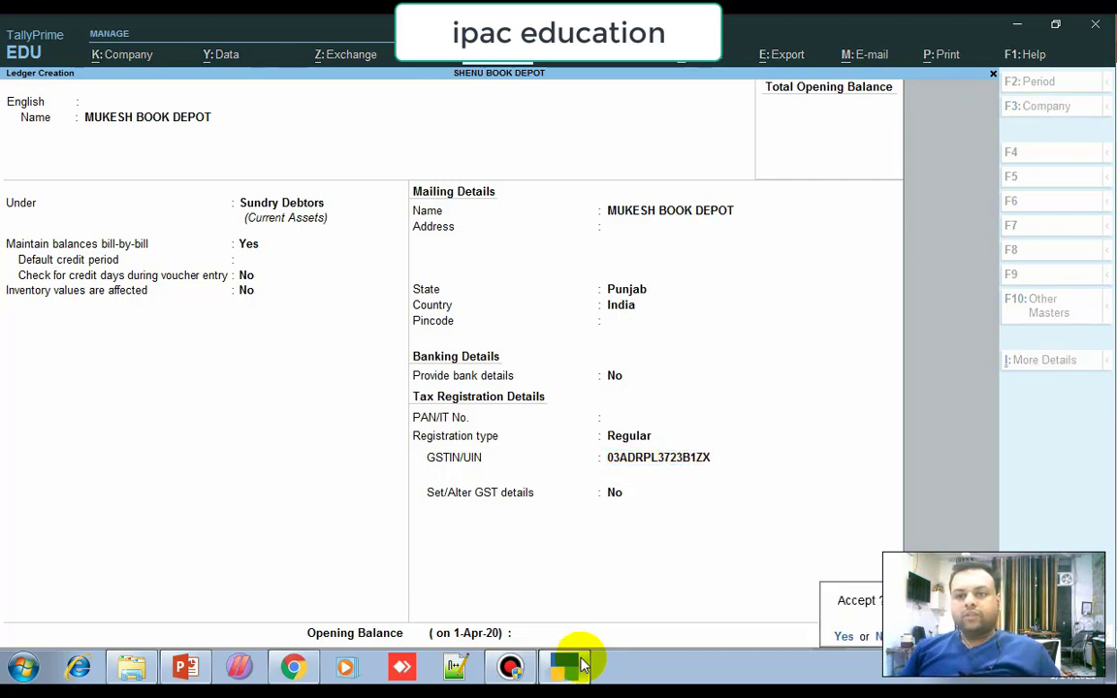
key(Return)
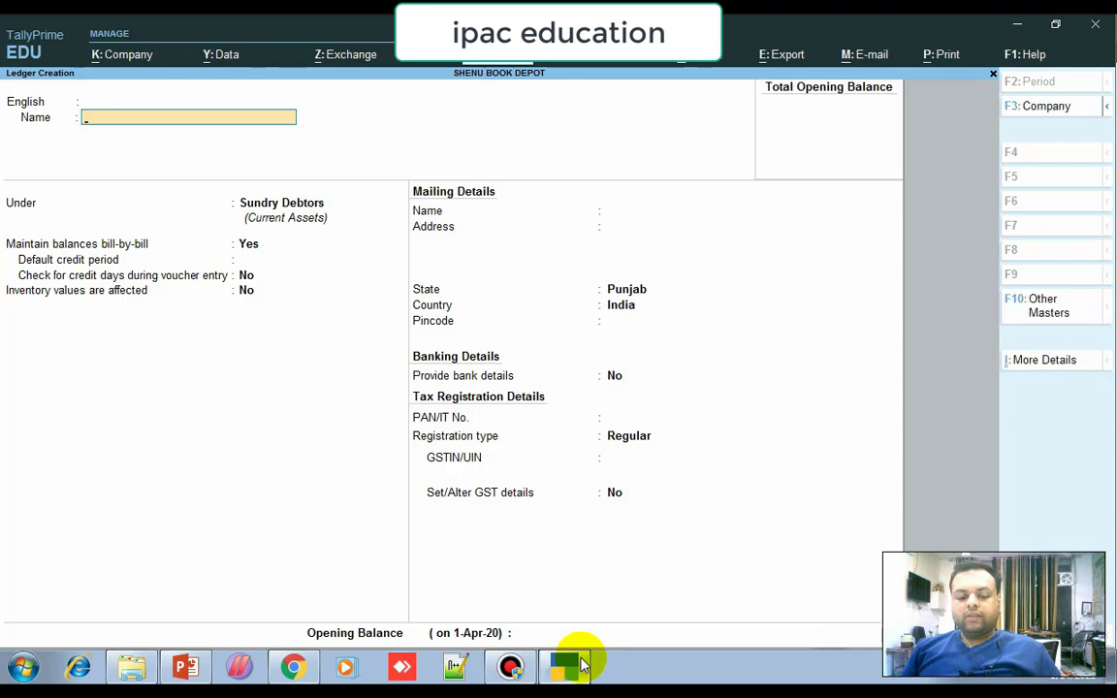
Create the SALE ACC ledger under Sales Accounts, GST applicable, with Goods as supply type.
text(SALE ACC)
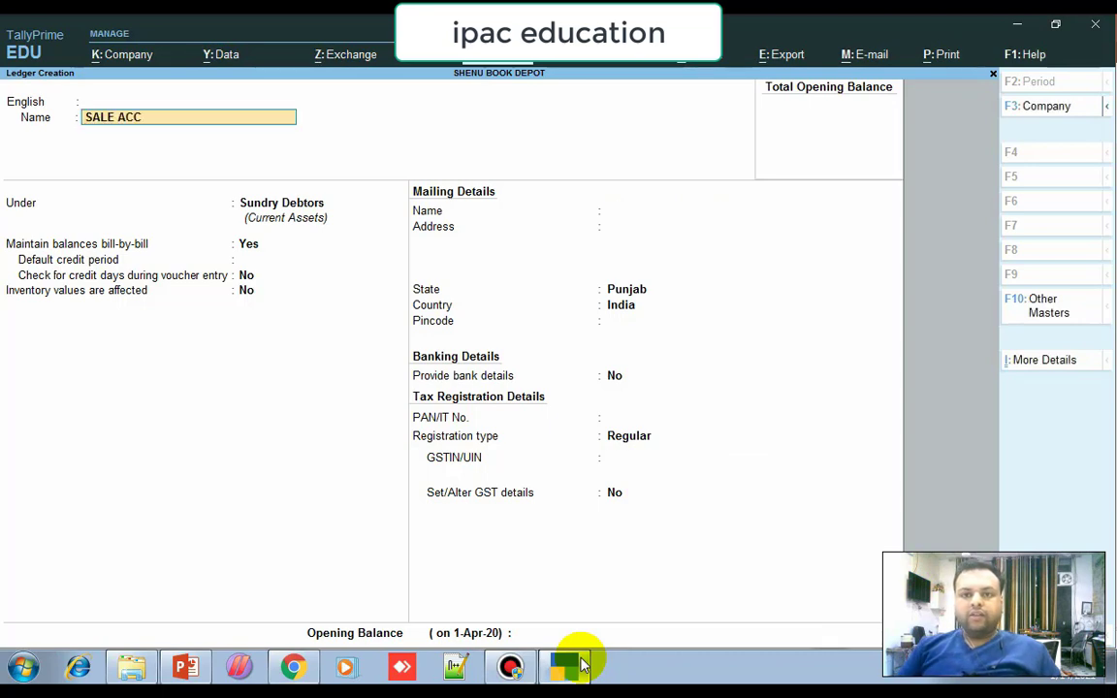
key(Return)
key(Return)
key(Return)
key(BackSpace)
text(s)
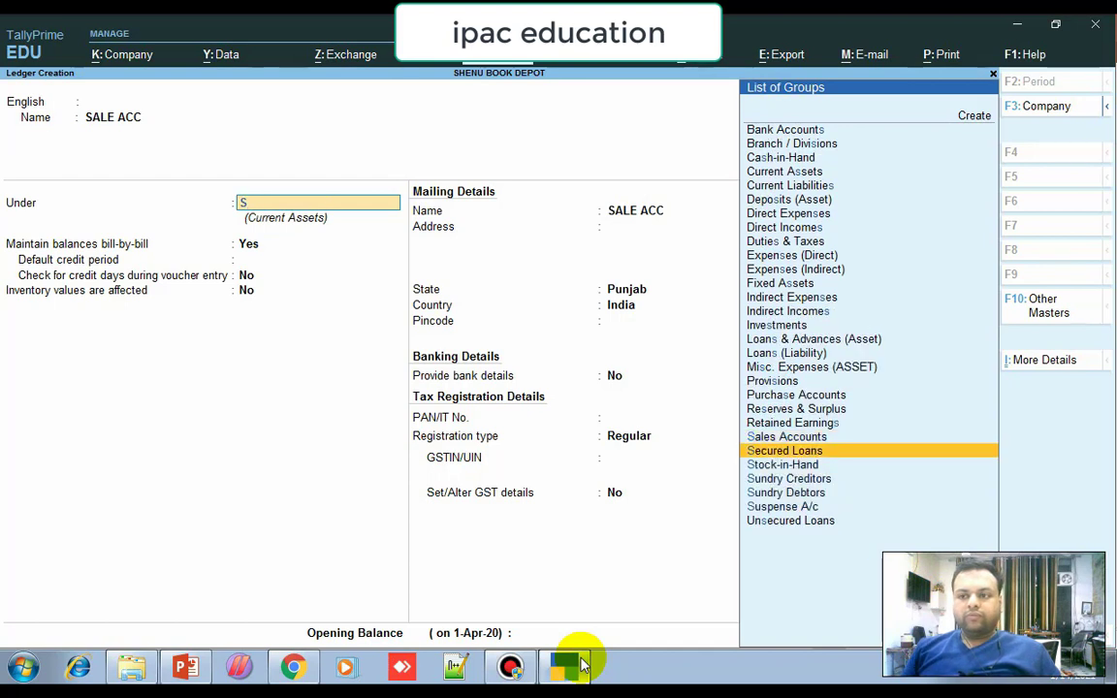
key(Up)
key(Return)
key(Return)
key(Return)
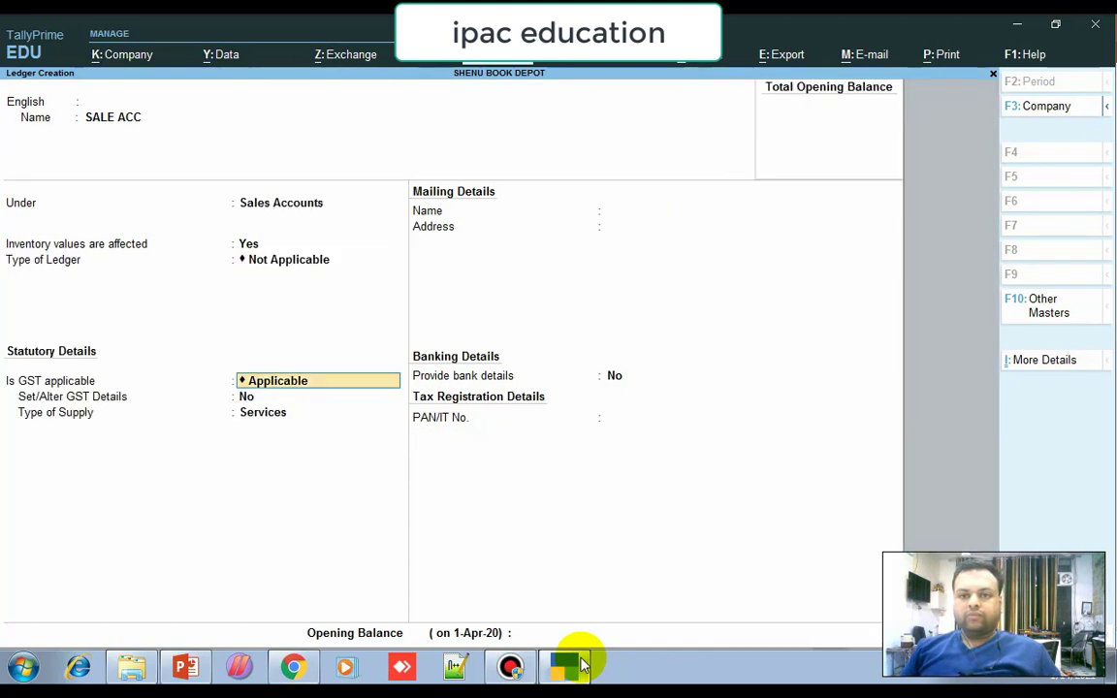
key(Return)
key(Return)
key(Up)
key(Return)
key(Return)
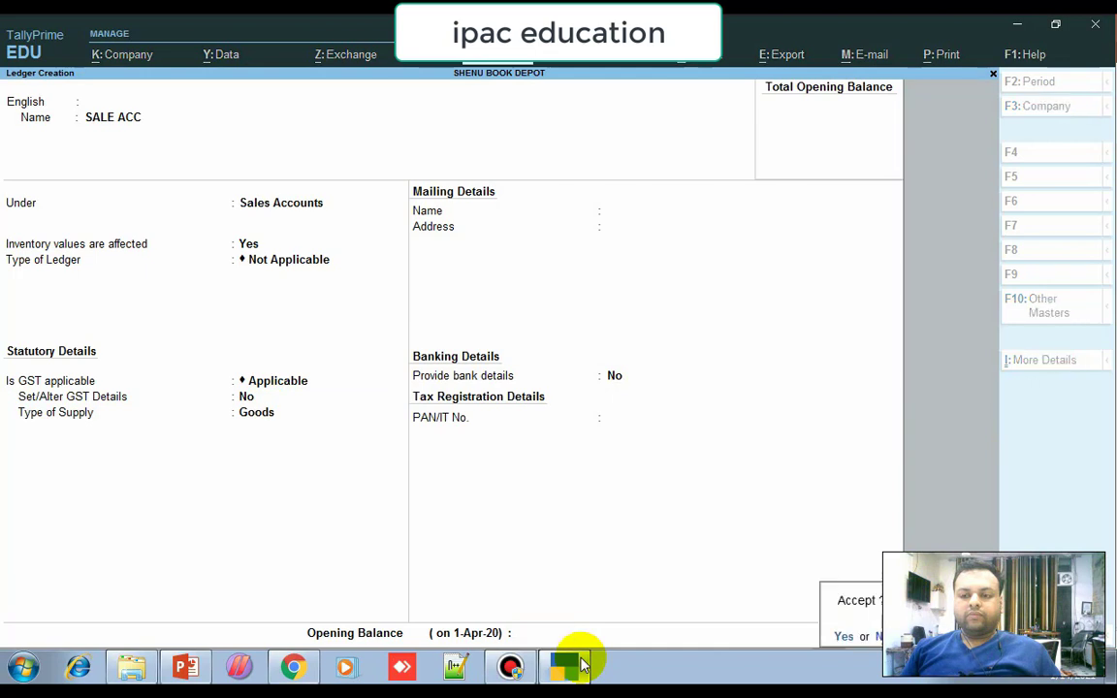
key(Return)
text(CGST OUT)
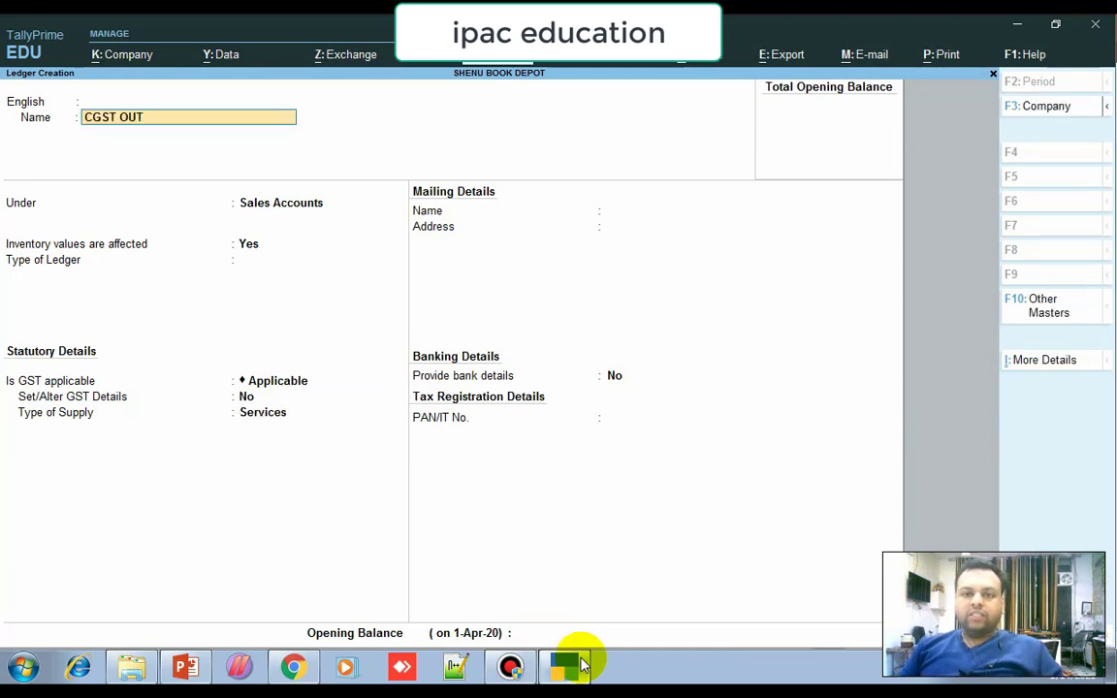
Save CGST OUT under Duties & Taxes as a GST Central Tax ledger.
key(Return)
key(Return)
text(D)
key(Down)
key(Down)
key(Down)
key(Down)
key(Up)
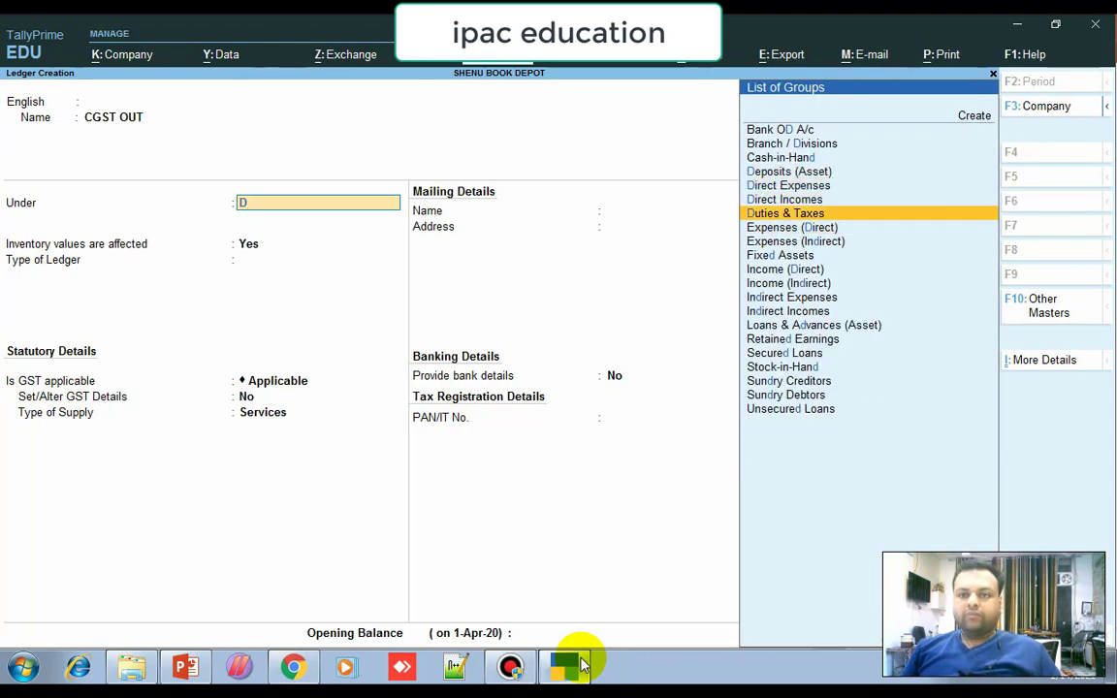
key(Return)
key(Up)
key(Return)
key(Return)
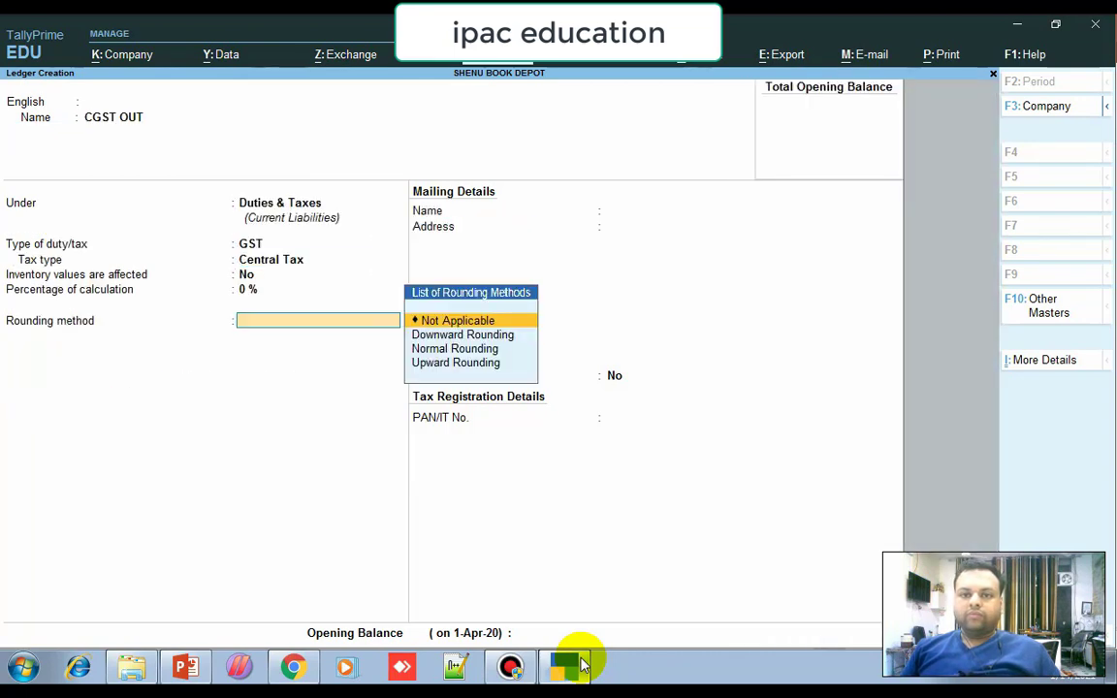
key(Return)
key(Return)
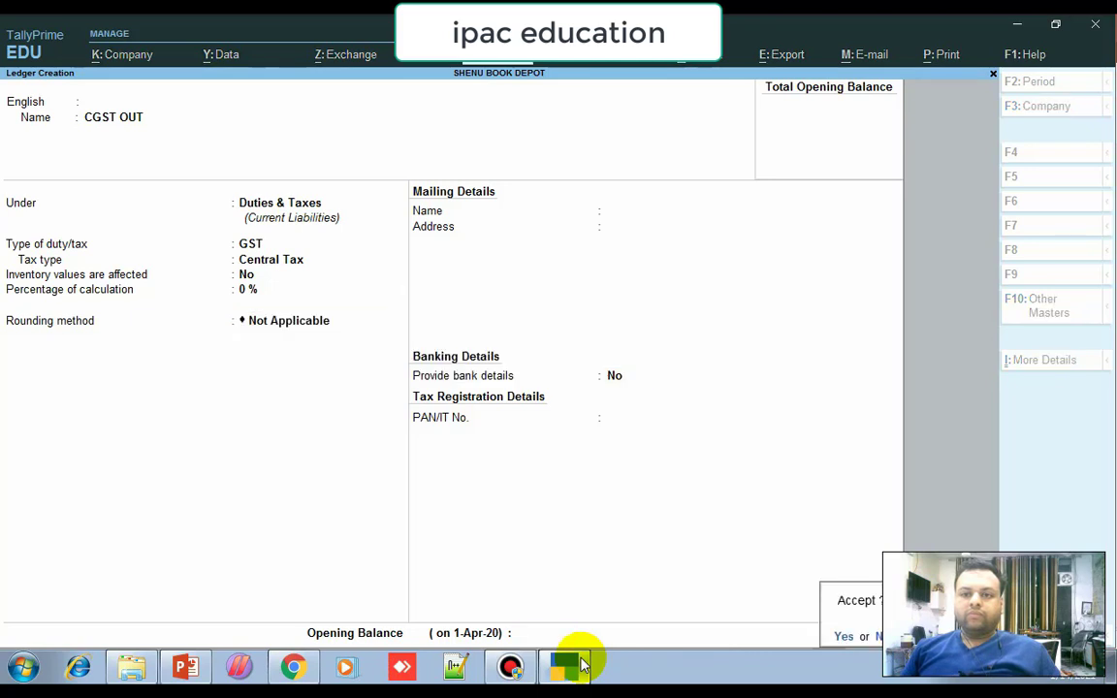
key(Return)
text(SGST OUT)
Save SGST OUT under Duties & Taxes as a GST State Tax ledger.
key(Return)
key(Return)
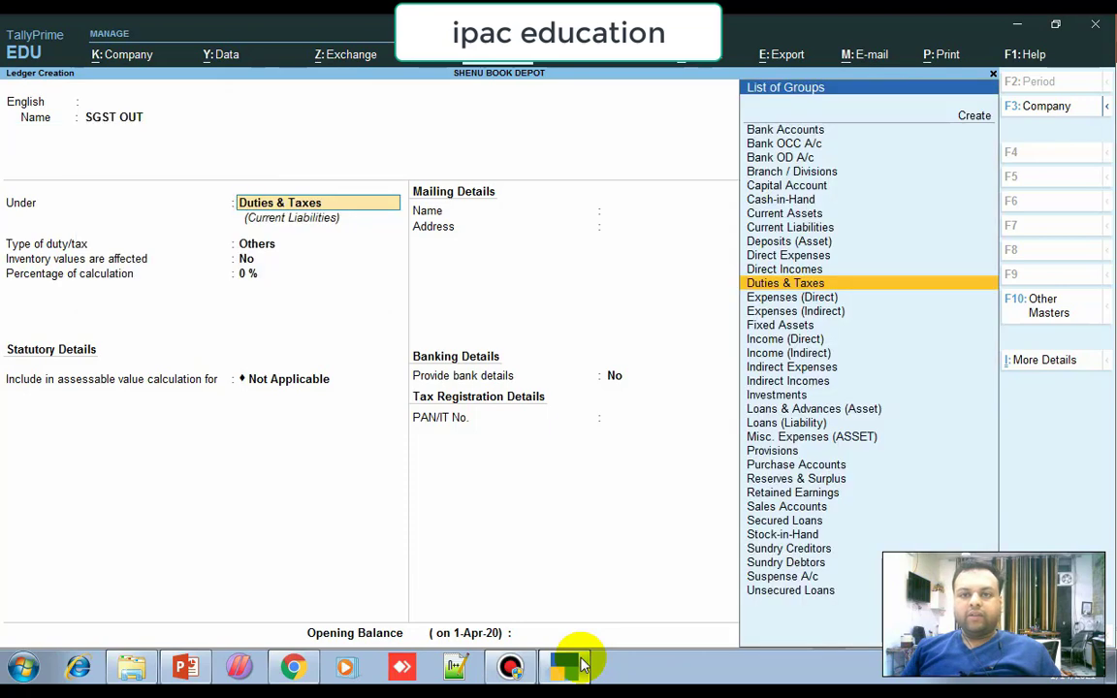
key(Return)
key(Up)
key(Return)
key(Down)
key(Down)
key(Down)
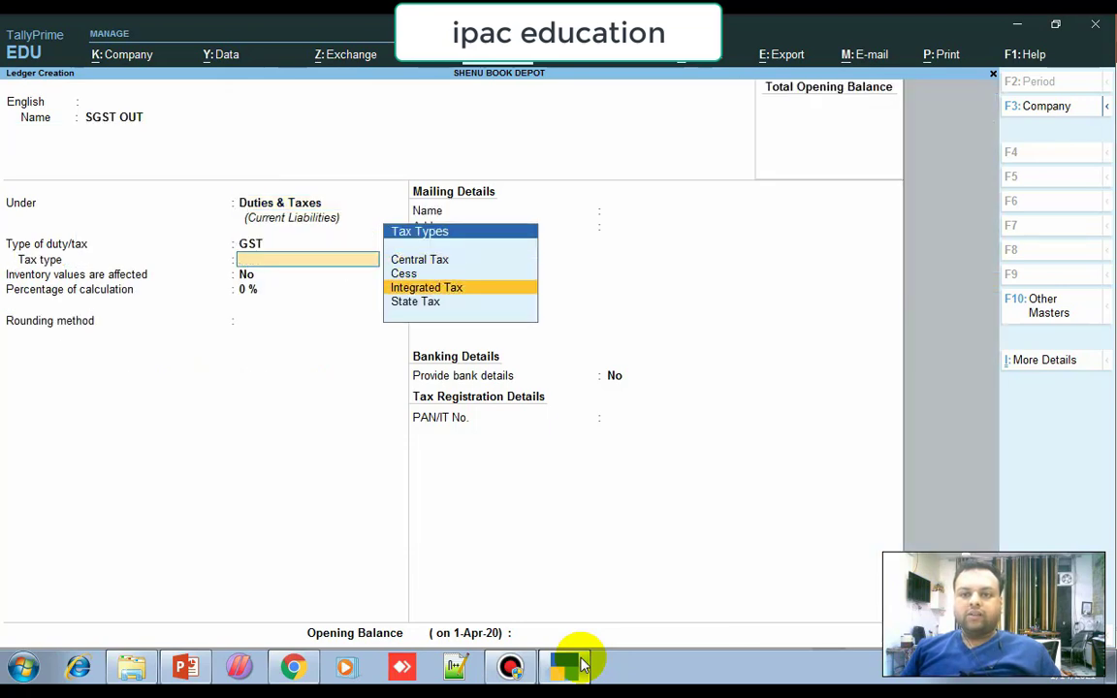
key(Return)
key(Return)
key(Return)
key(Return)
key(Return)
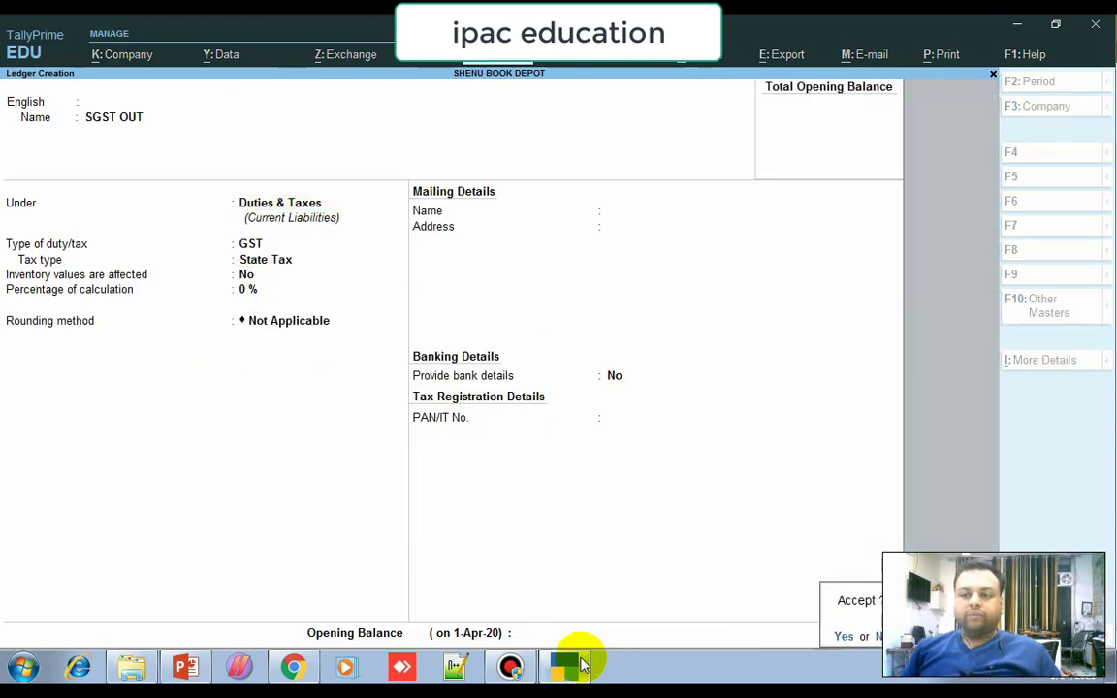
key(Return)
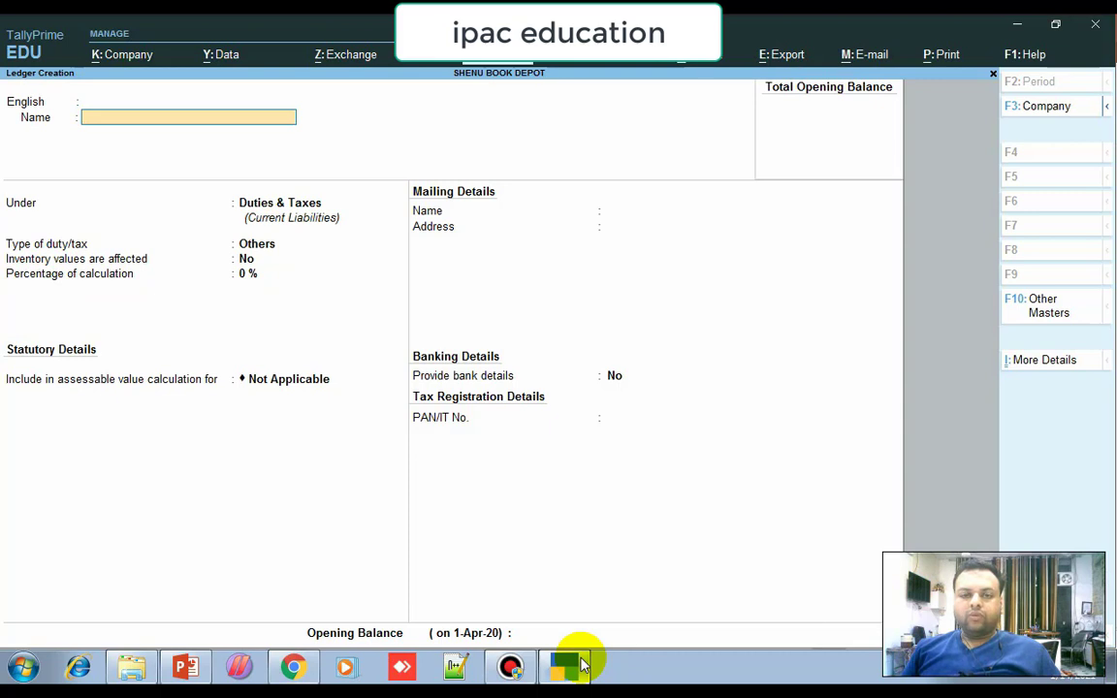
key(Escape)
Create unit PCS with quantity code PCS-PIECES and 0 decimal places.
key(Return)
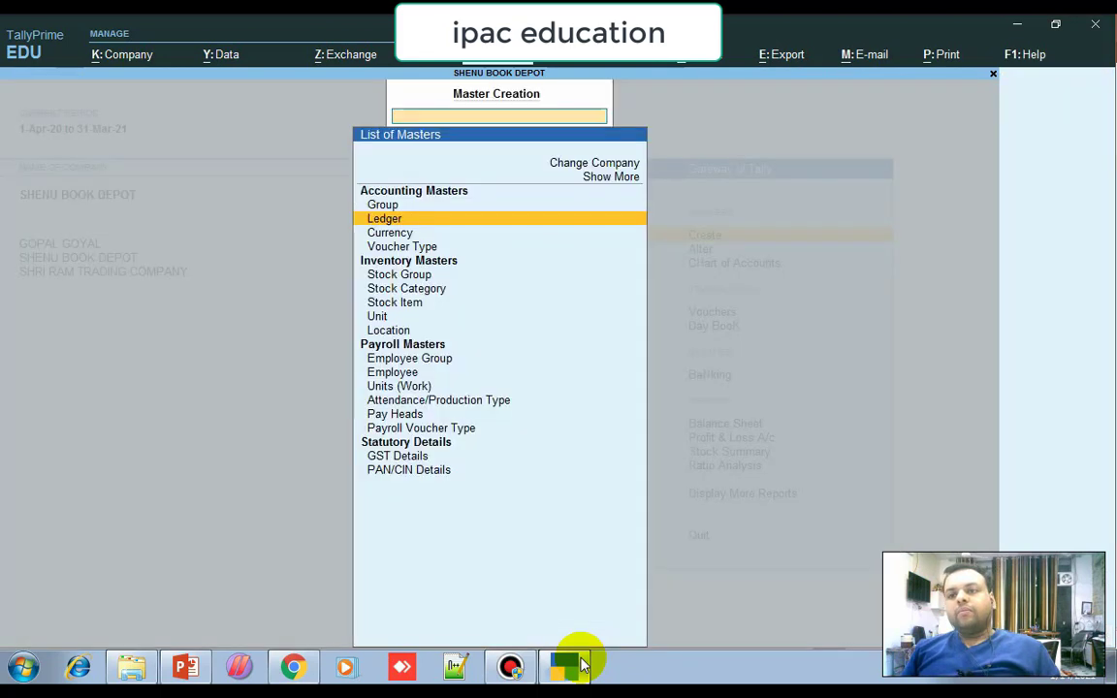
key(Down)
key(Down)
key(Down)
key(Down)
key(Down)
key(Down)
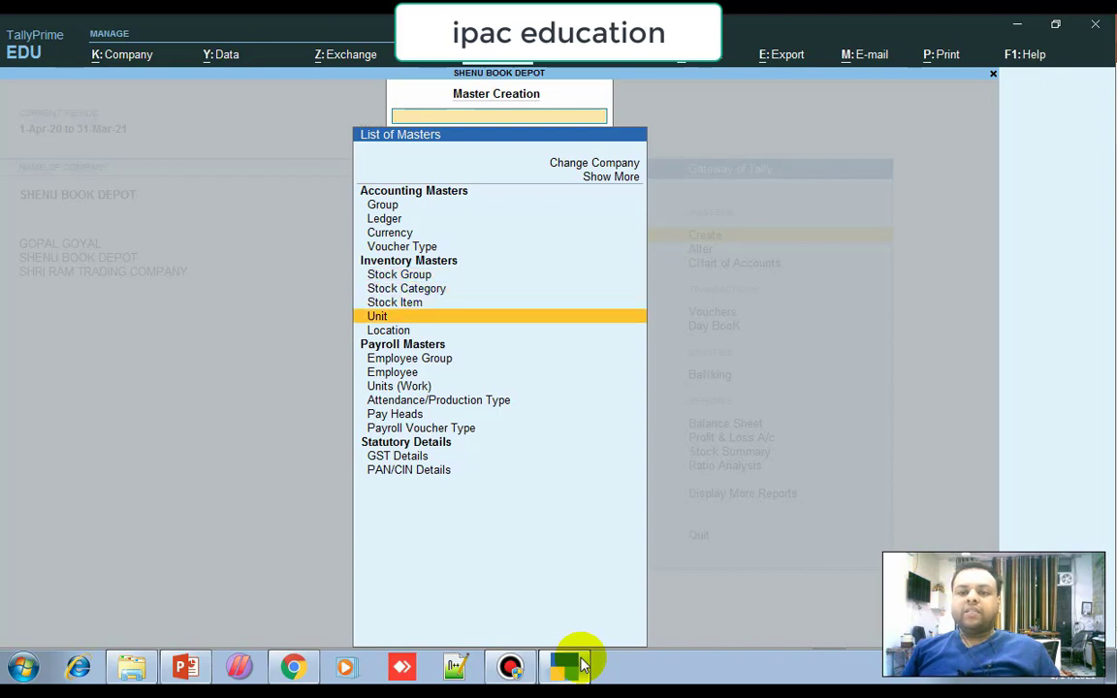
key(Return)
text(PCS)
key(Return)
key(Return)
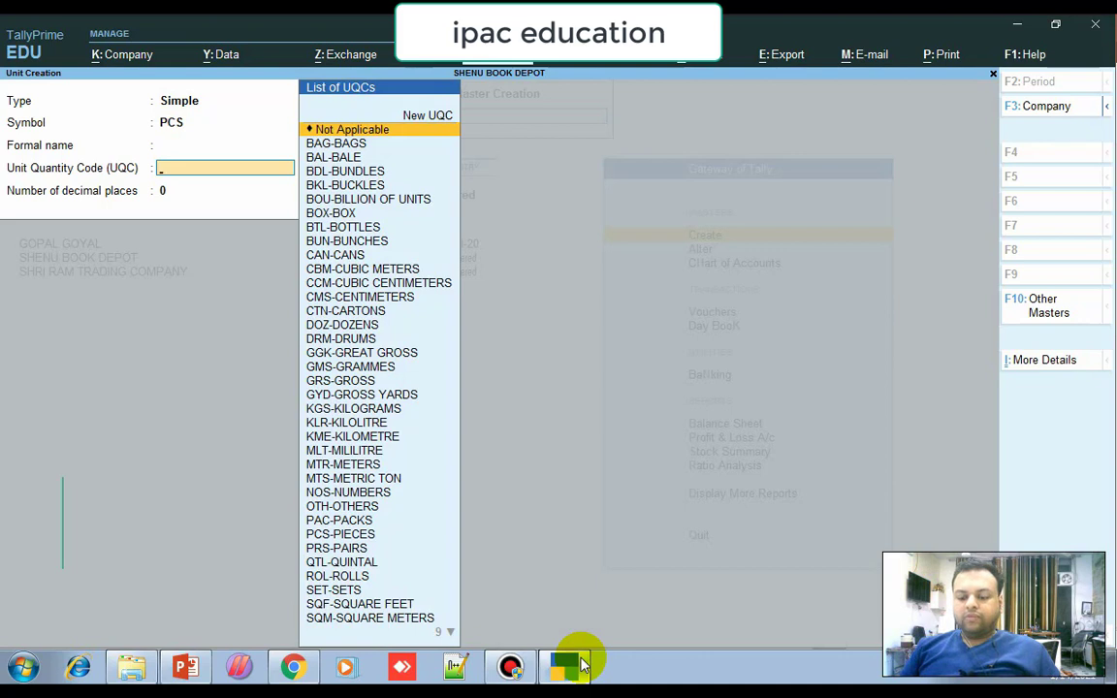
text(P)
key(Down)
key(Down)
key(Return)
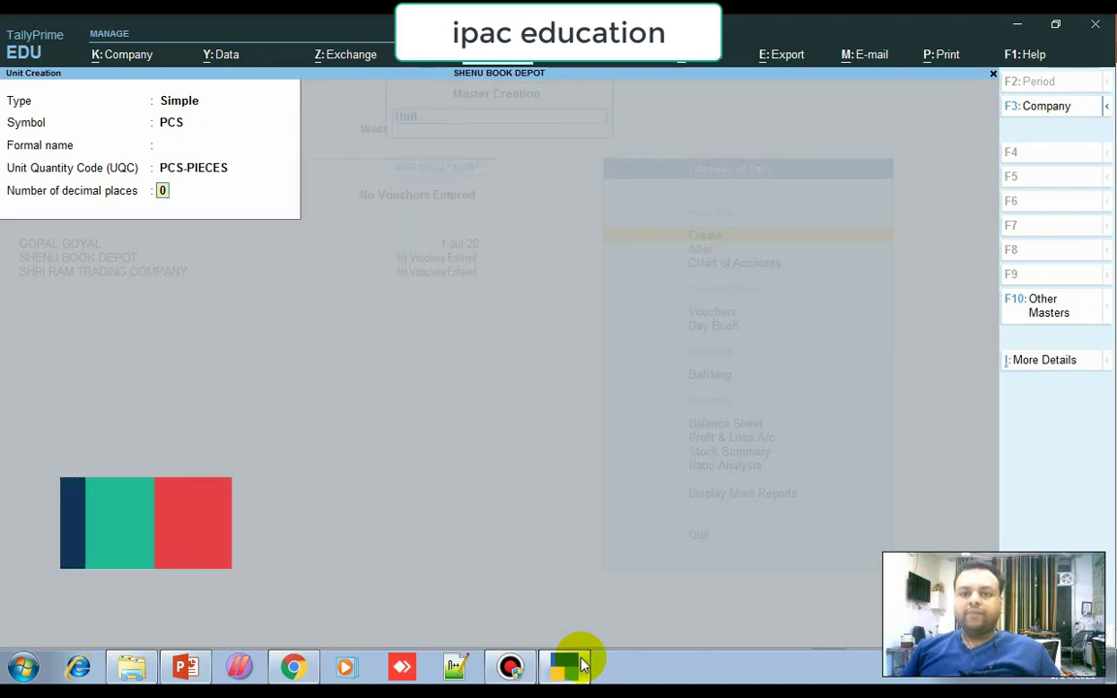
key(Return)
key(Return)
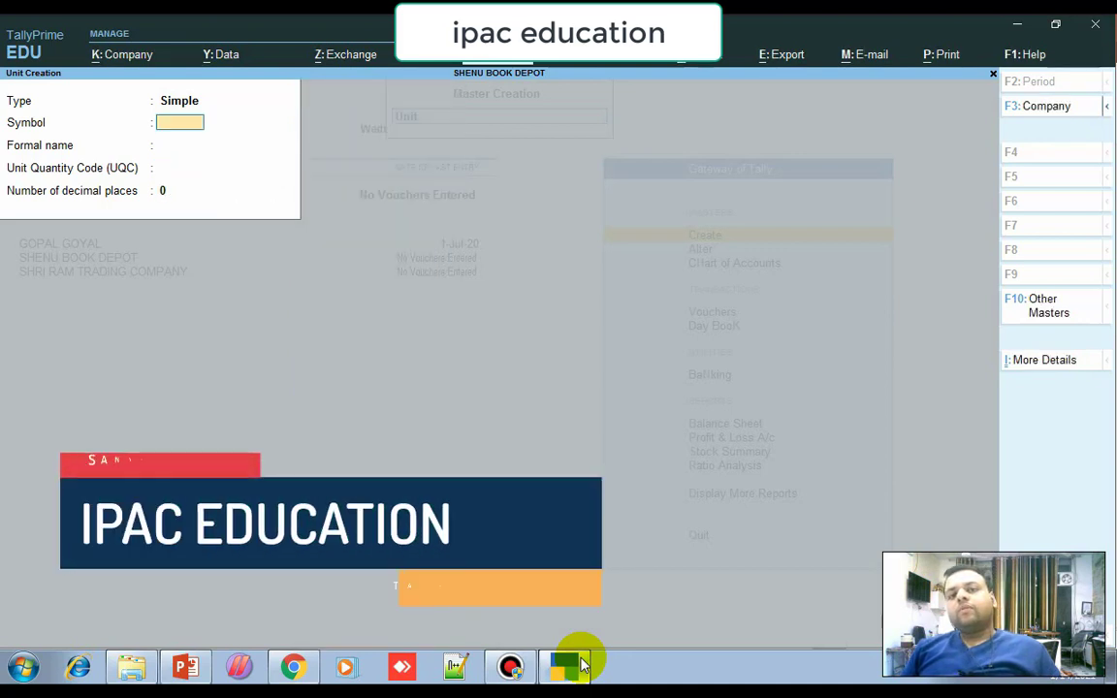
key(Escape)
key(Escape)
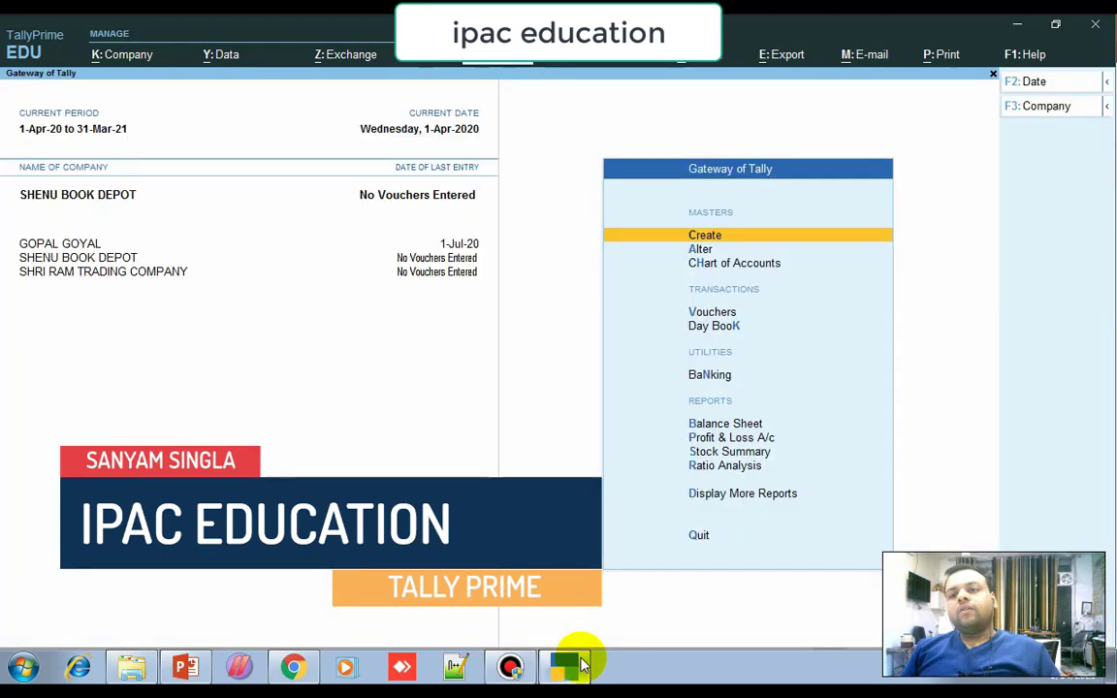
key(Return)
Start stock item CLASMMATE NOTEBOOKS with its units set to PCS.
key(Down)
key(Down)
key(Down)
key(Down)
key(Down)
key(Down)
key(Return)
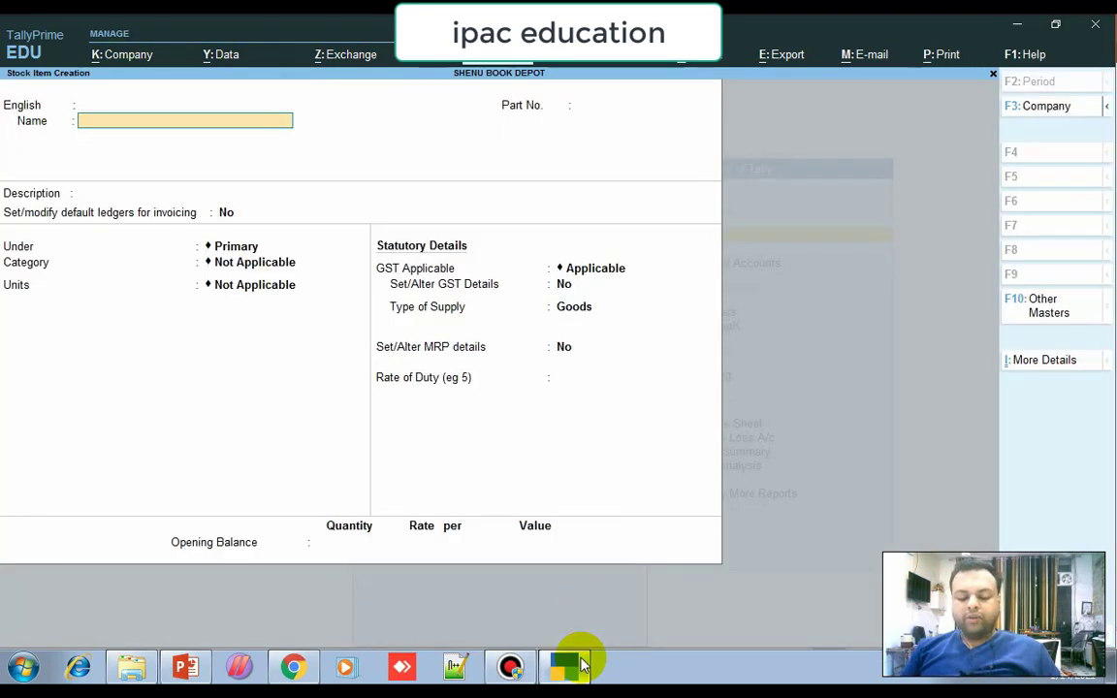
text(CLASMM)
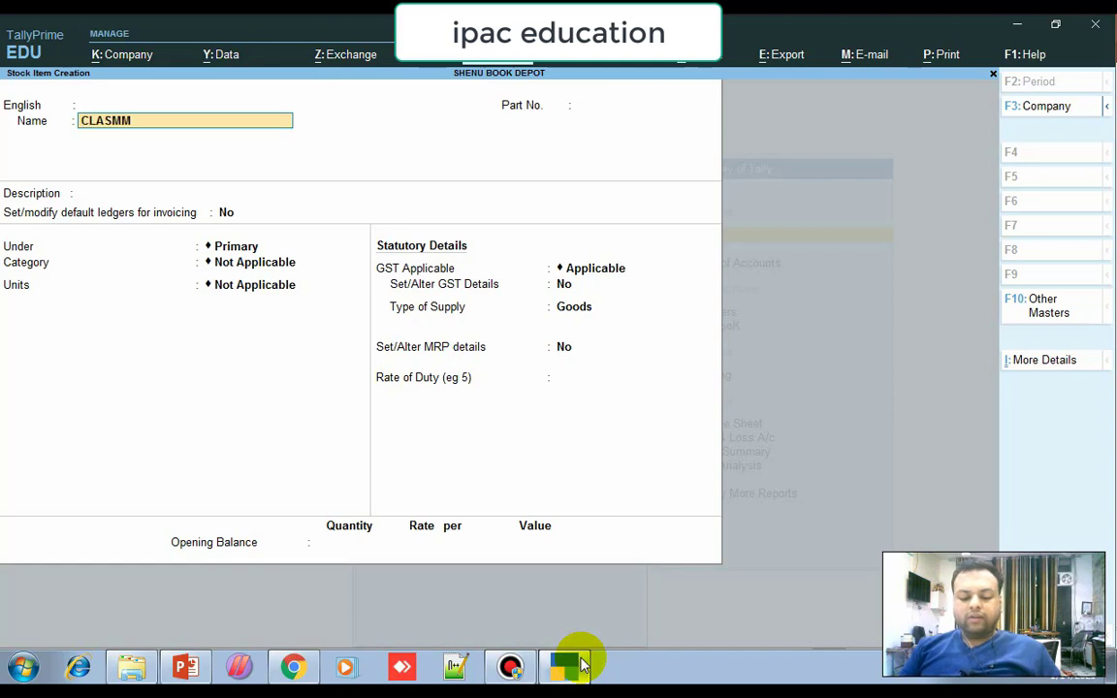
text(ATE NOTEBOOKS)
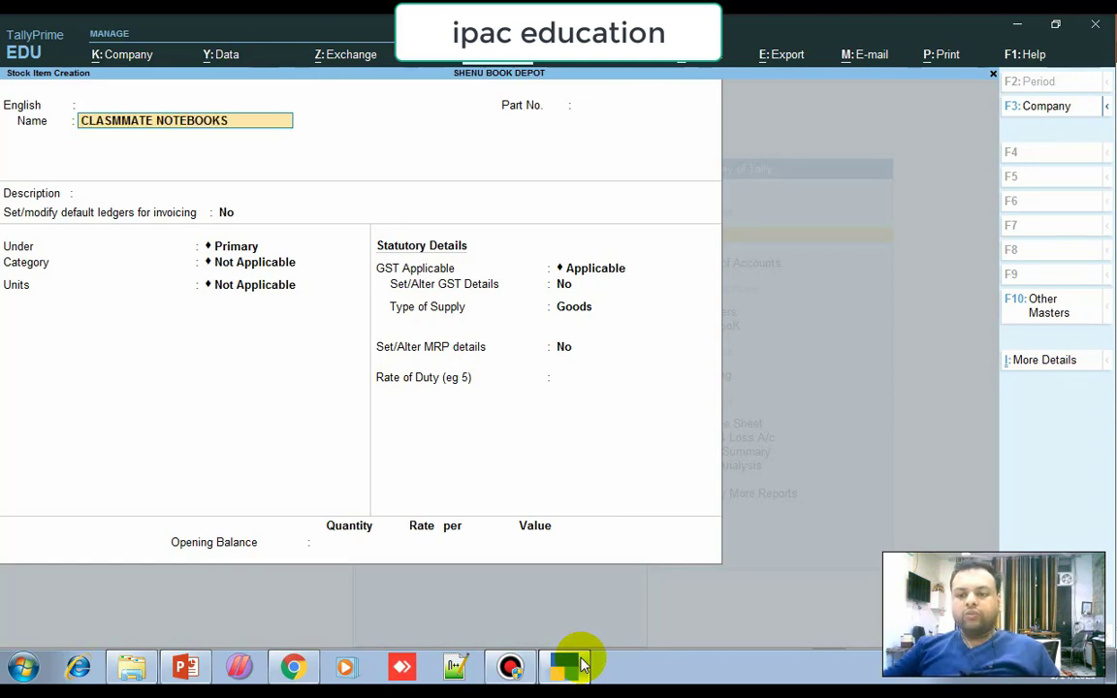
click(514, 667)
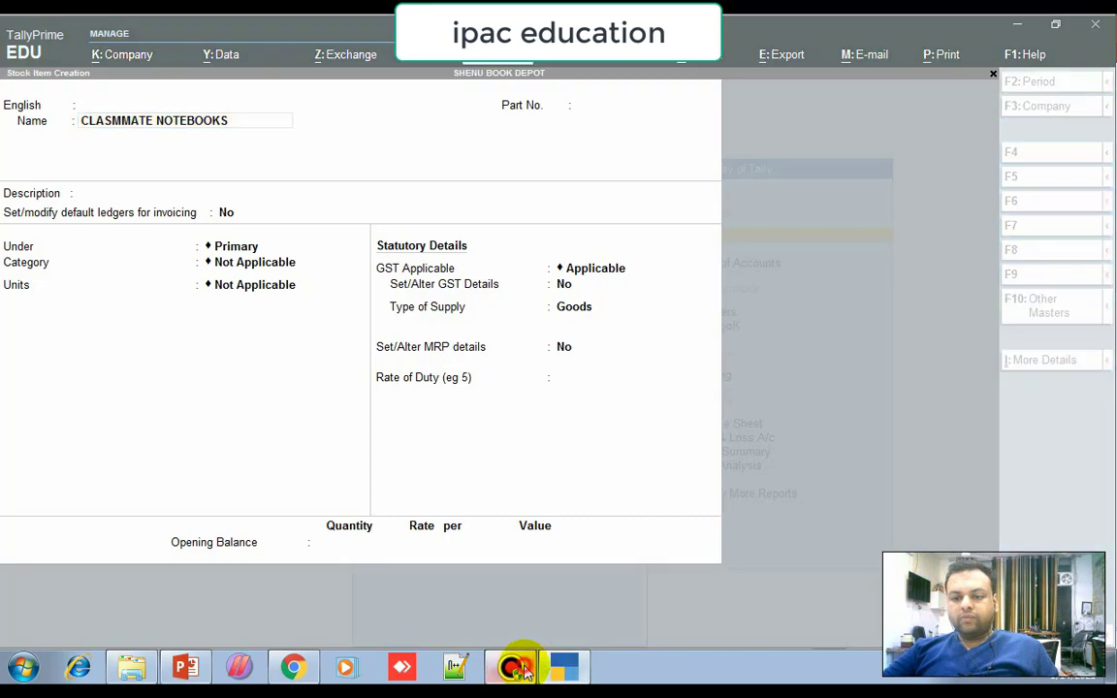
click(514, 668)
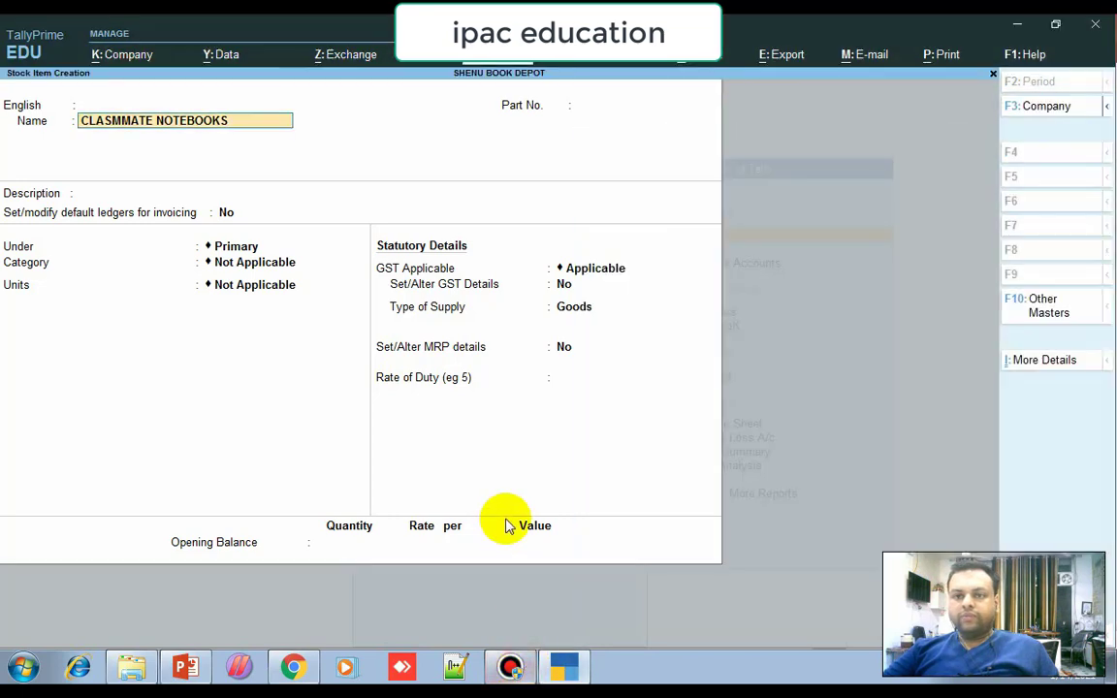
key(Return)
key(Return)
key(Return)
key(Return)
key(Return)
key(Return)
key(Return)
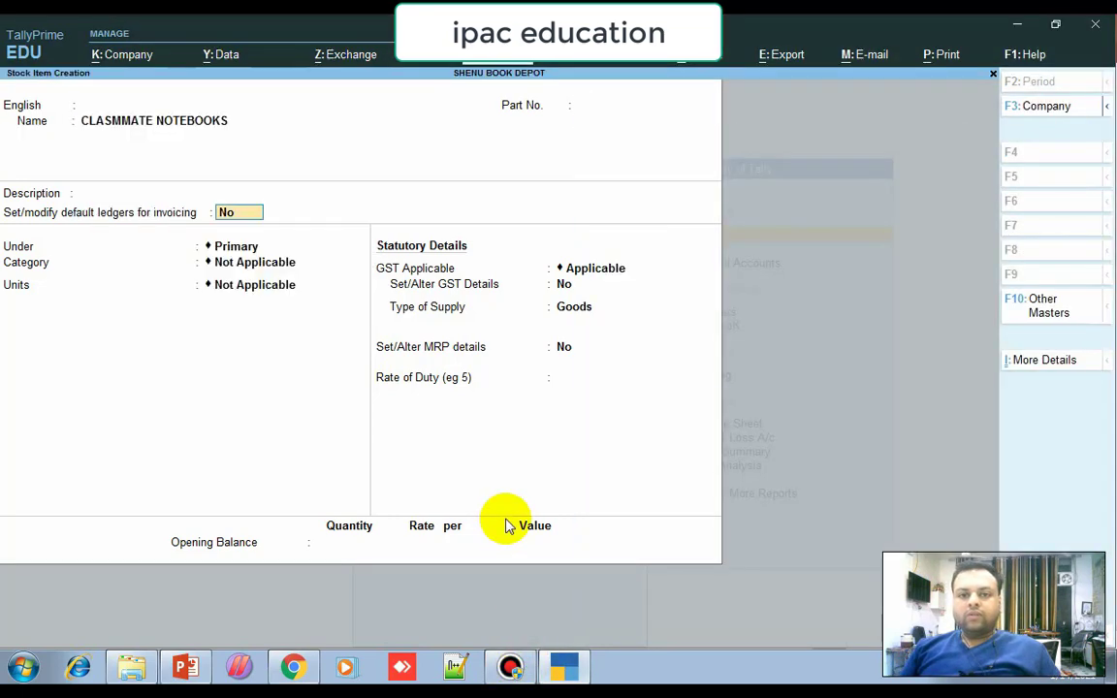
key(Down)
key(Return)
key(Return)
key(Return)
key(Return)
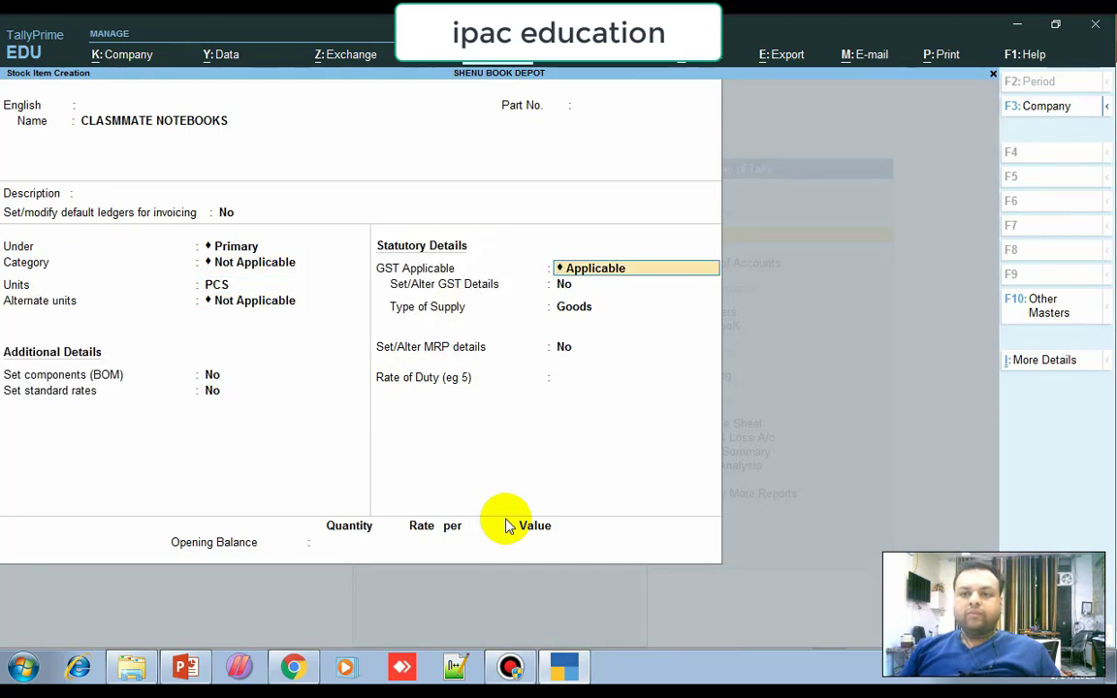
Choose Yes for Set/Alter GST Details and bring up the item's GST details.
key(Return)
text(y)
key(Return)
key(Return)
key(Up)
Enter description NOTEBOOKS, HSN/SAC 1234, Taxable, and 18% integrated tax for the item.
text(NOTEBOOKS)
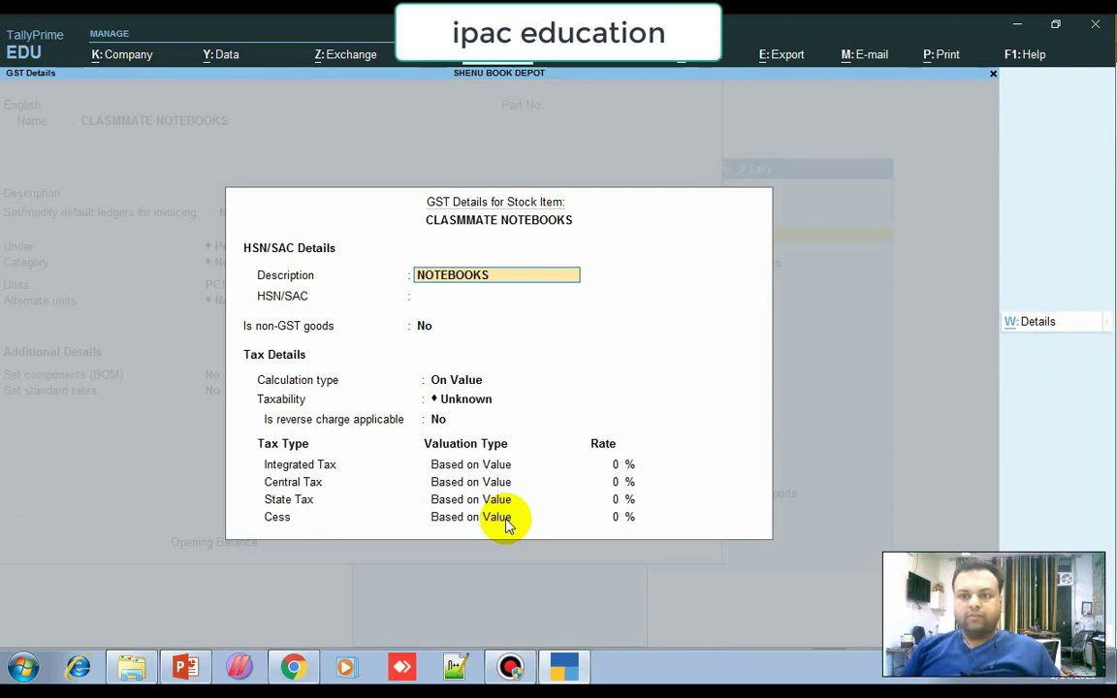
key(Return)
key(Return)
key(Return)
key(Up)
key(Up)
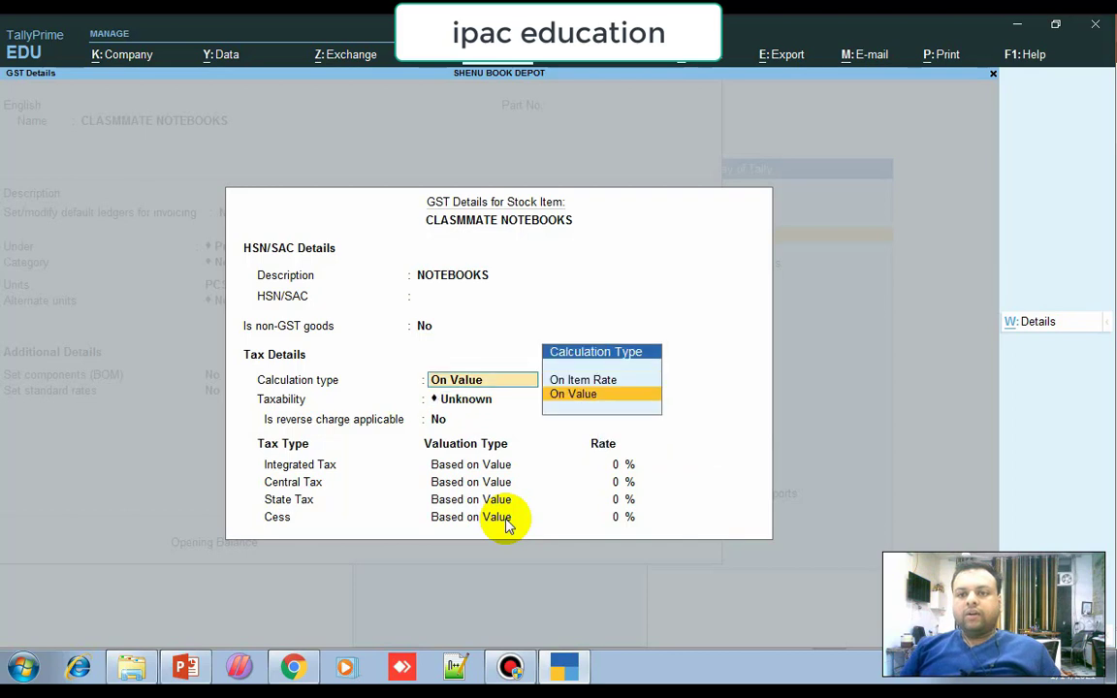
text(1234)
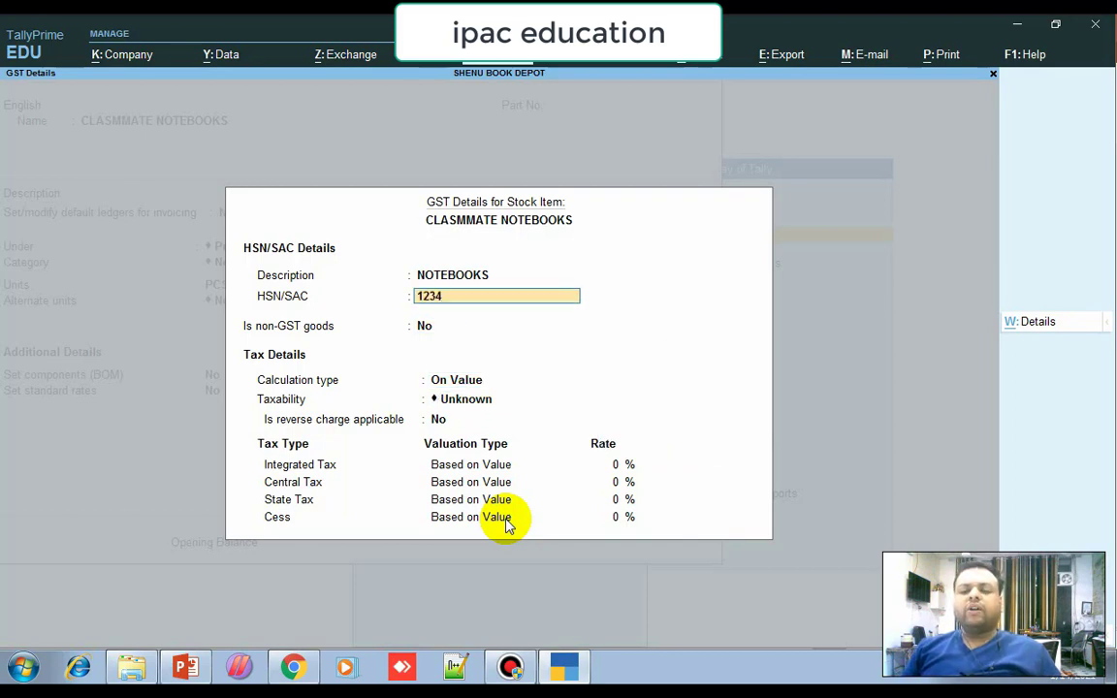
key(Return)
key(Return)
key(Down)
key(Down)
key(Down)
key(Return)
key(Return)
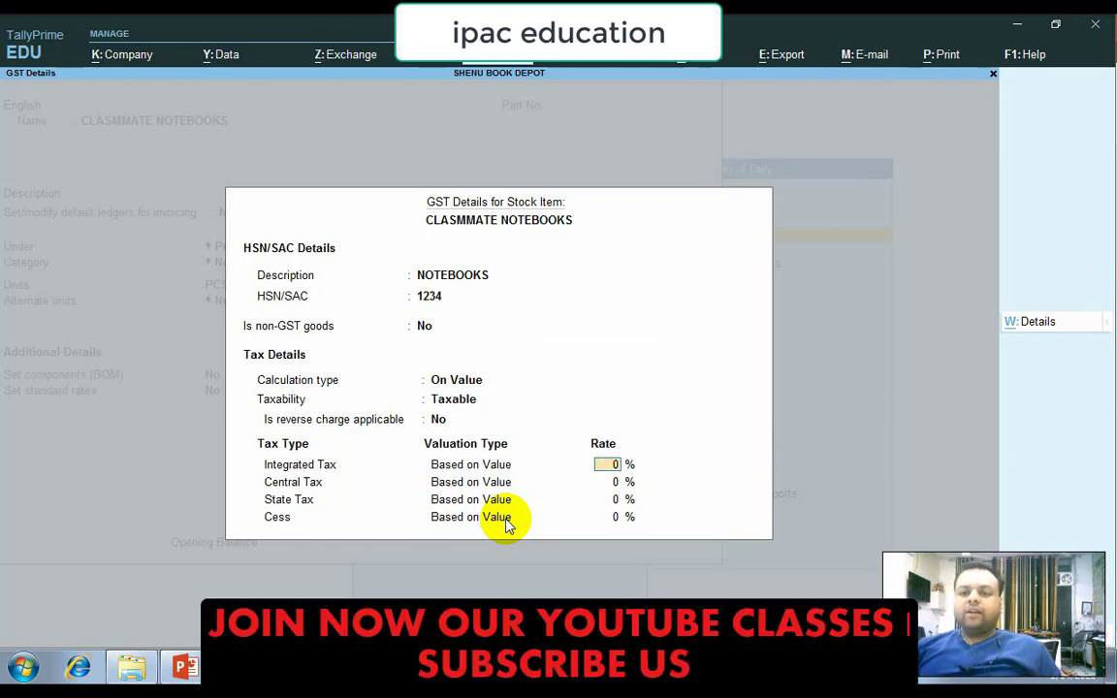
text(18)
key(Return)
key(Return)
key(Return)
key(Return)
key(Return)
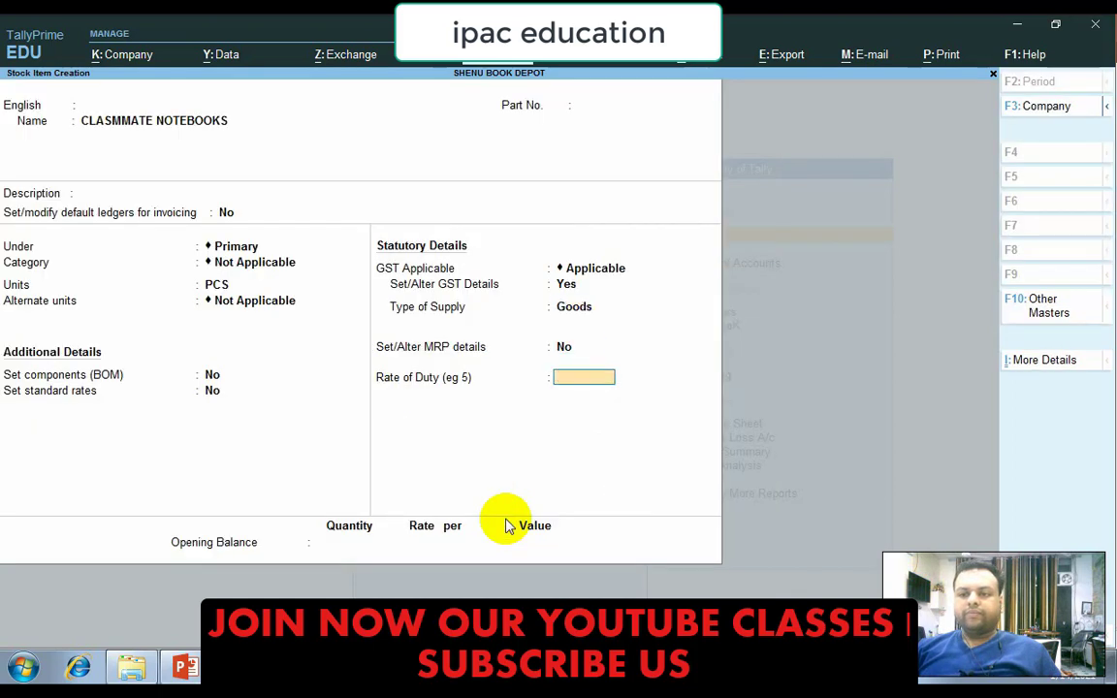
key(Return)
key(Return)
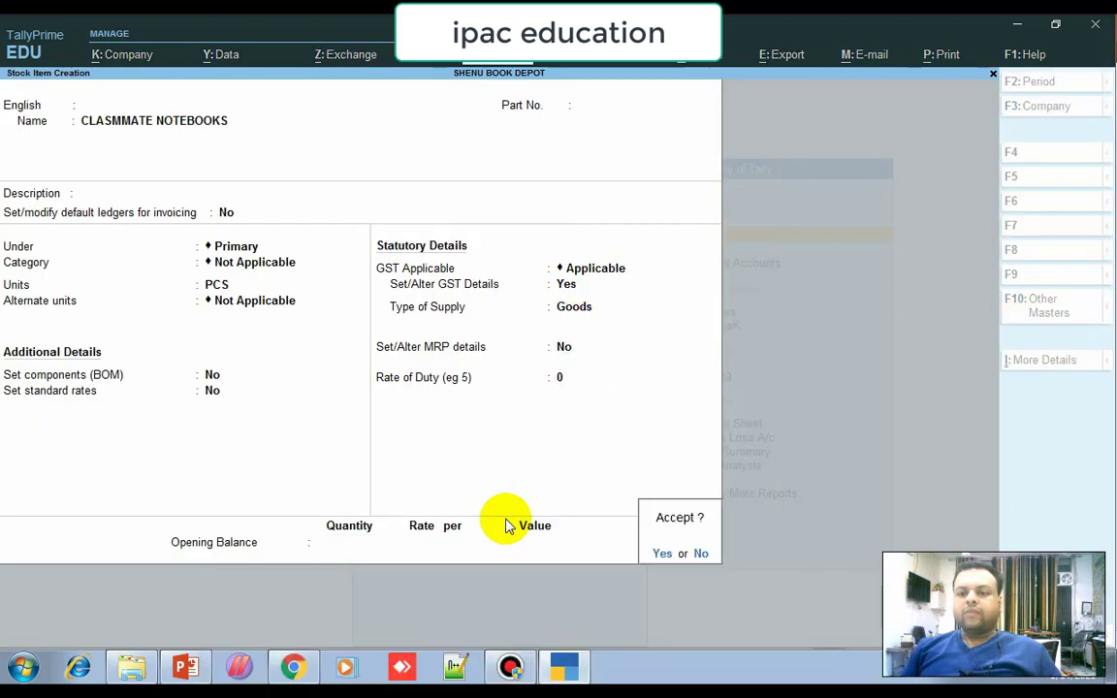
Give CLASMMATE NOTEBOOKS an opening balance of 1,000 PCS at 200.00, then save the item.
key(n)
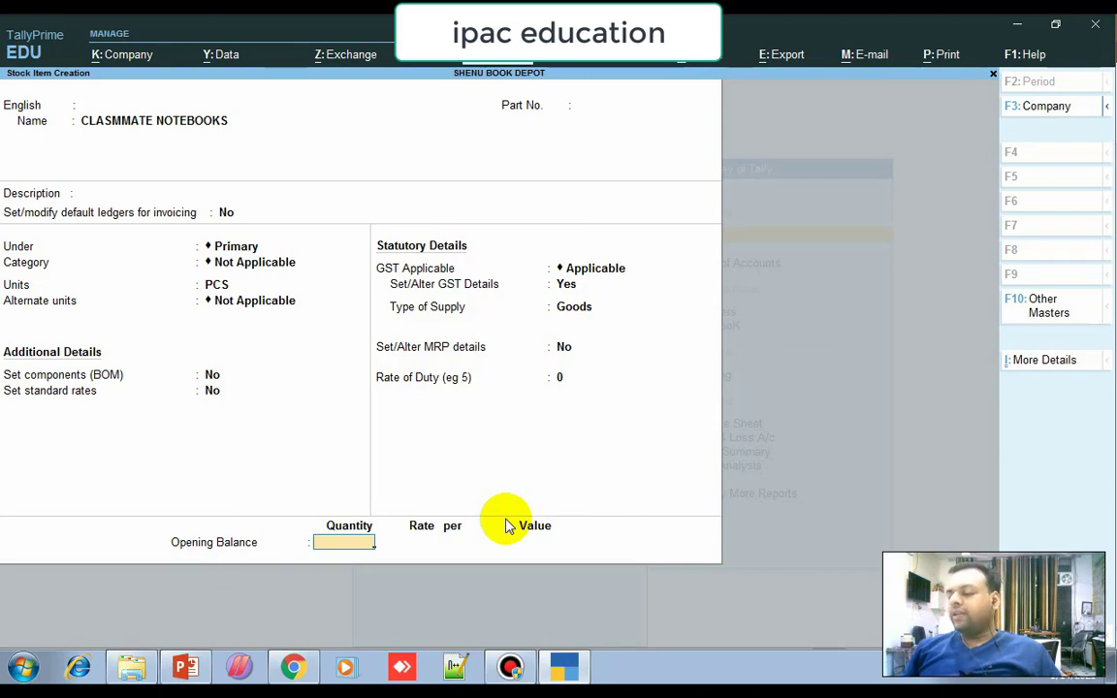
text(1000)
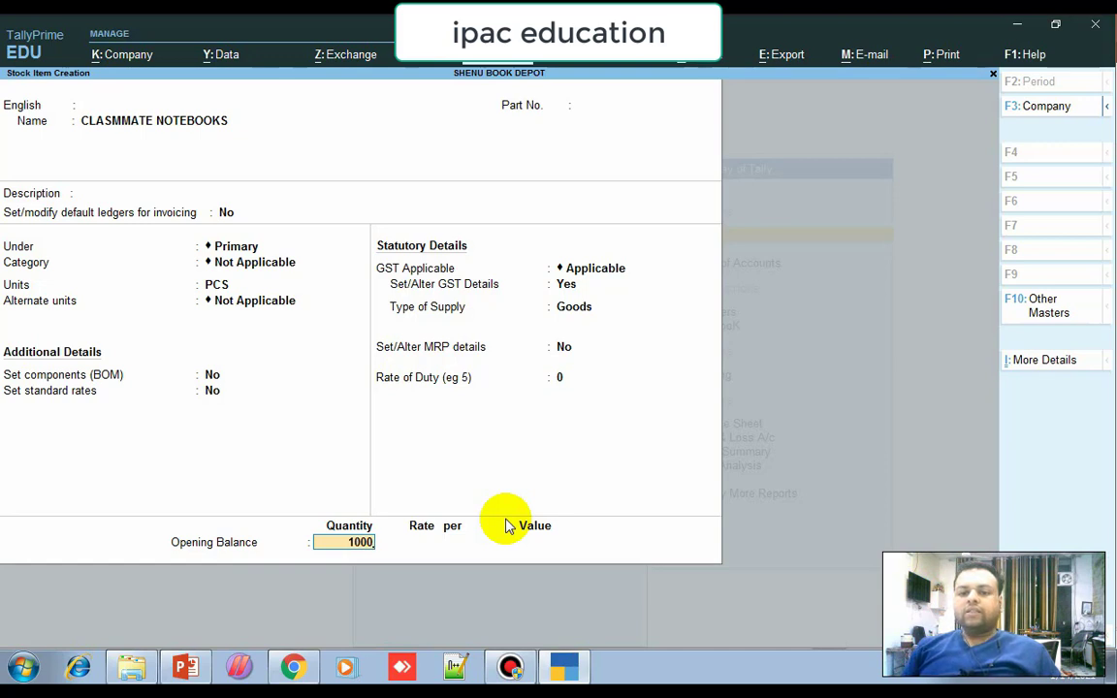
key(Return)
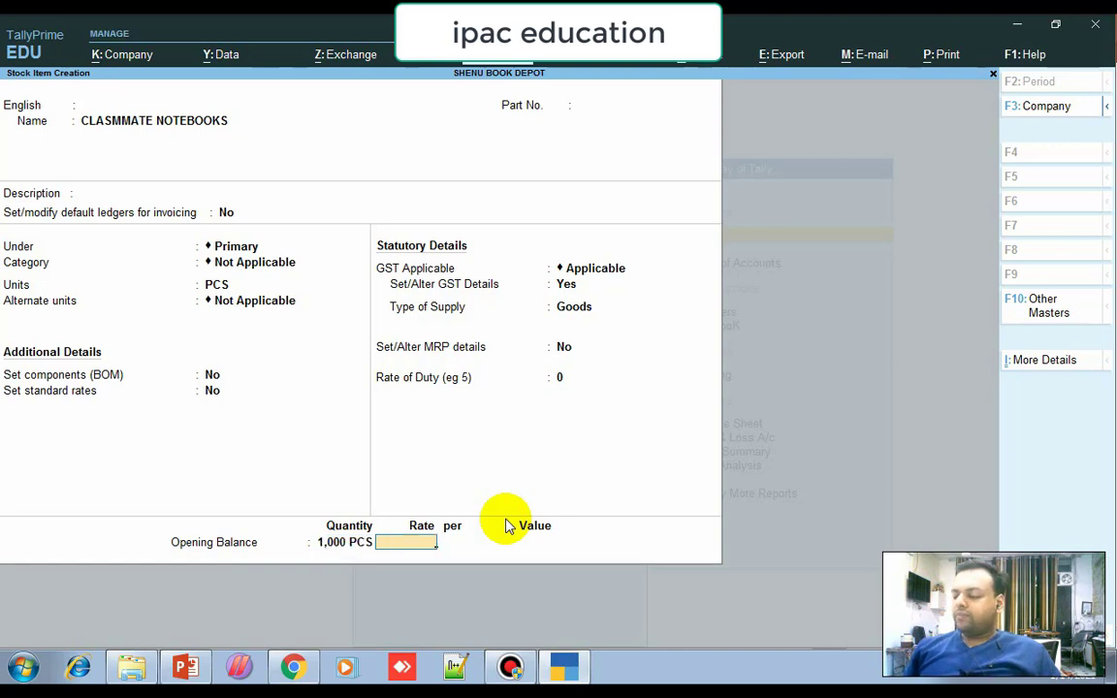
text(200)
key(Return)
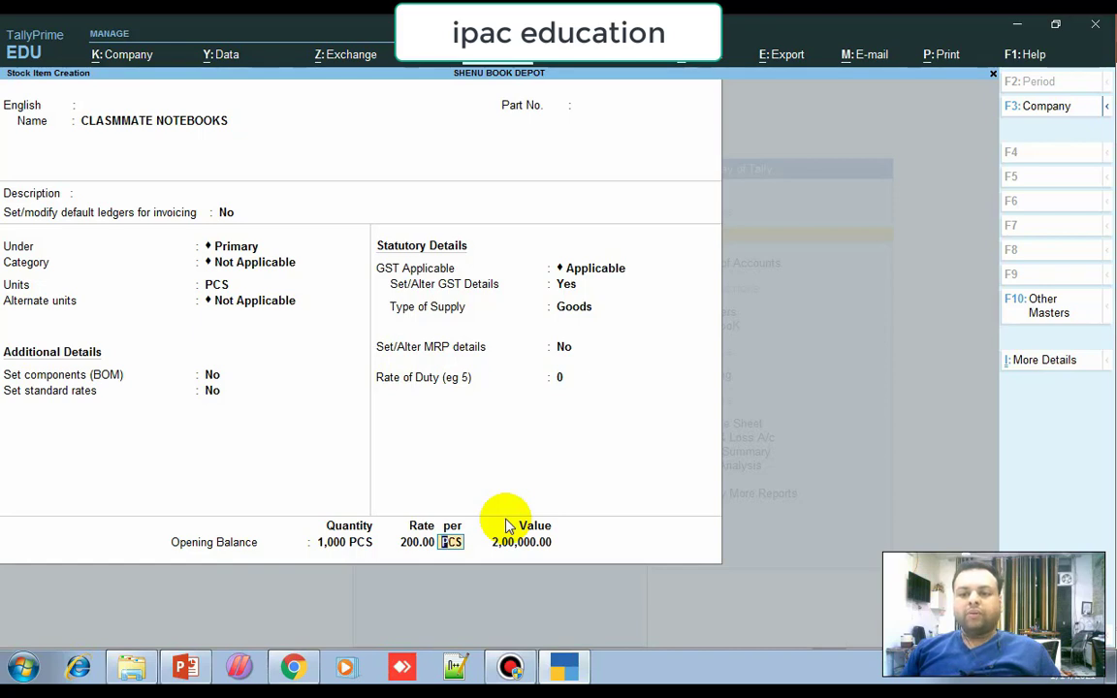
key(Return)
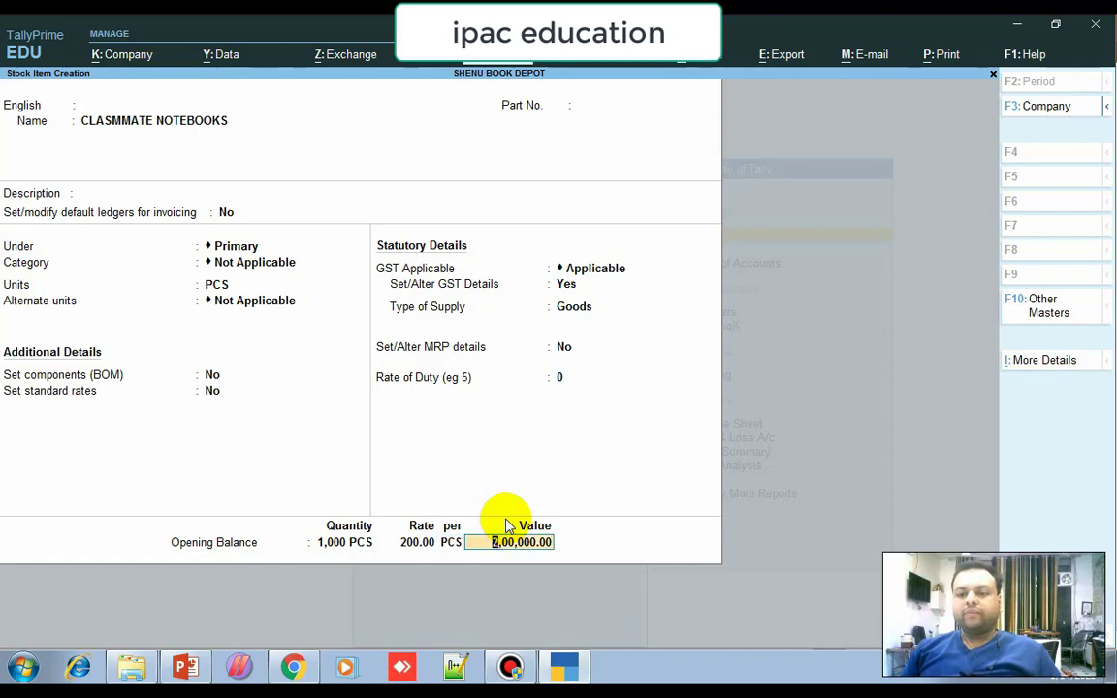
key(Return)
key(Return)
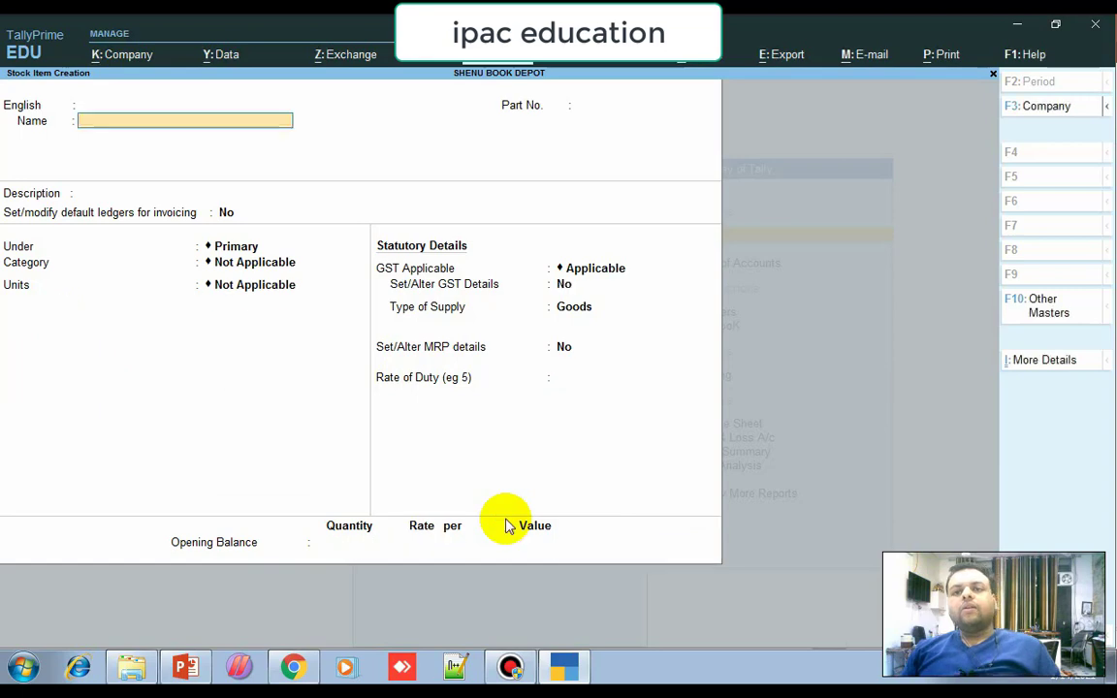
key(Escape)
key(Escape)
Start a Sales voucher (F8) for MUKESH BOOK DEPOT with blank dispatch, order and export details.
key(Down)
key(Down)
key(Down)
key(Return)
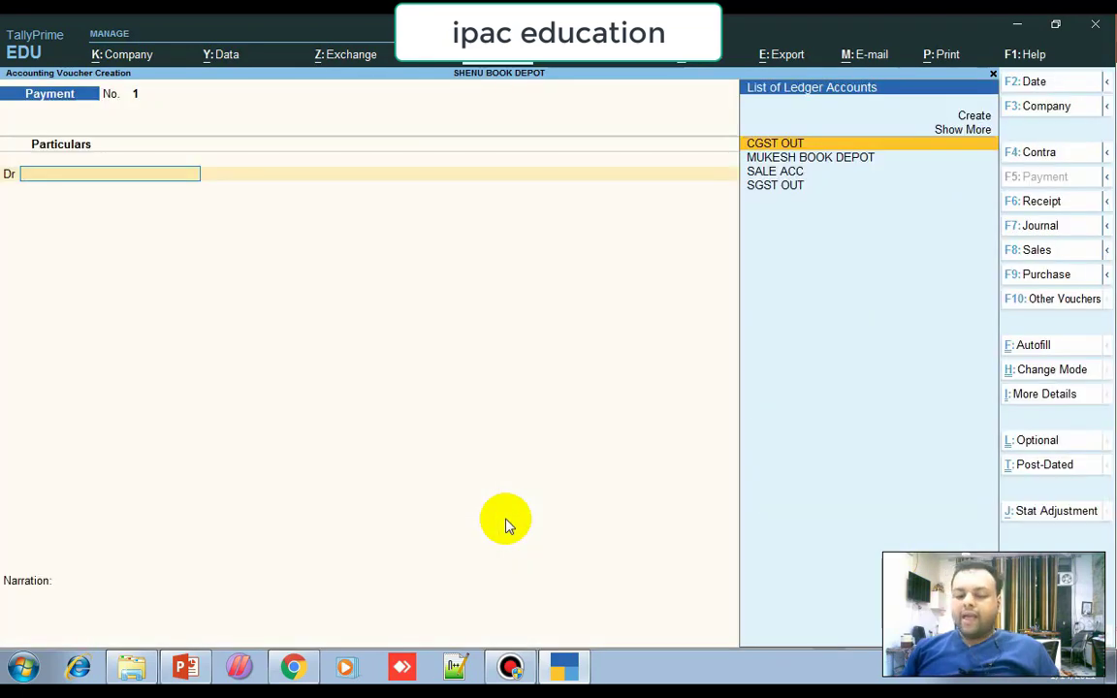
key(F8)
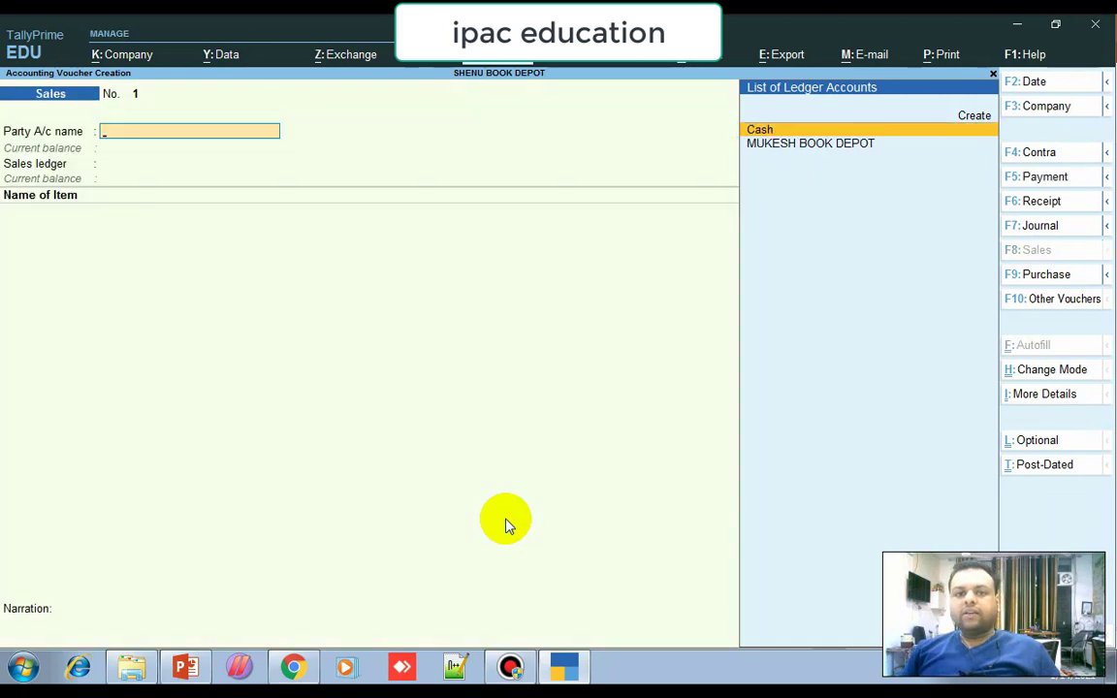
key(Down)
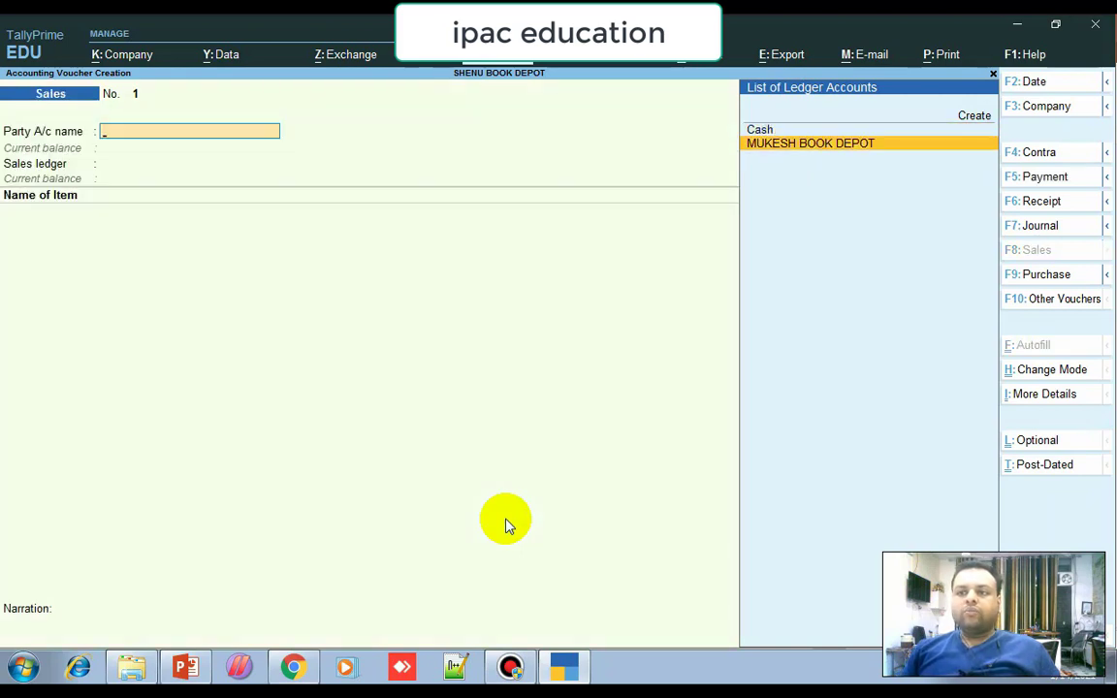
key(Return)
key(Return)
key(Return)
key(Return)
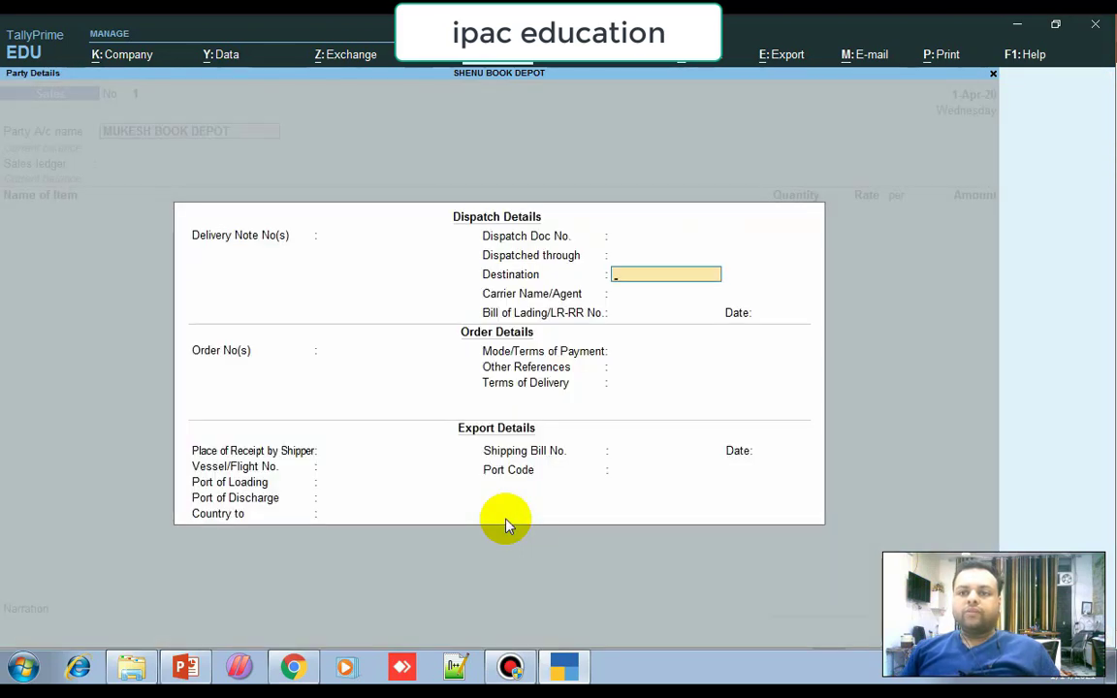
key(Return)
key(Return)
key(Return)
key(Return)
key(Return)
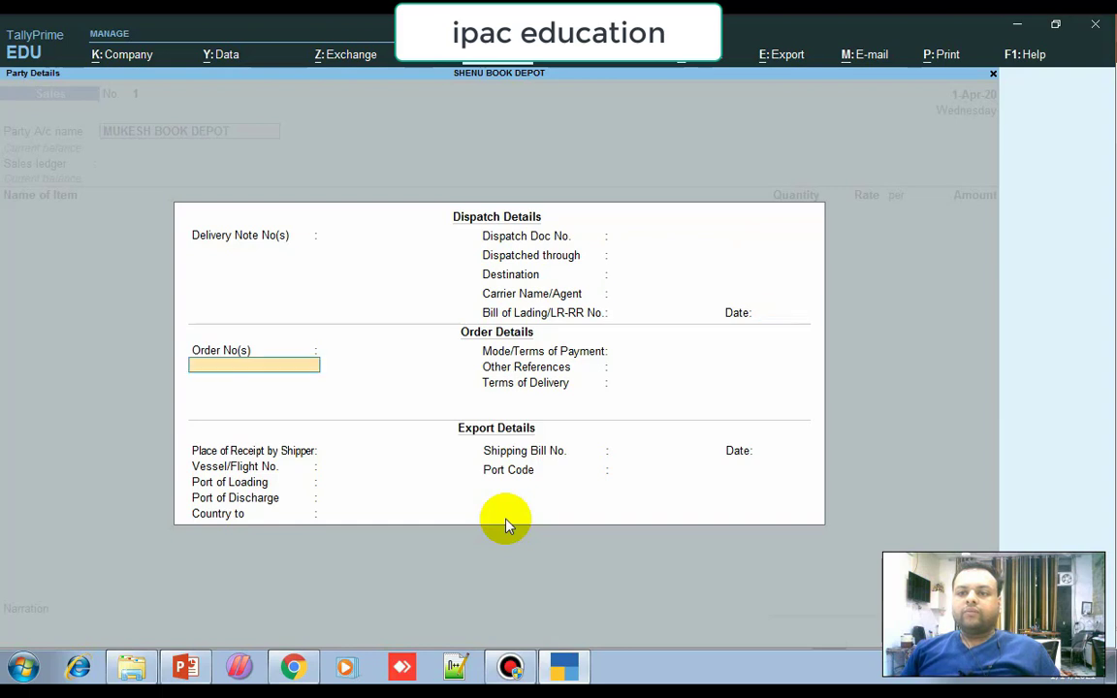
key(Return)
key(Return)
key(Return)
key(Return)
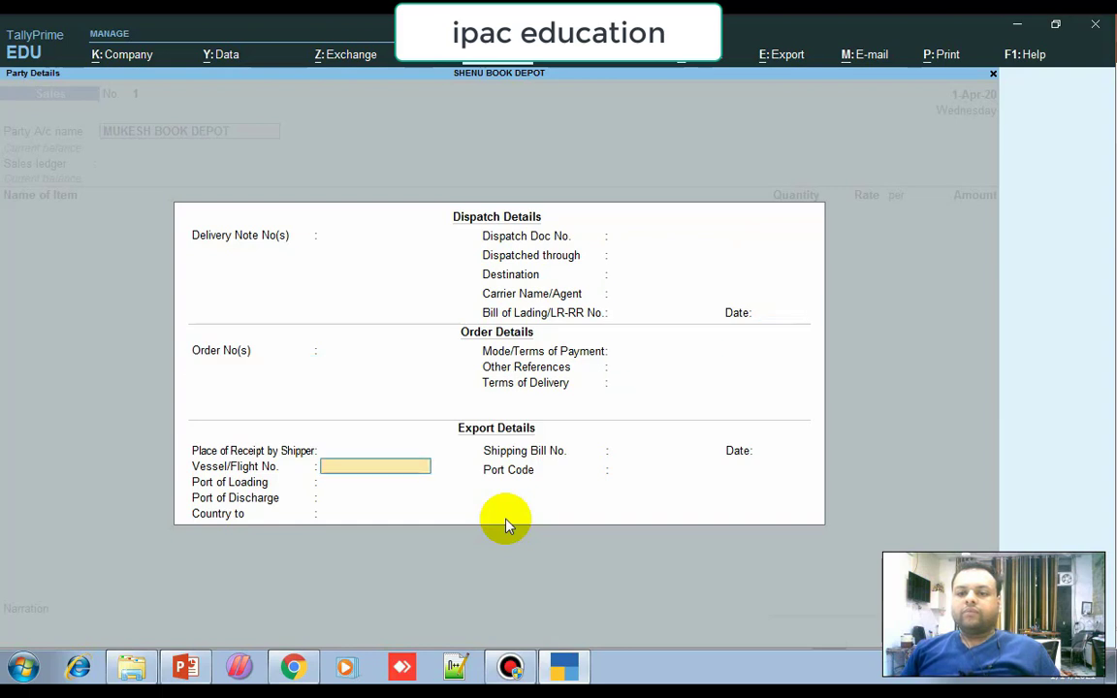
key(Return)
key(Return)
key(Return)
key(Return)
key(Return)
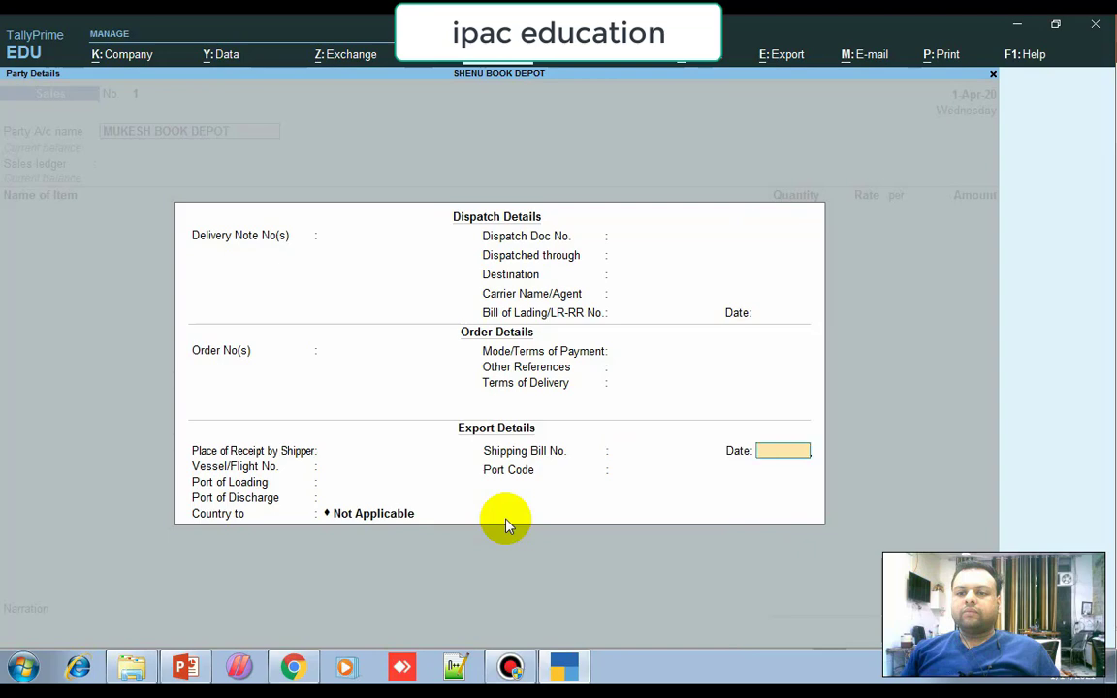
key(Return)
key(Return)
key(Return)
key(Return)
key(Return)
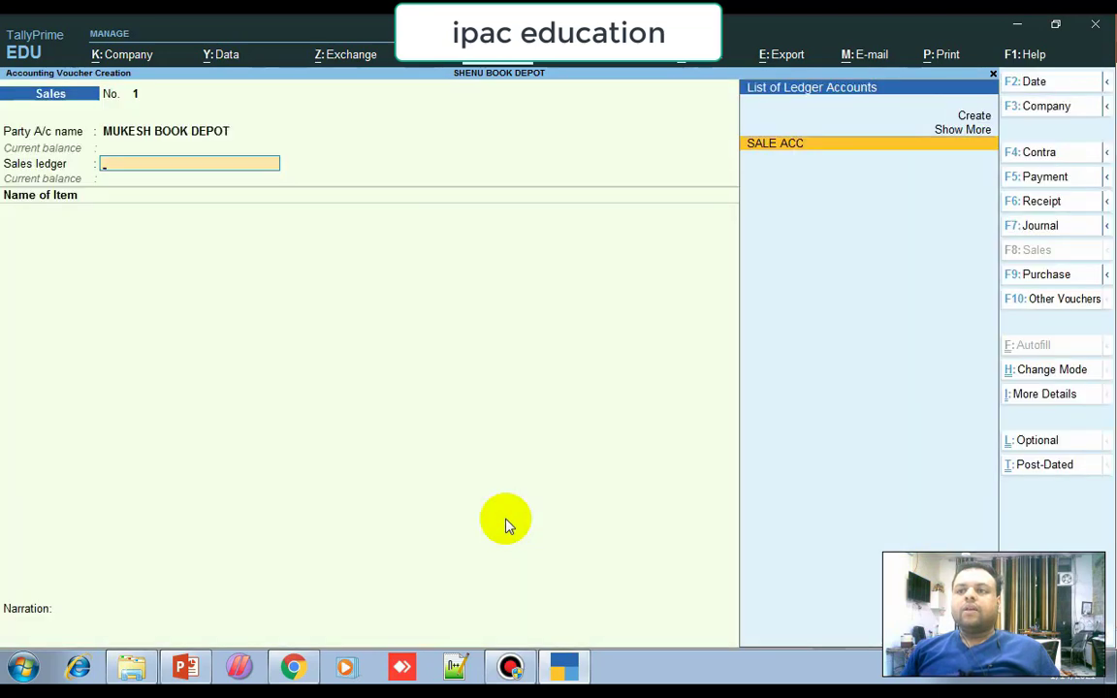
key(Return)
Bill CLASMMATE NOTEBOOKS at 200 PCS under SALE ACC, correcting the quantity from 100.
key(Return)
key(Return)
key(Return)
key(Return)
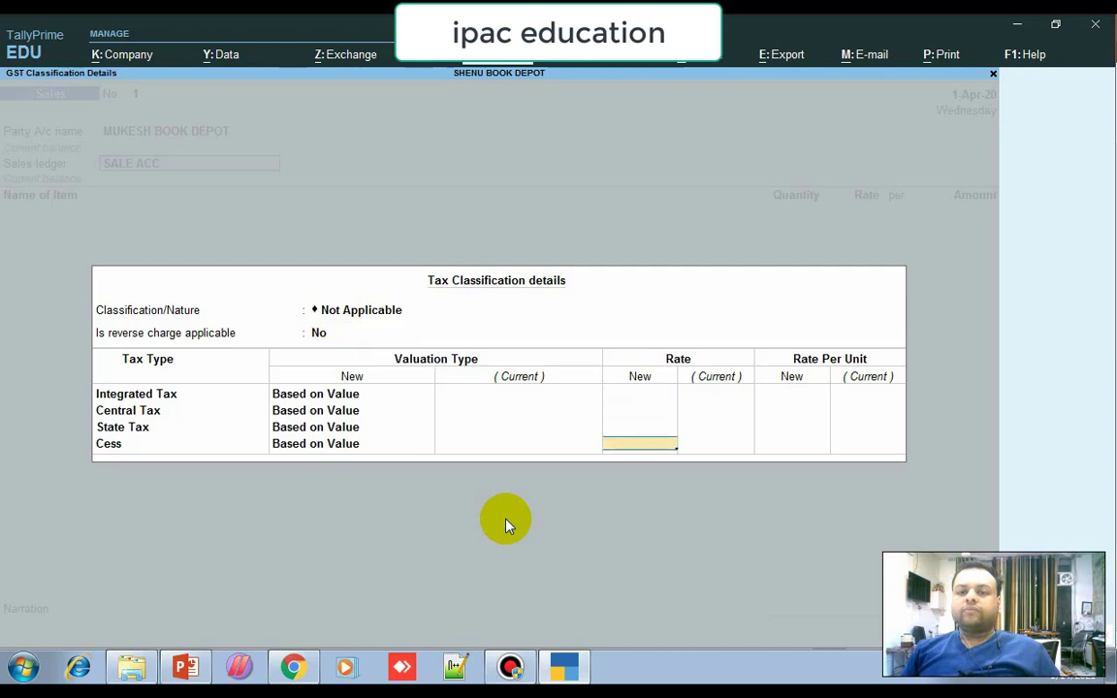
key(Return)
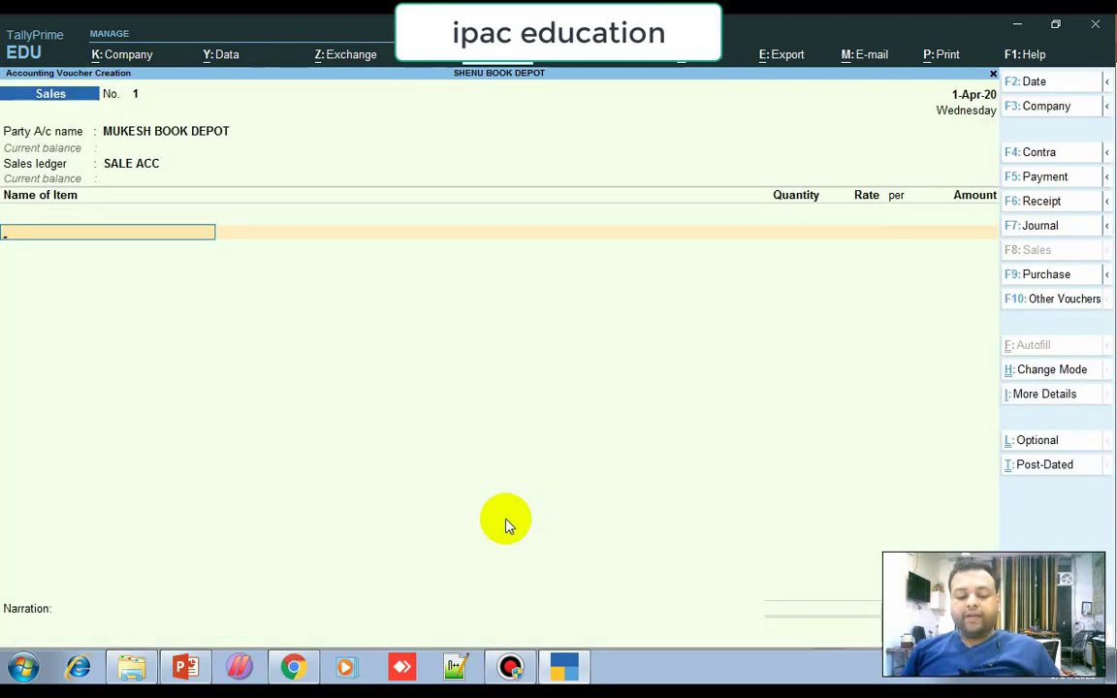
text(N)
key(Return)
key(Return)
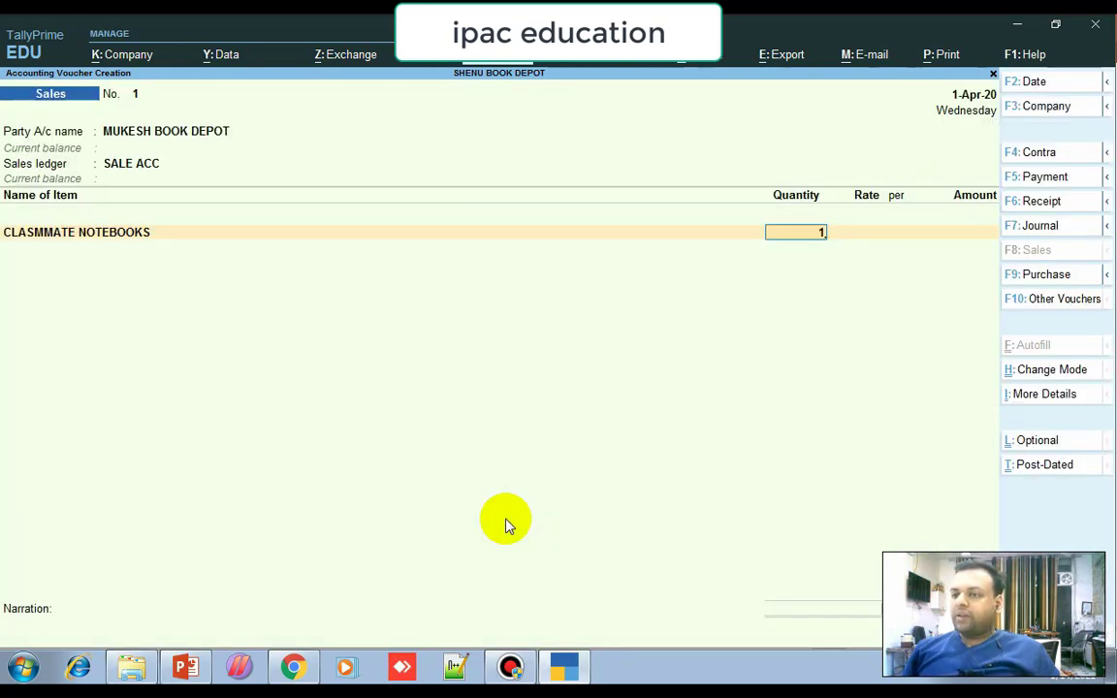
key(Return)
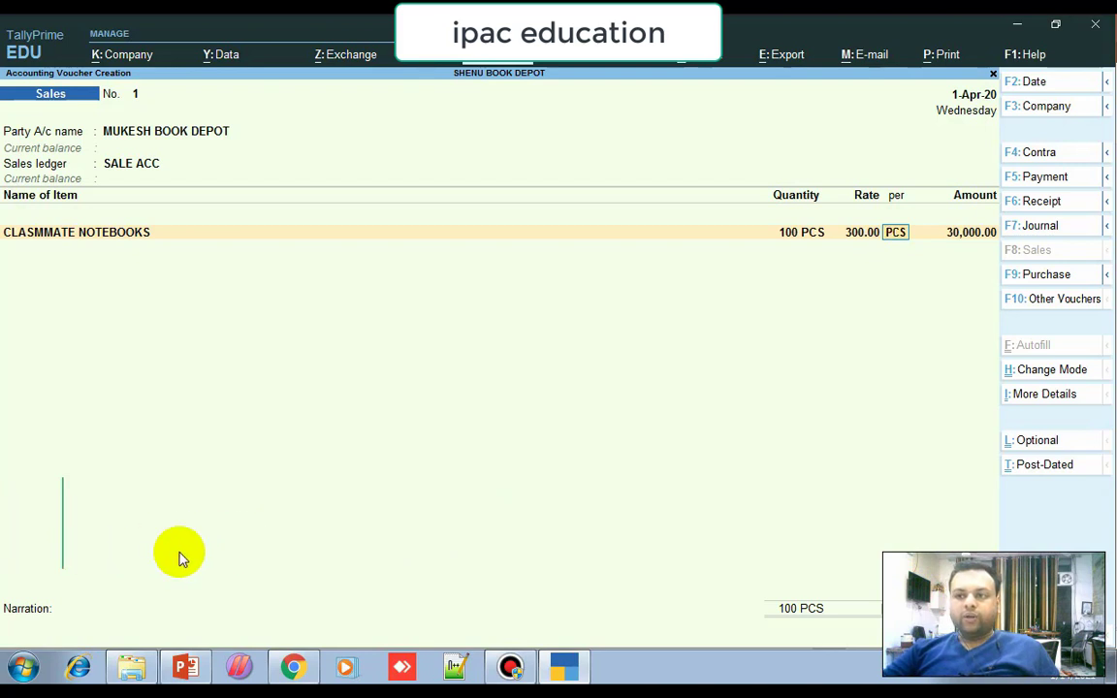
key(BackSpace)
key(BackSpace)
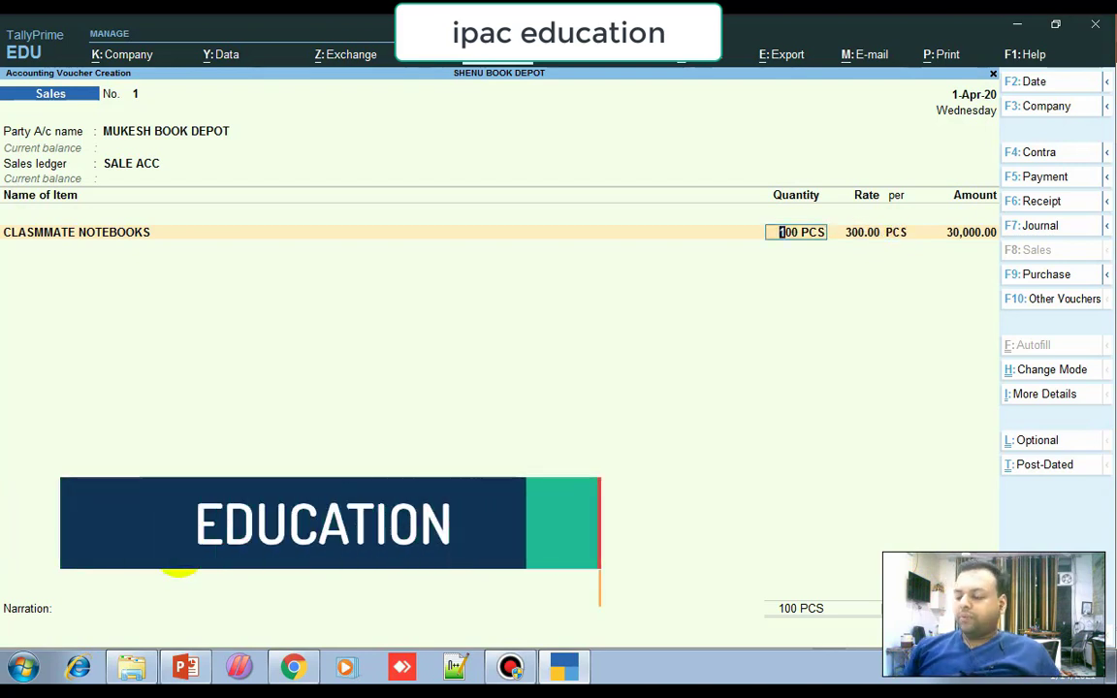
text(200)
key(Return)
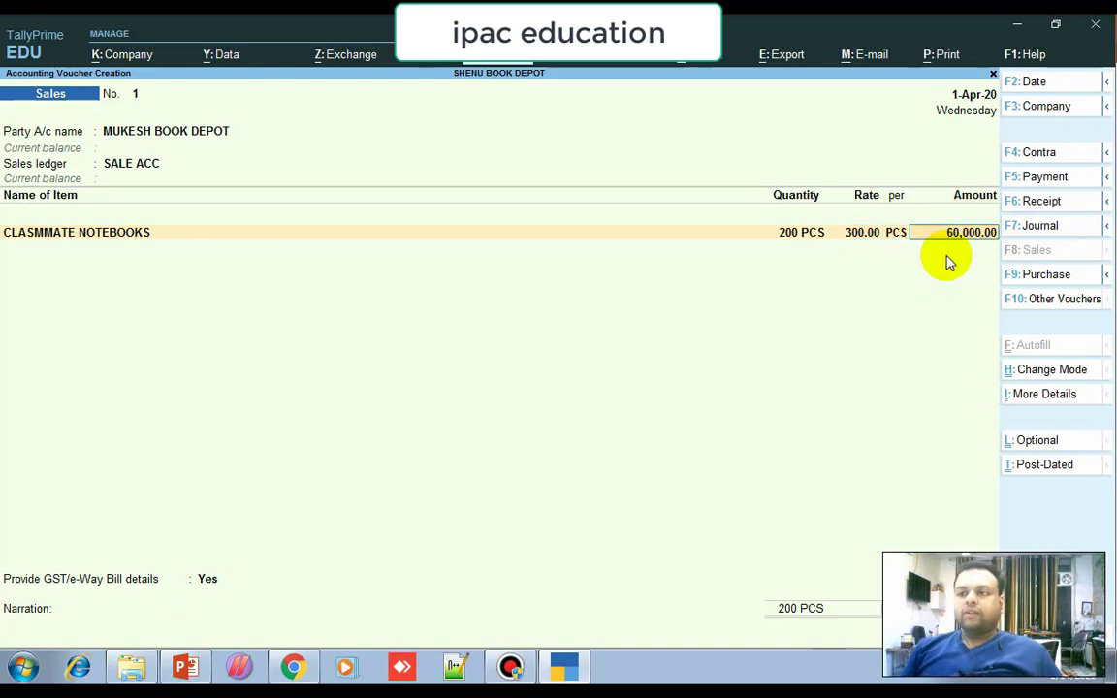
Add CGST OUT and SGST OUT at 5,400.00 each, and choose to provide e-way bill details.
key(Return)
key(Return)
key(Return)
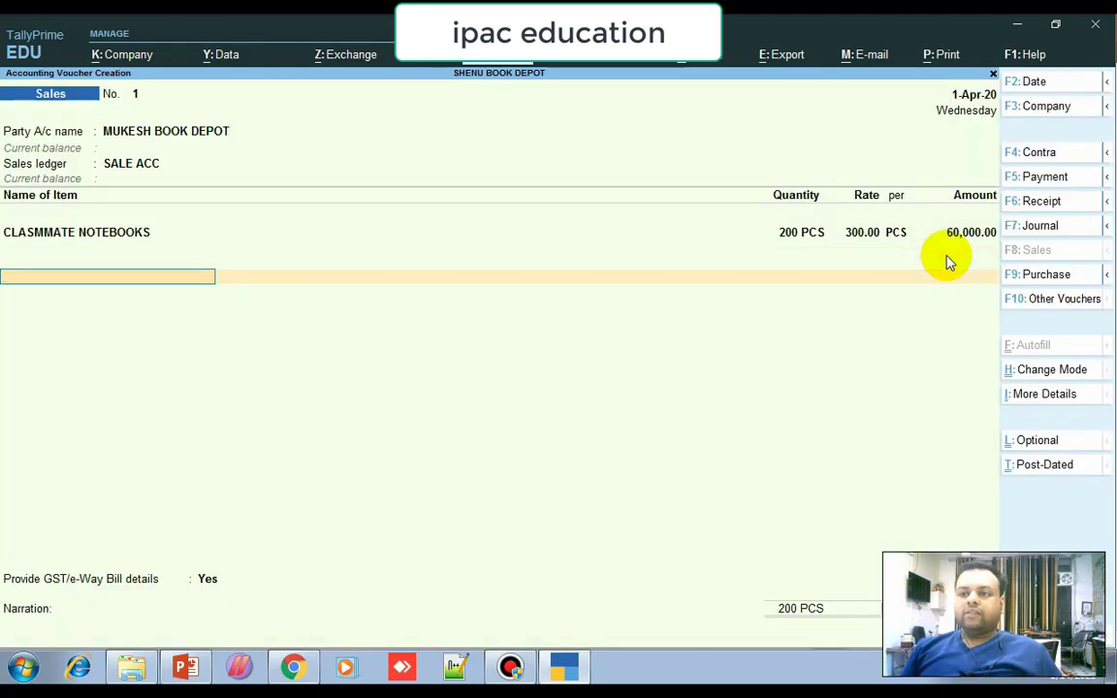
text(C)
key(Return)
key(Return)
key(Return)
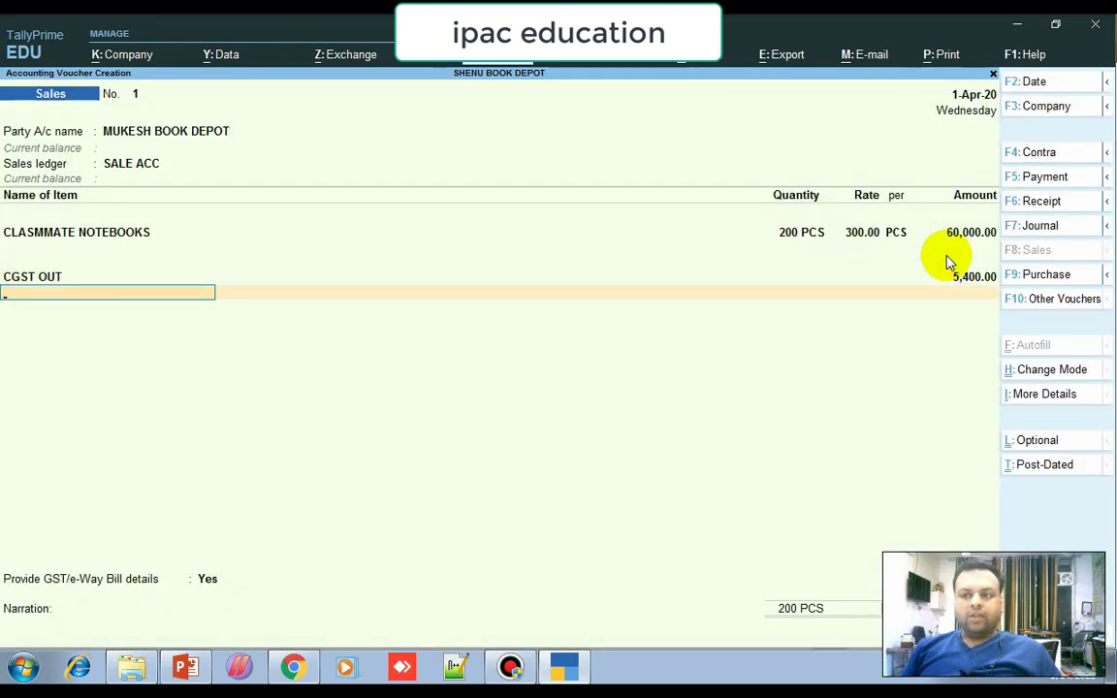
text(SG)
key(Return)
key(Return)
key(Return)
key(Return)
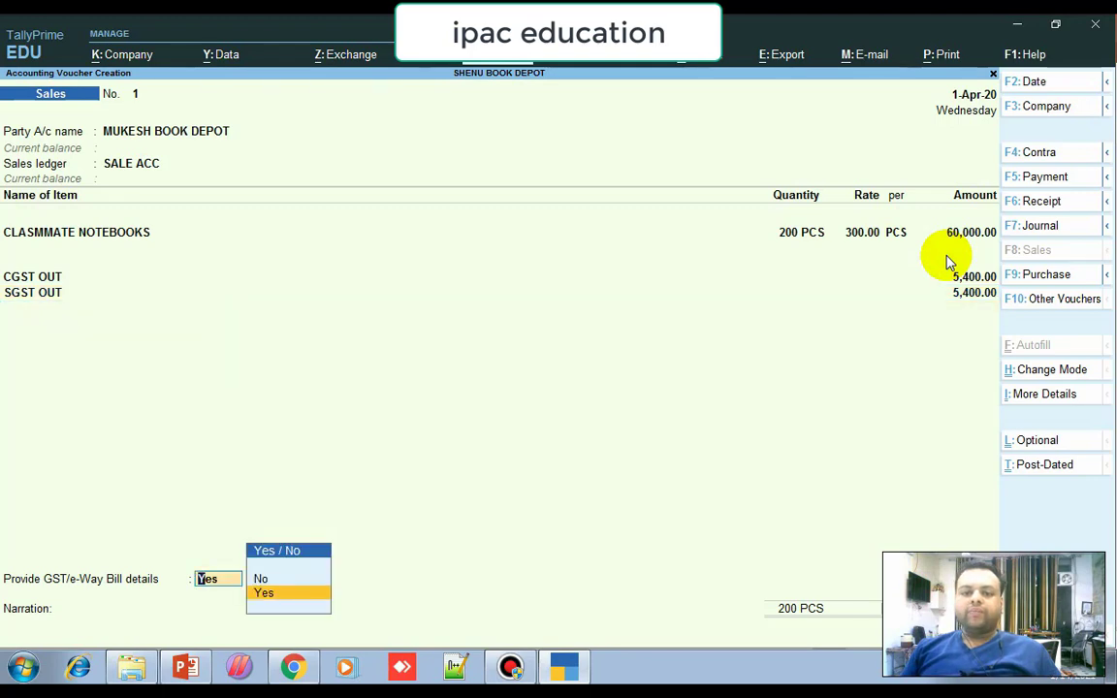
key(Return)
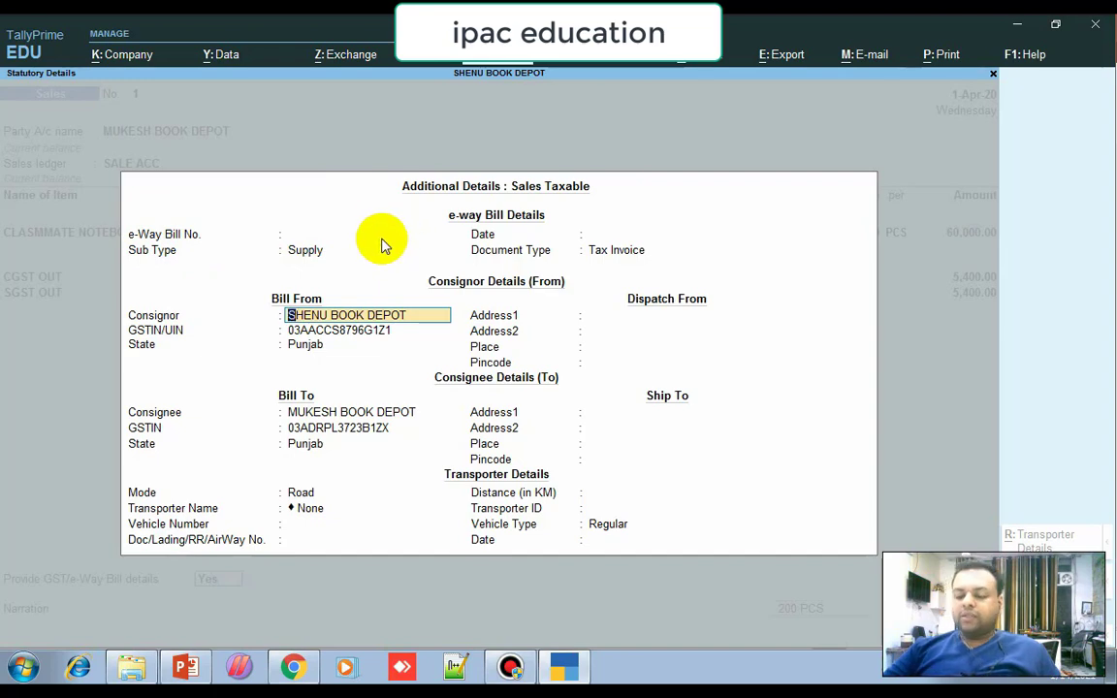
Exit the e-way bill details and bring up print options for the current sales voucher.
key(BackSpace)
key(BackSpace)
key(BackSpace)
key(BackSpace)
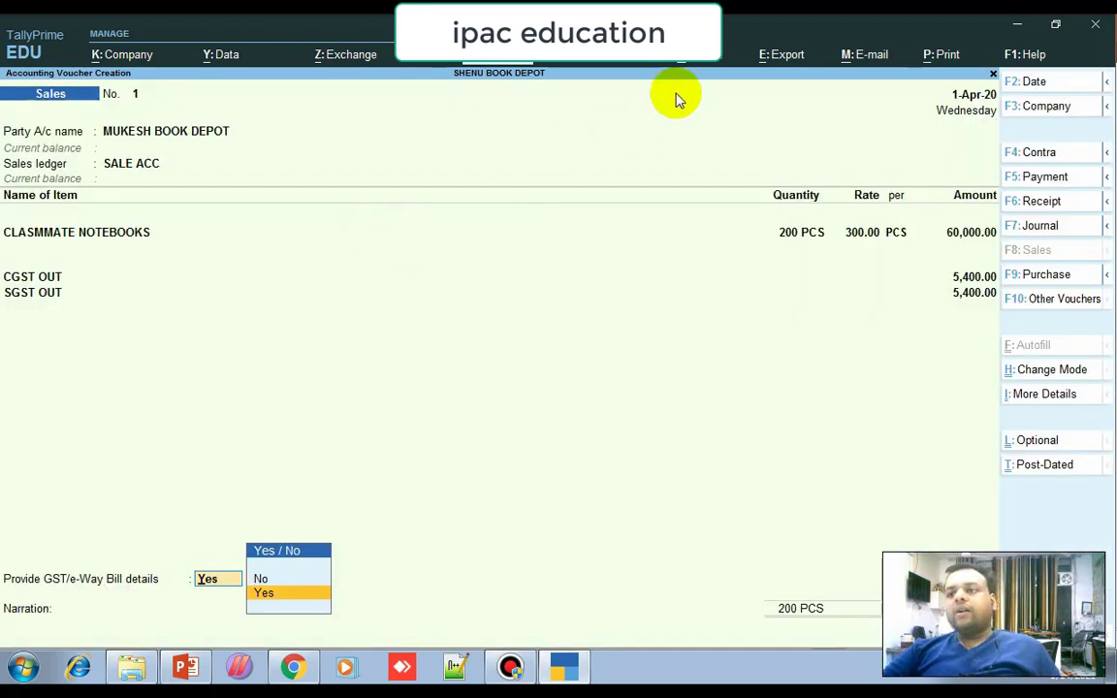
click(934, 60)
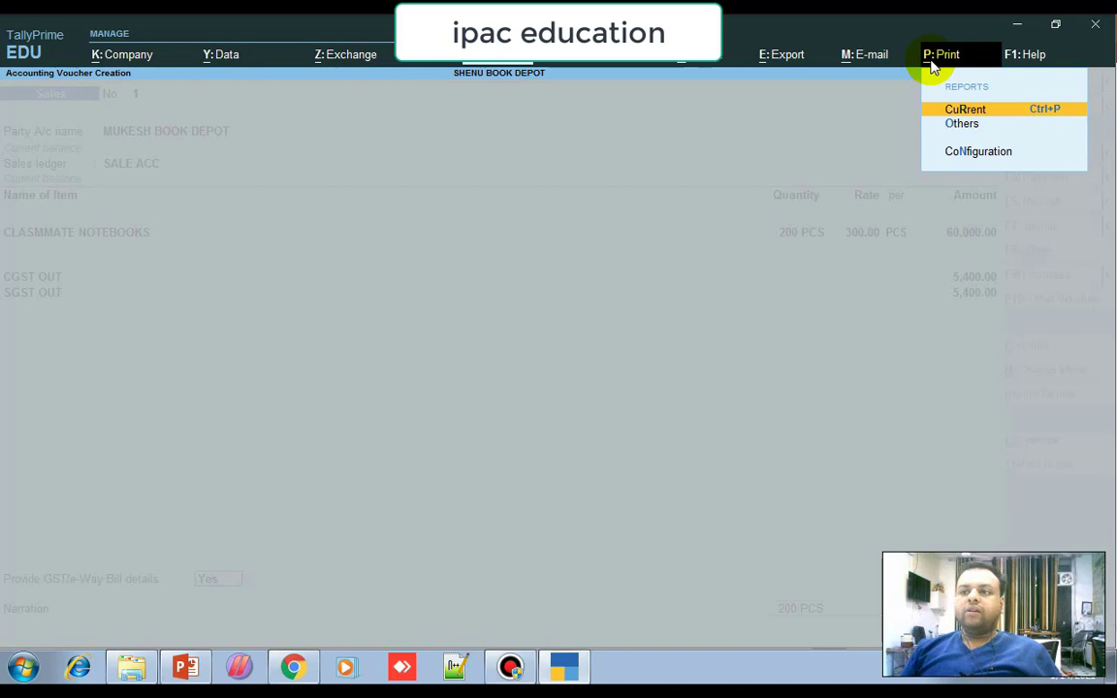
key(Return)
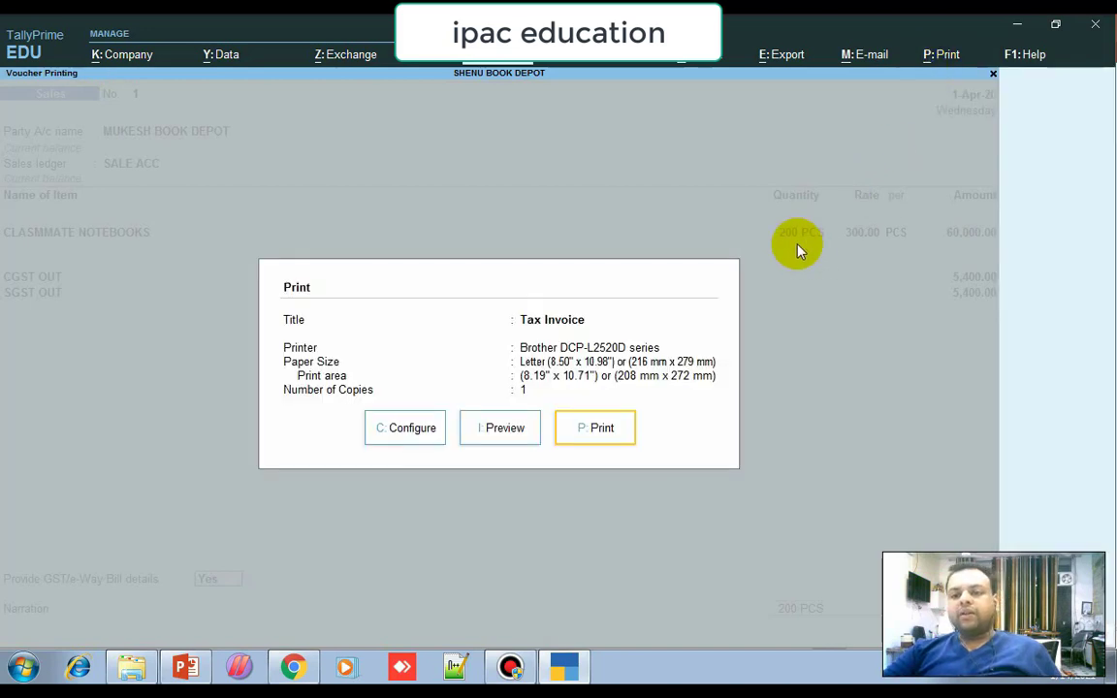
Preview and zoom the Tax Invoice, scrolling down to the ₹70,800.00 total and HSN tax summary.
click(490, 442)
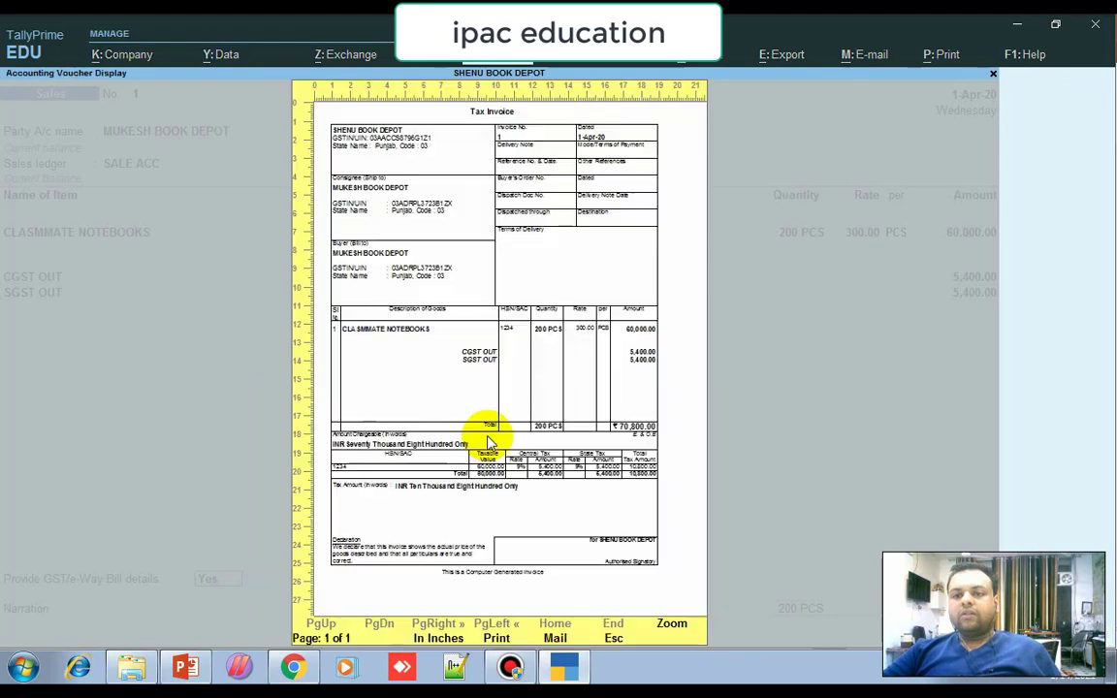
click(673, 624)
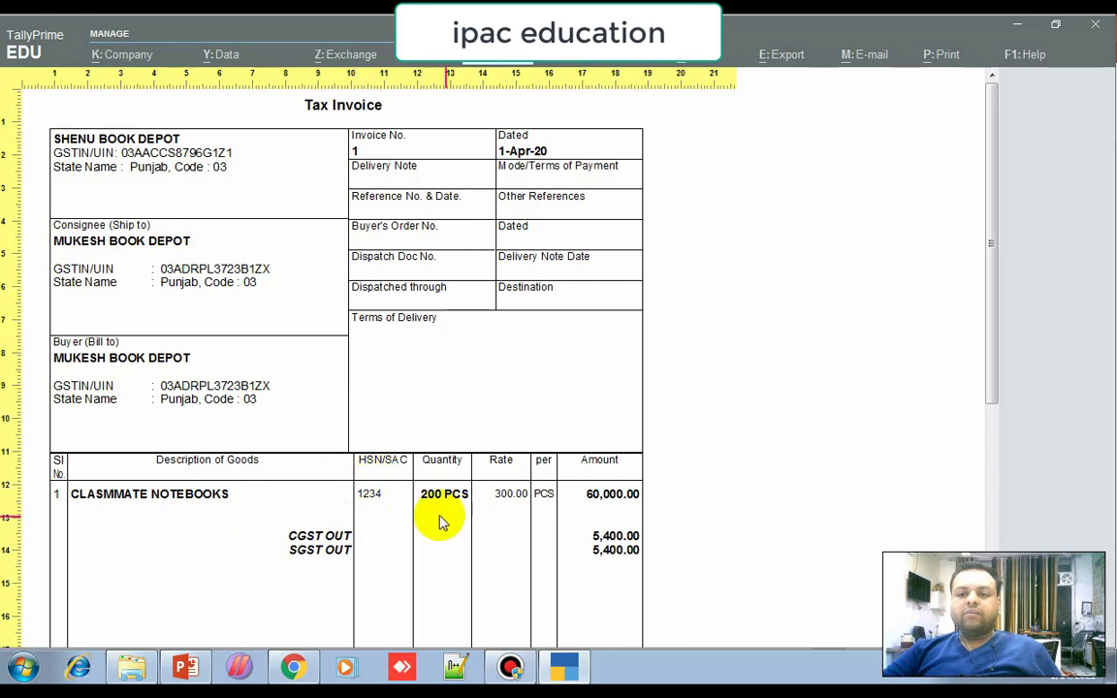
scroll(626, 515, down, 1)
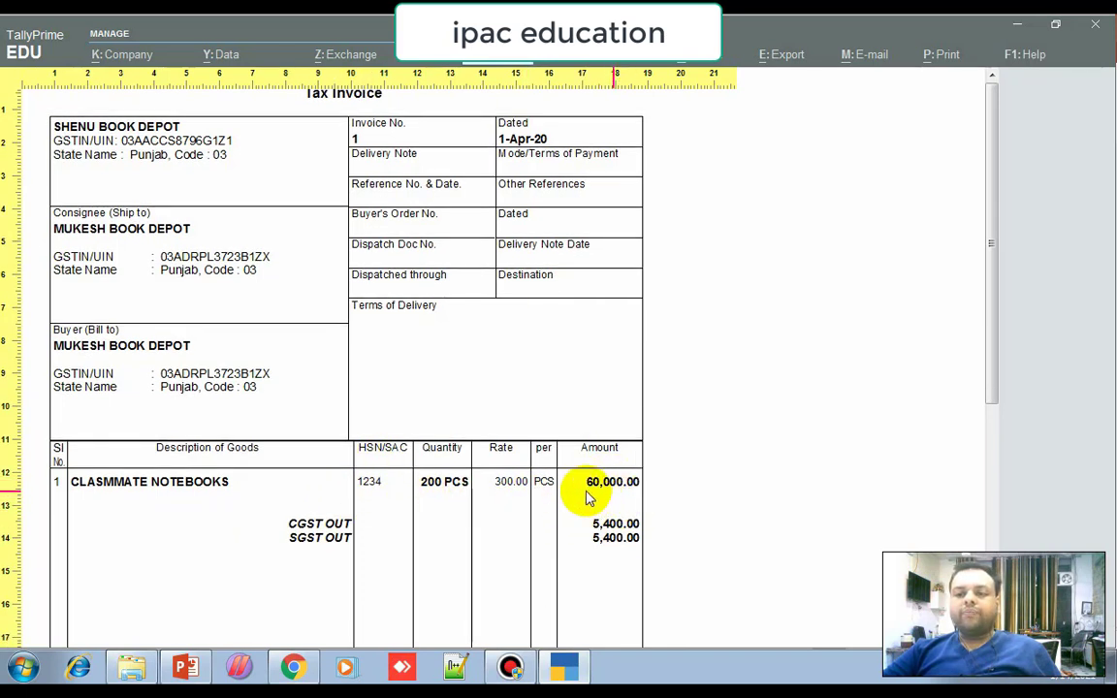
scroll(543, 495, down, 2)
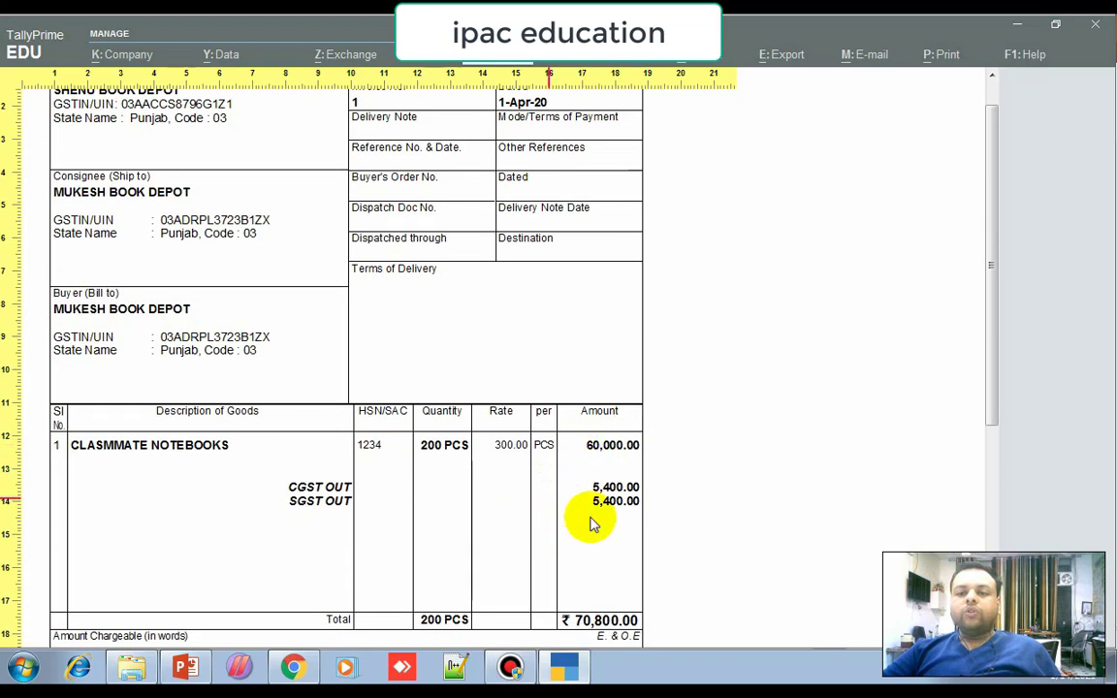
scroll(619, 505, down, 4)
scroll(607, 469, down, 1)
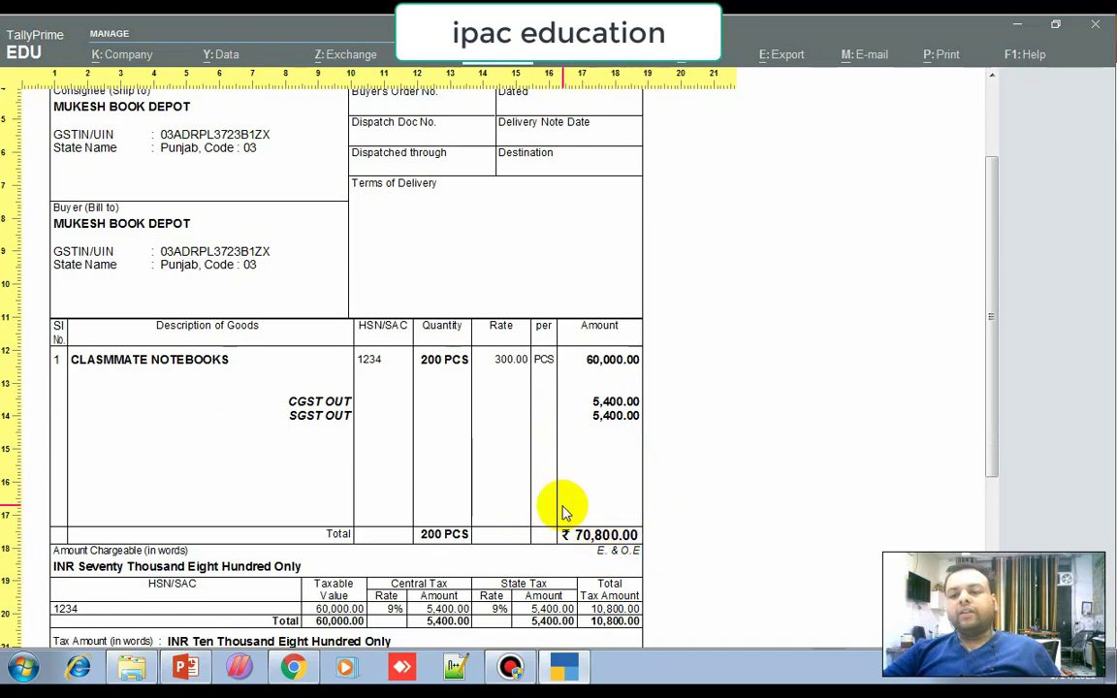
scroll(565, 510, down, 1)
click(508, 667)
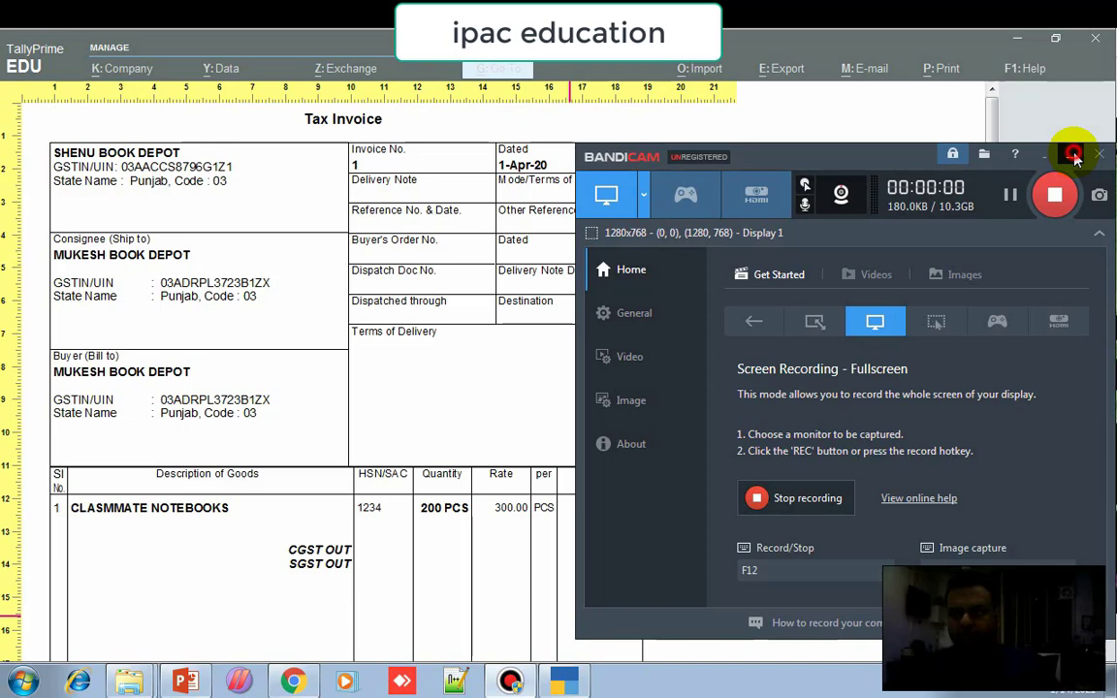
click(1070, 158)
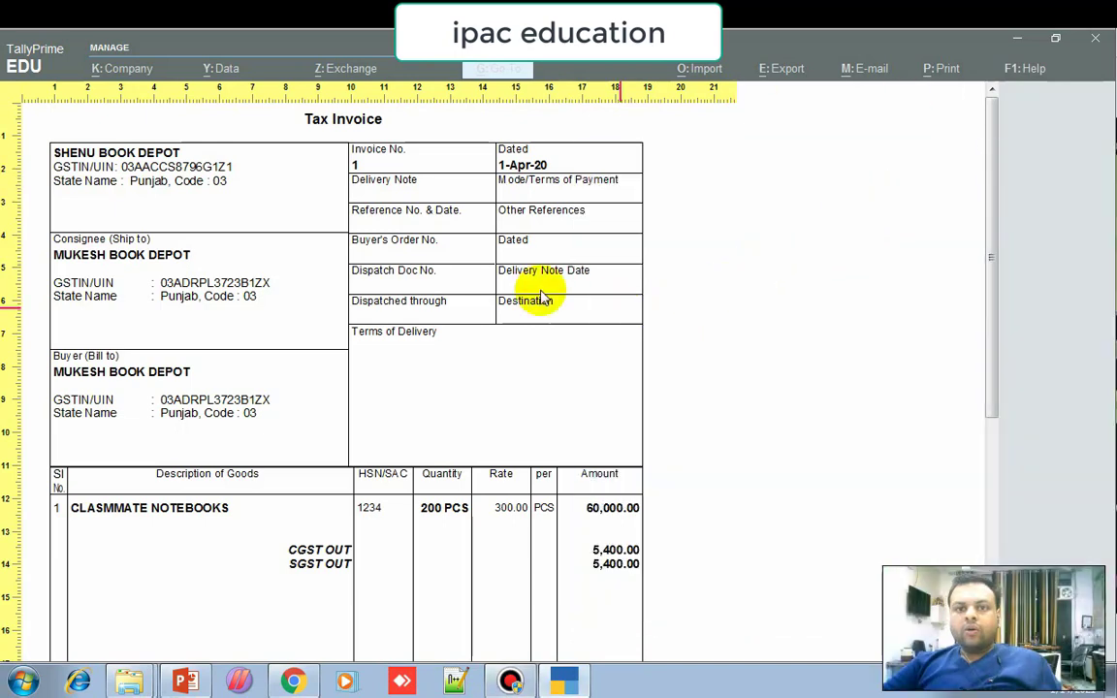
scroll(404, 512, down, 4)
scroll(609, 603, down, 1)
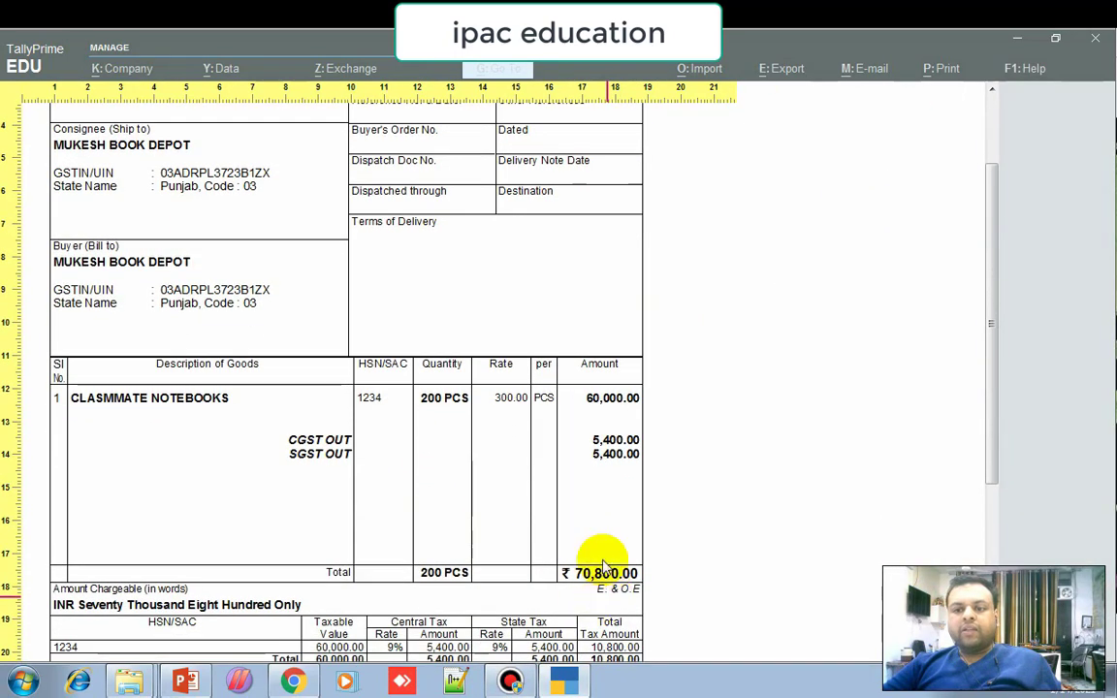
click(293, 684)
Search for 'EWAY' in Chrome and open the ewaybill.nic.in site from the results.
click(469, 72)
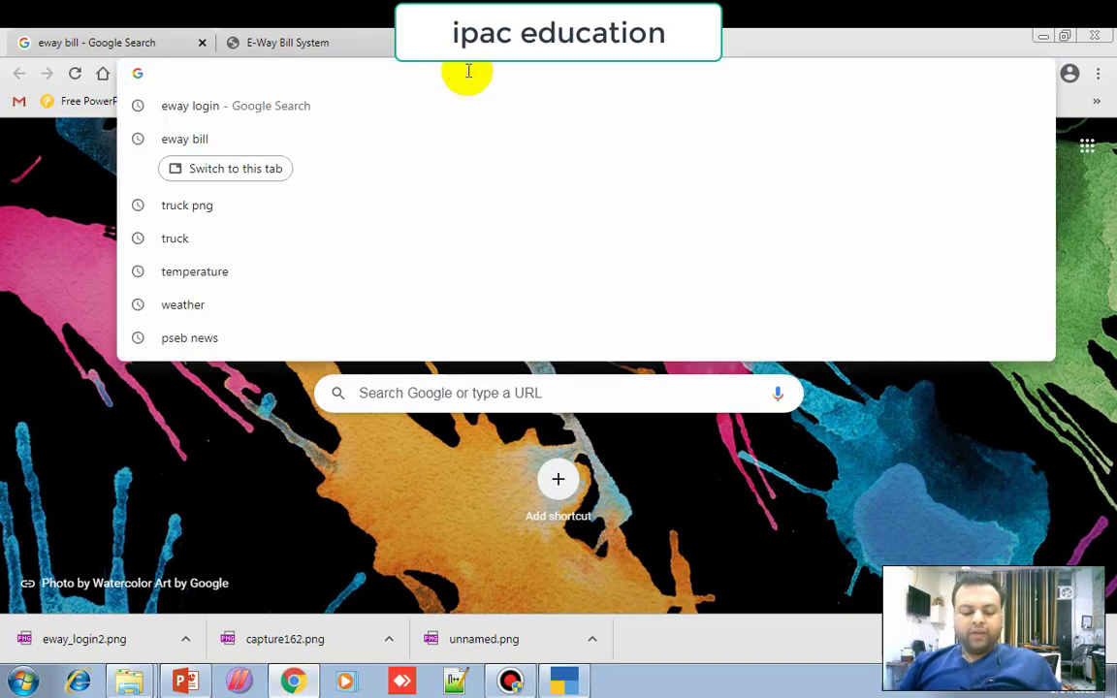
text(EWAY)
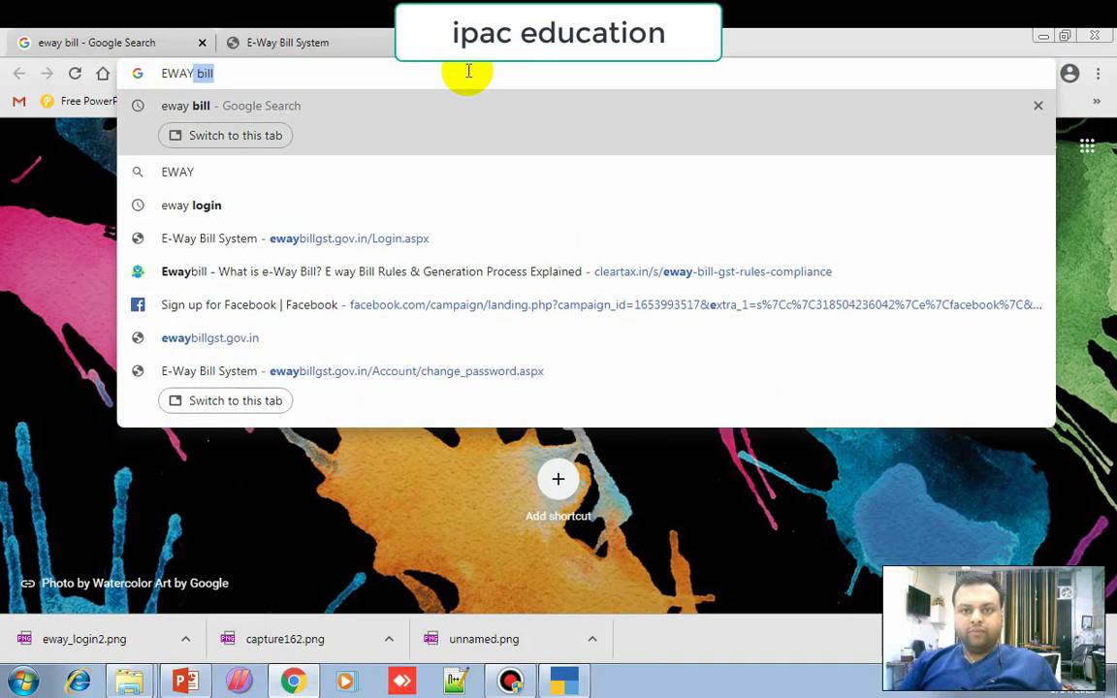
key(Return)
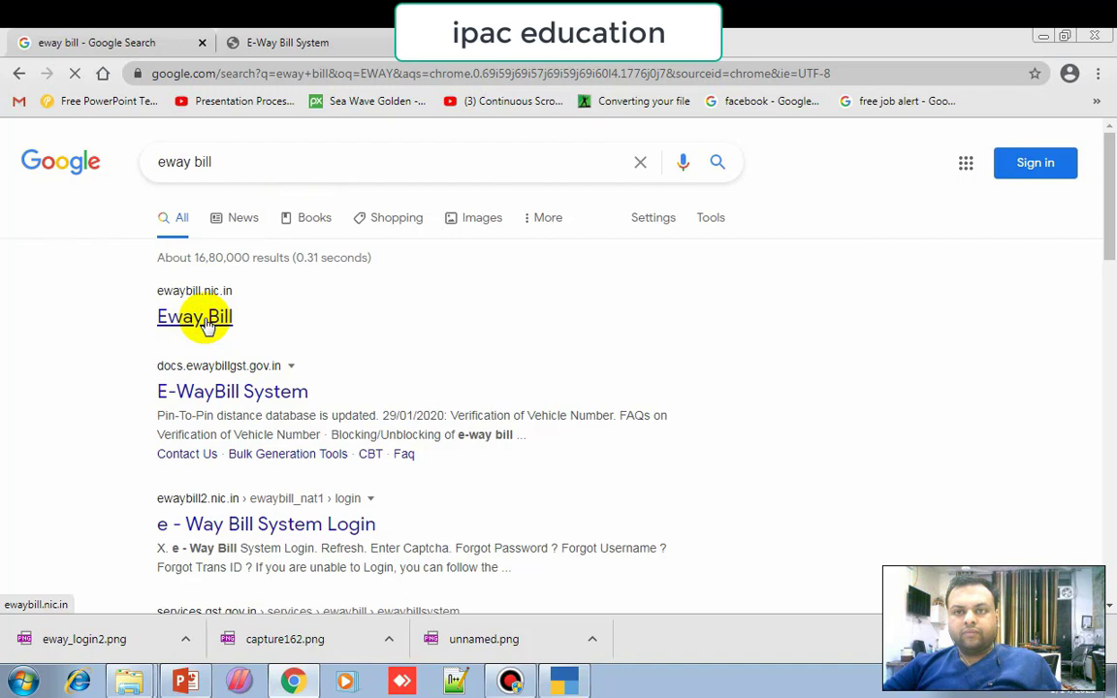
click(205, 324)
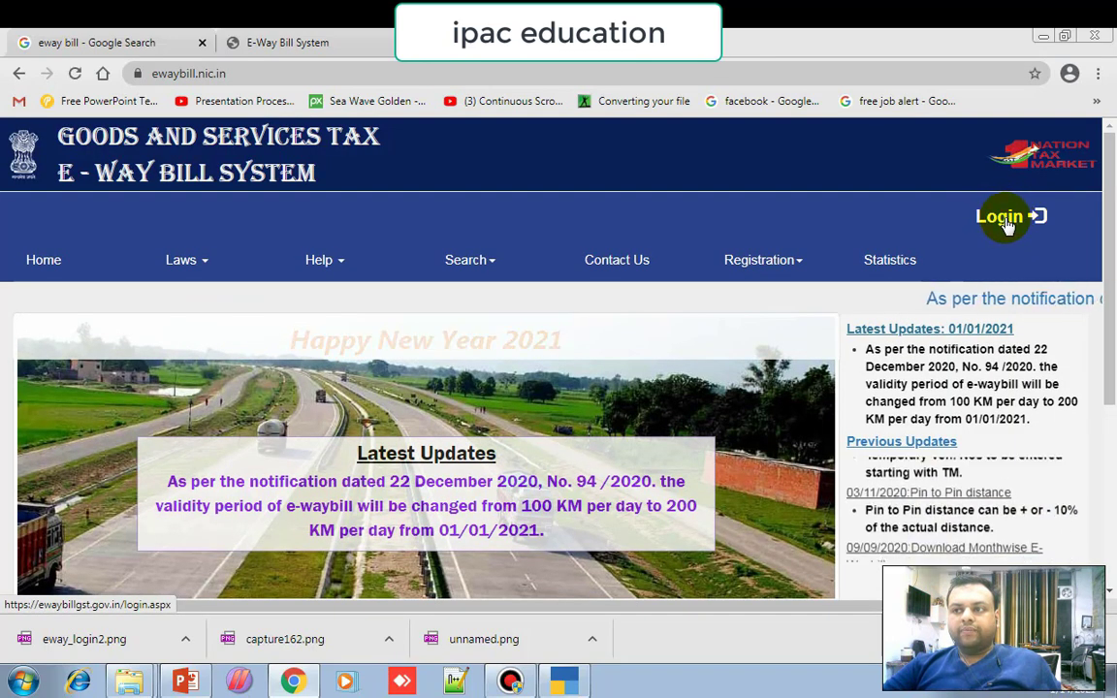
Log in to the E-Way Bill portal and open the e-Waybill Generate New form.
click(1006, 221)
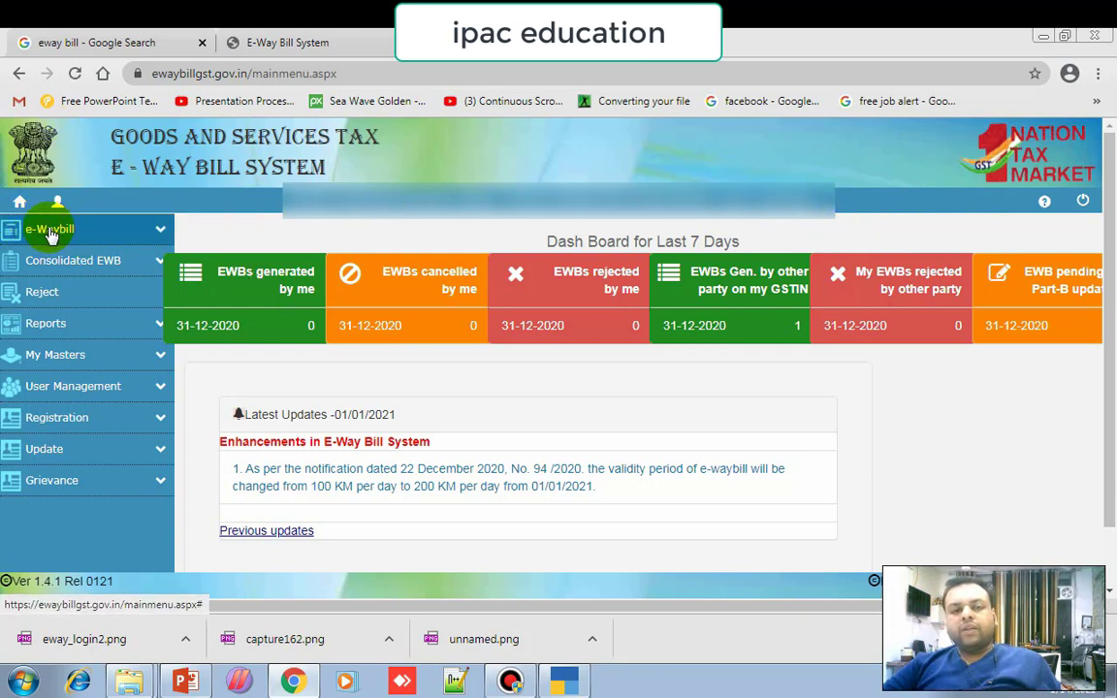
click(160, 233)
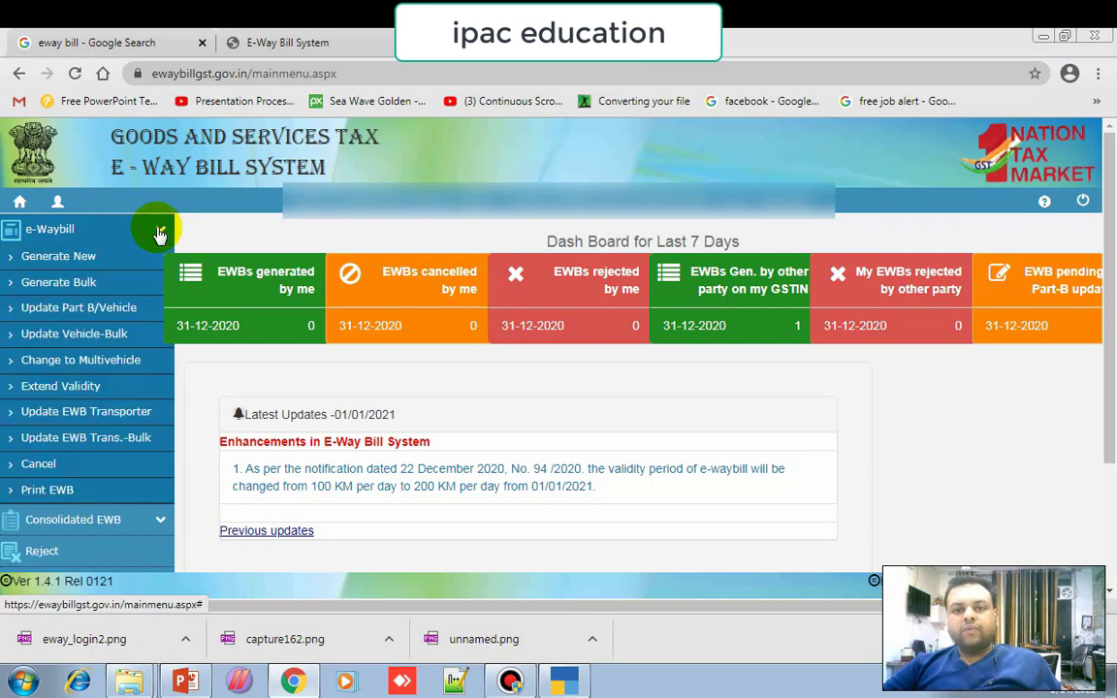
click(73, 260)
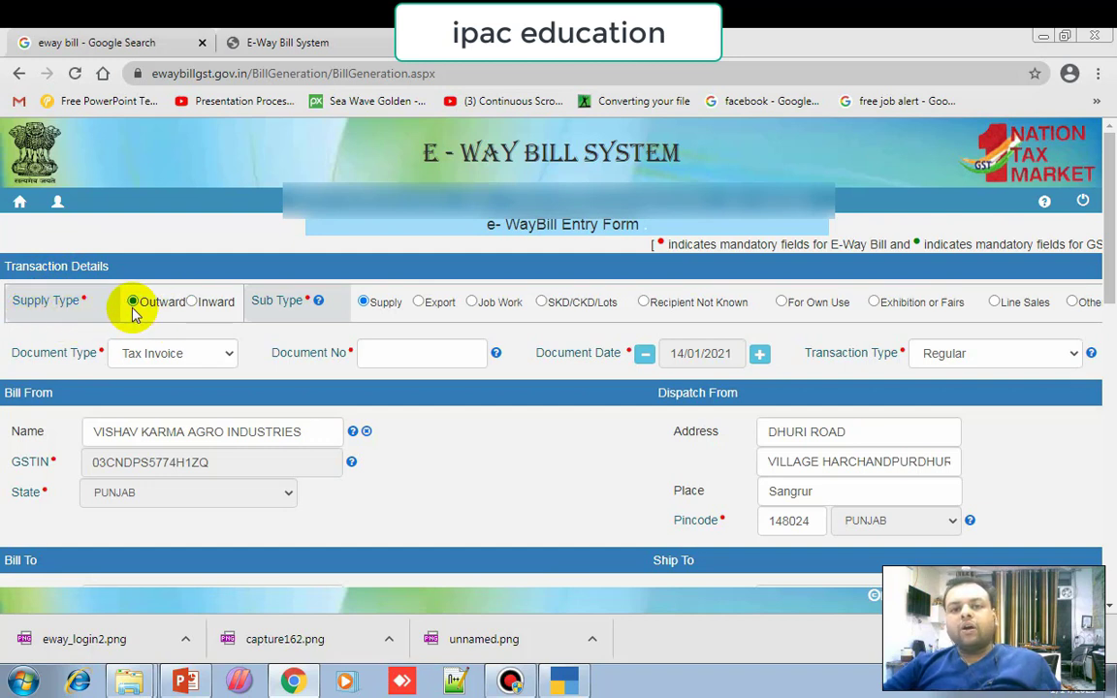
Set Supply Type to Outward, Sub Type to Supply and Document Type to Tax Invoice.
click(192, 304)
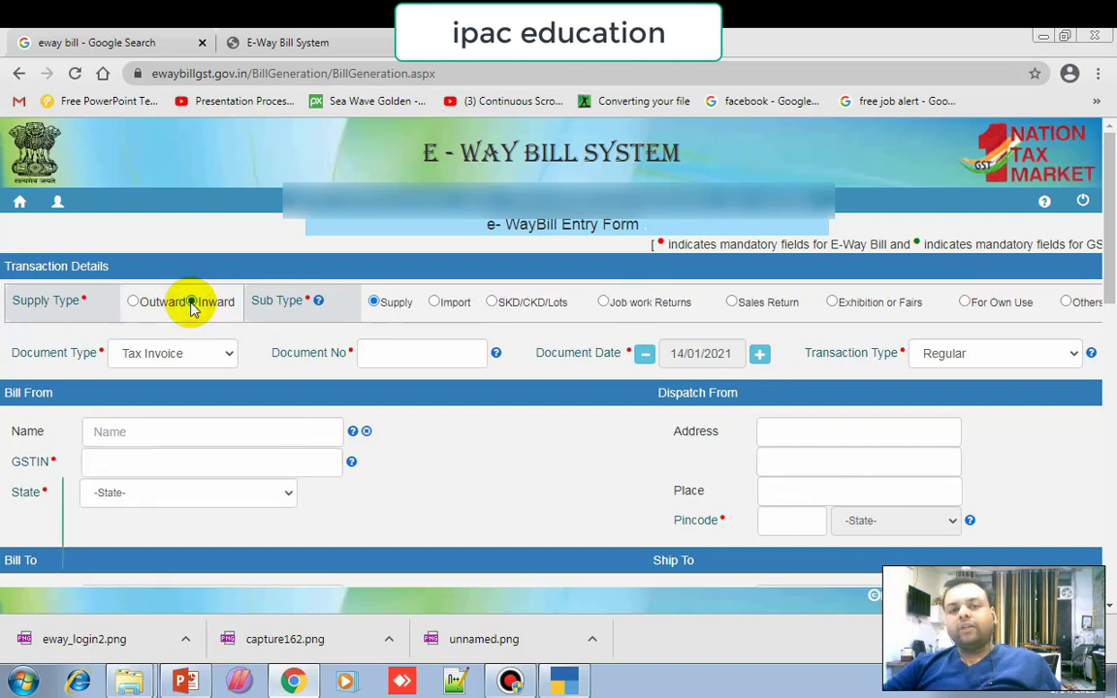
click(133, 302)
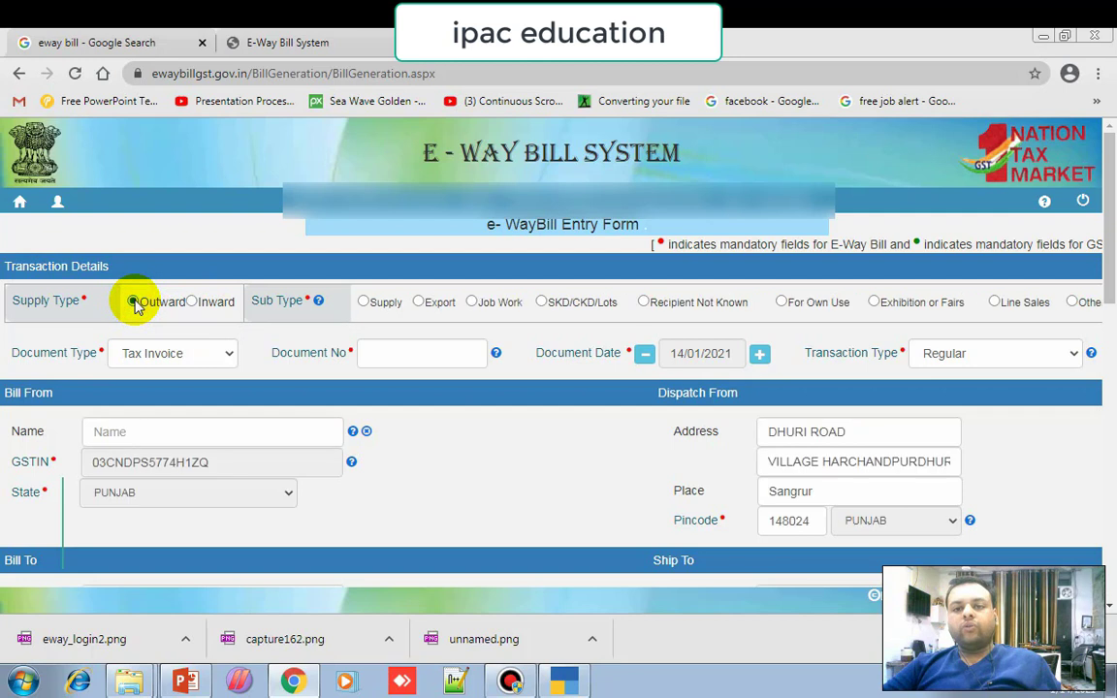
click(362, 303)
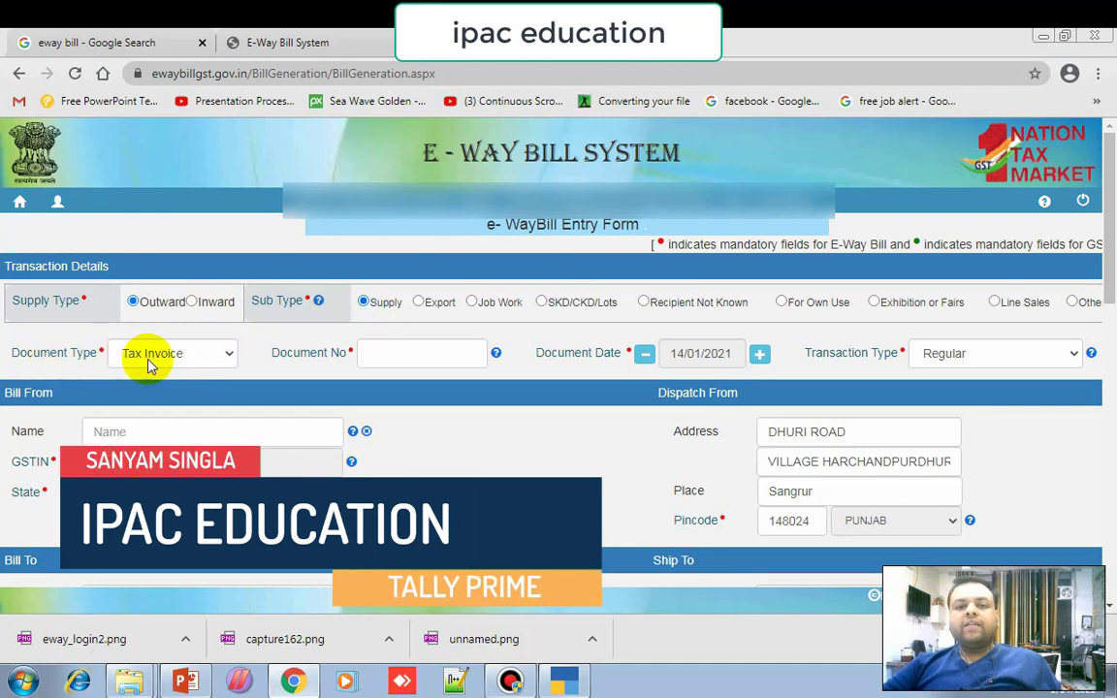
click(204, 356)
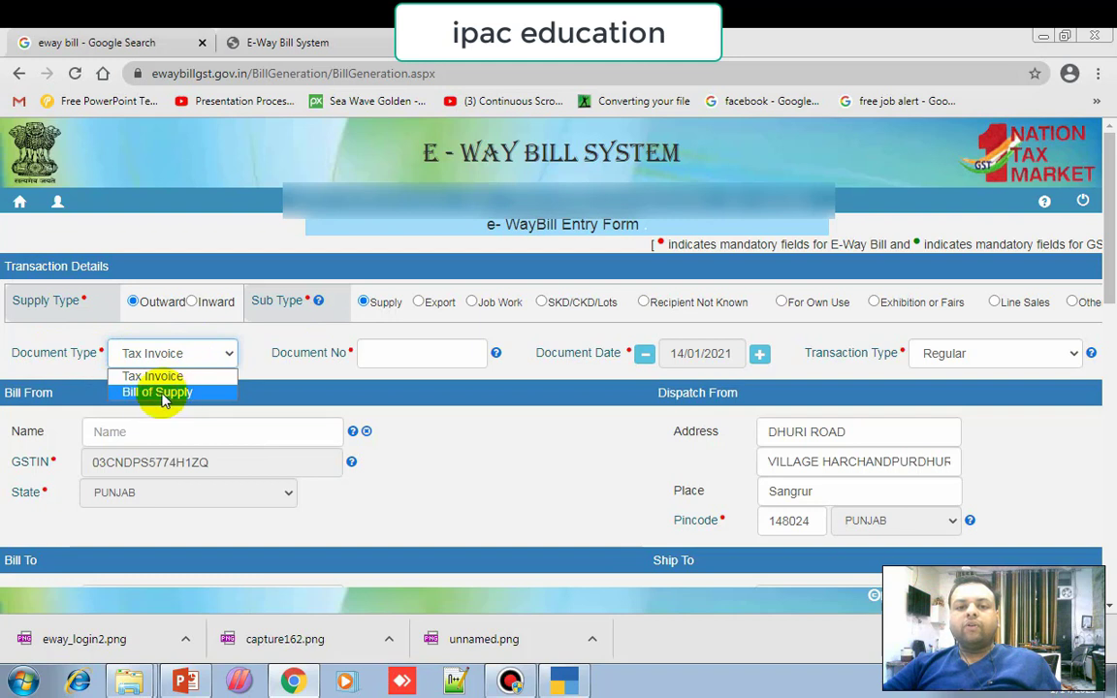
click(160, 377)
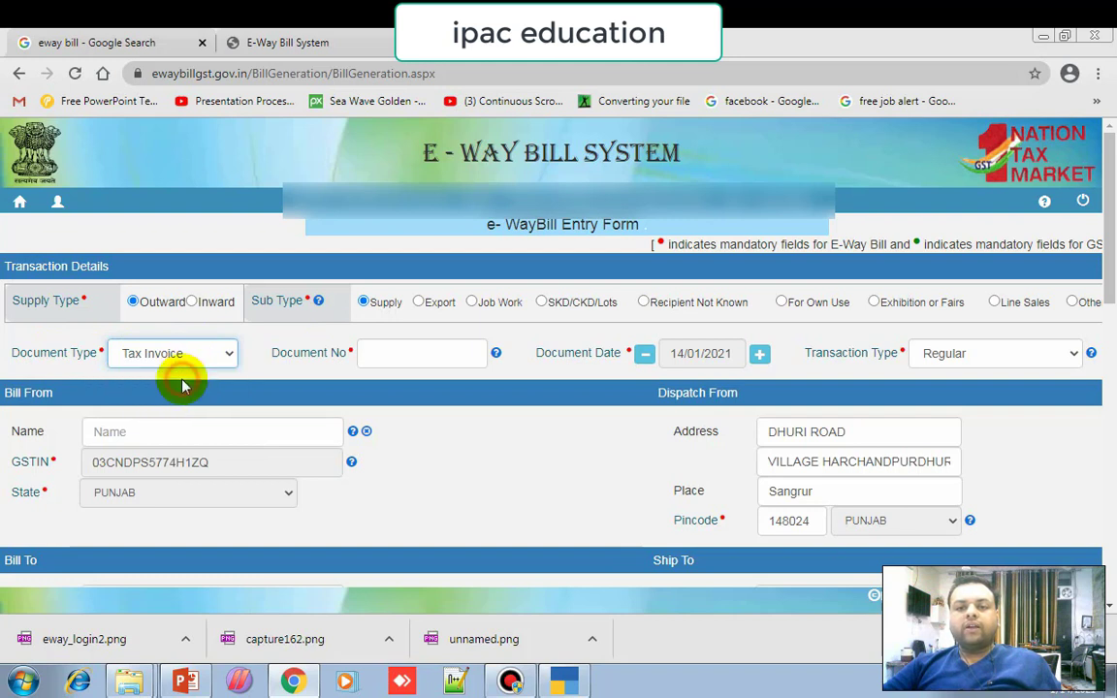
Enter Document No. 1 after checking the invoice number in TallyPrime.
click(369, 359)
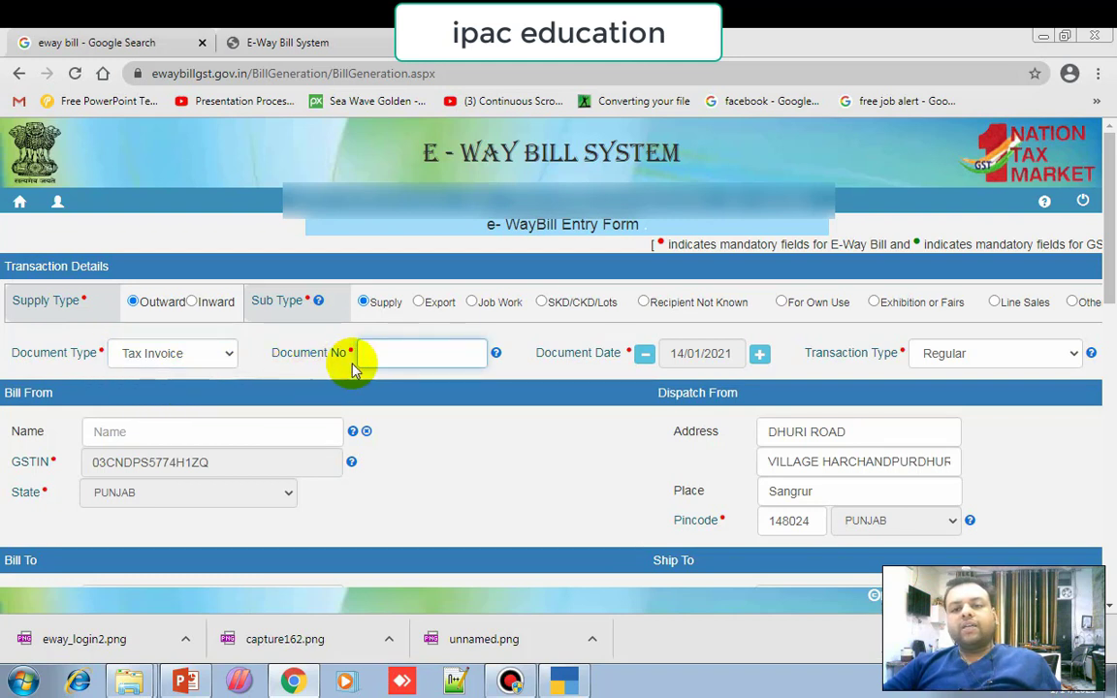
click(566, 683)
scroll(504, 330, up, 5)
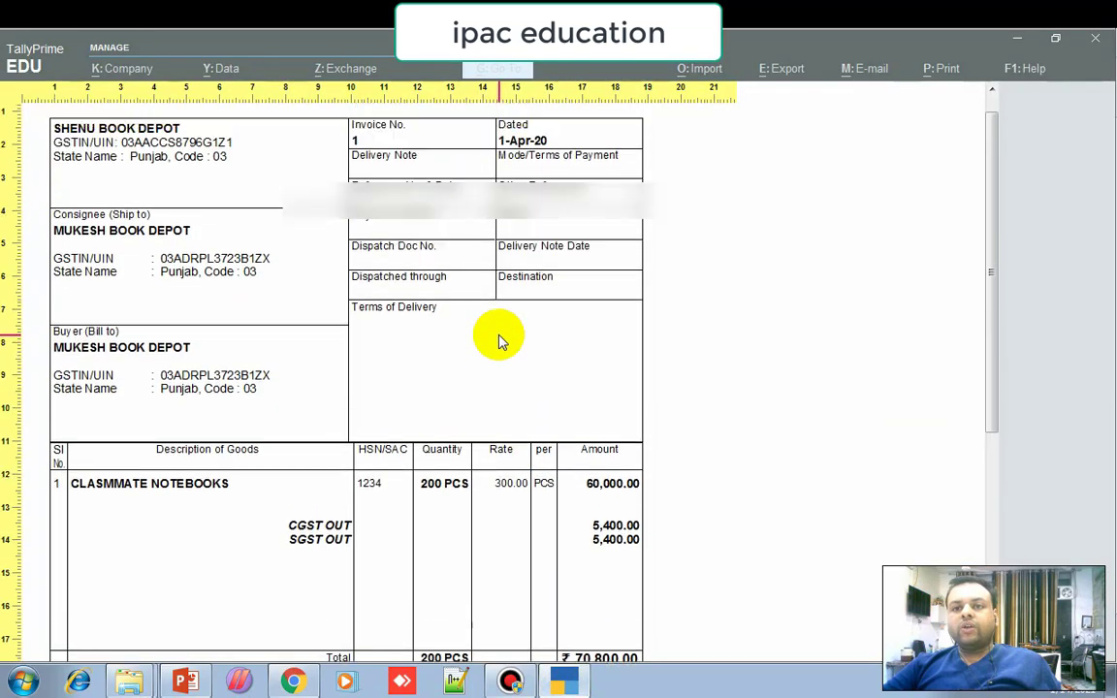
click(292, 681)
click(413, 349)
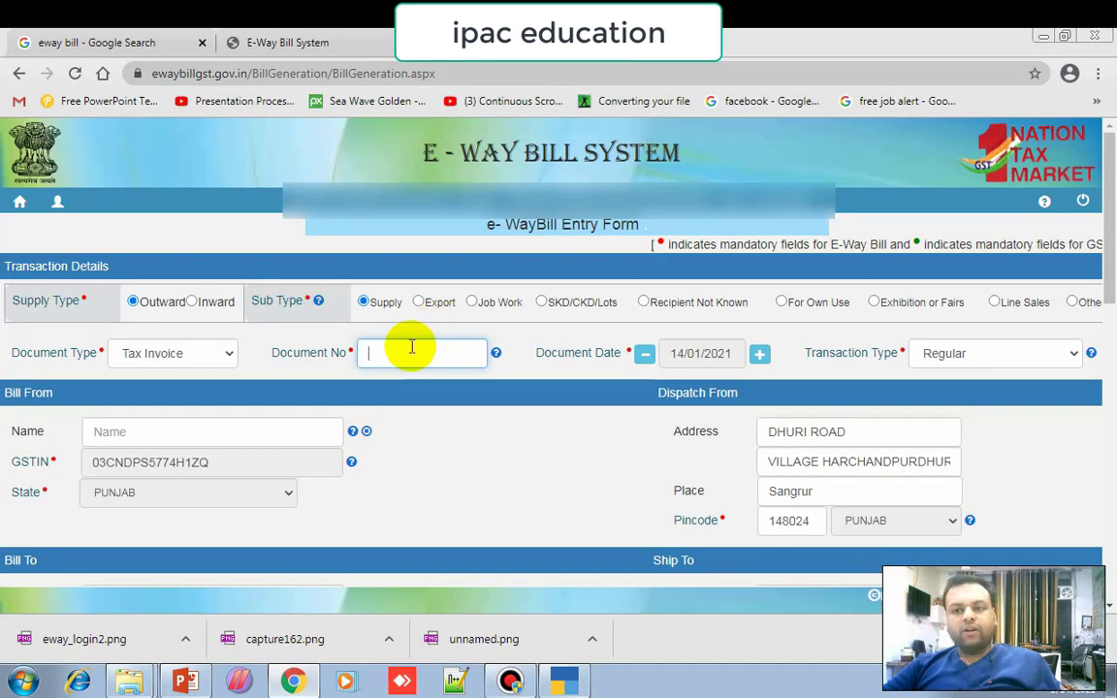
text(1)
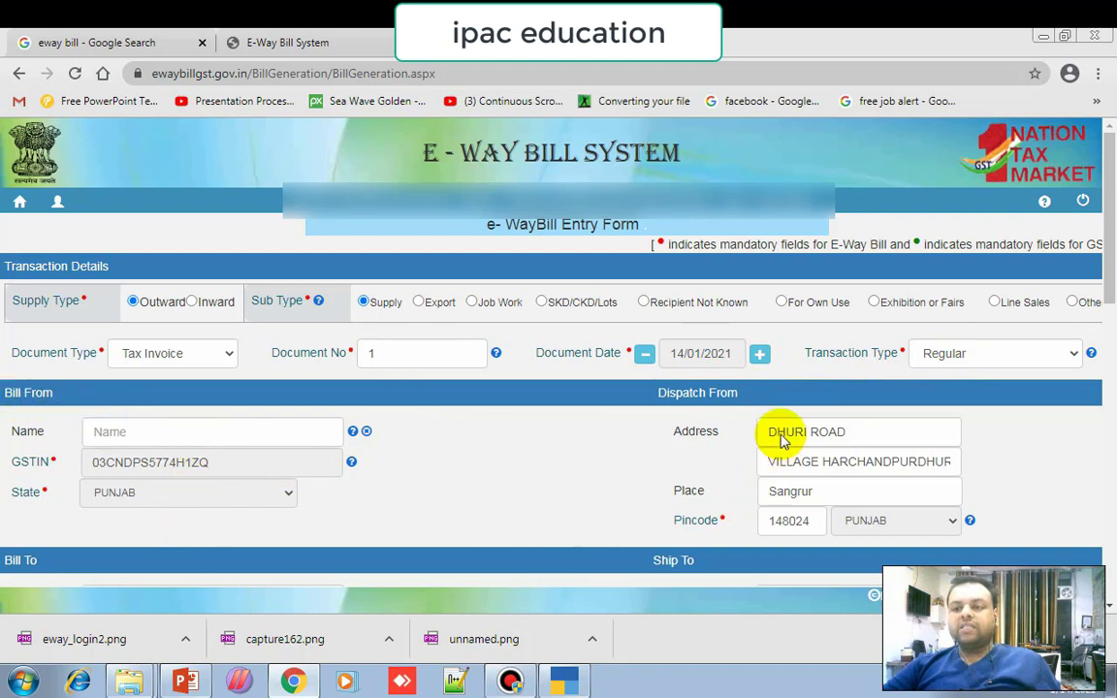
Enter the buyer's GSTIN, read from the Tally invoice, to auto-fill the Bill To and Ship To details.
scroll(445, 489, down, 3)
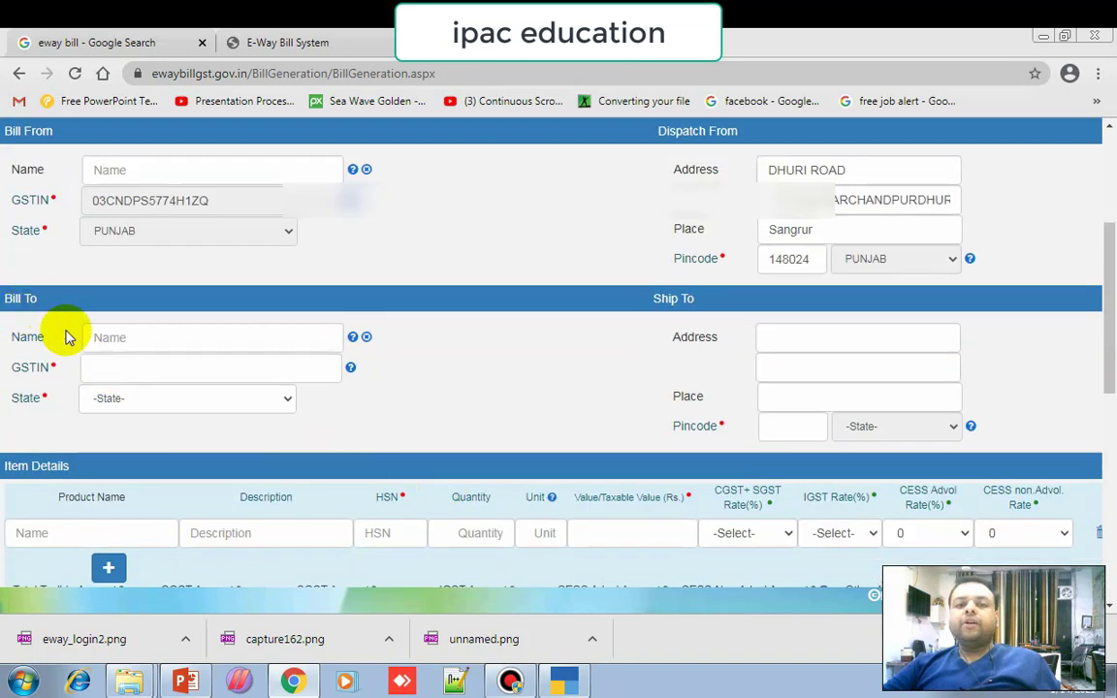
click(101, 363)
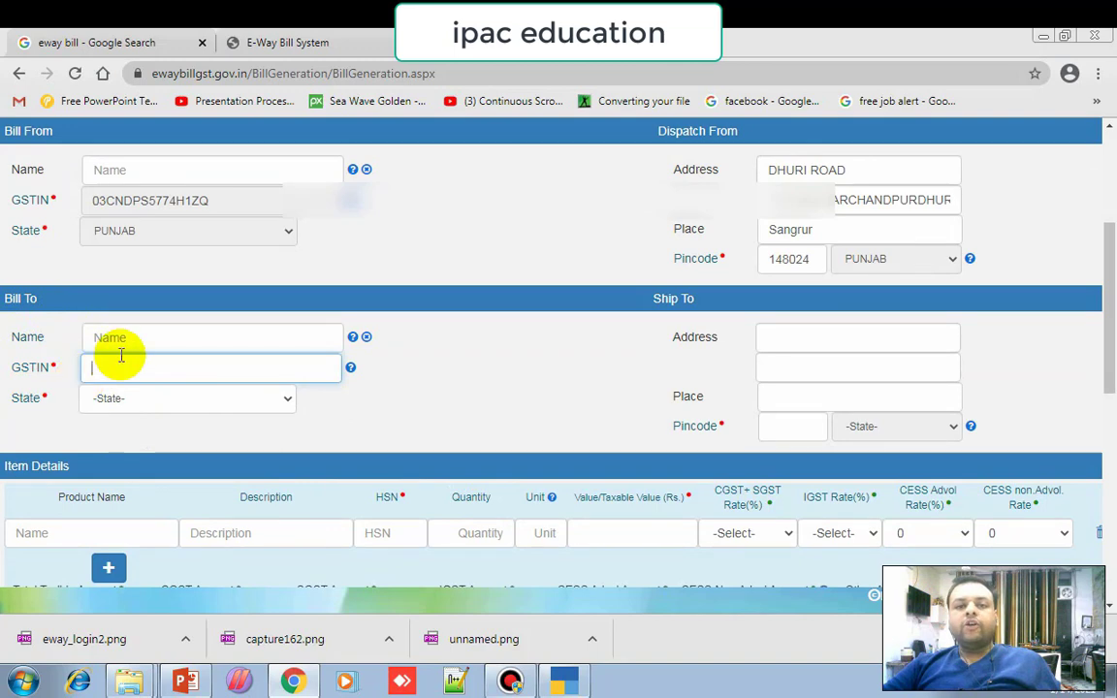
click(565, 682)
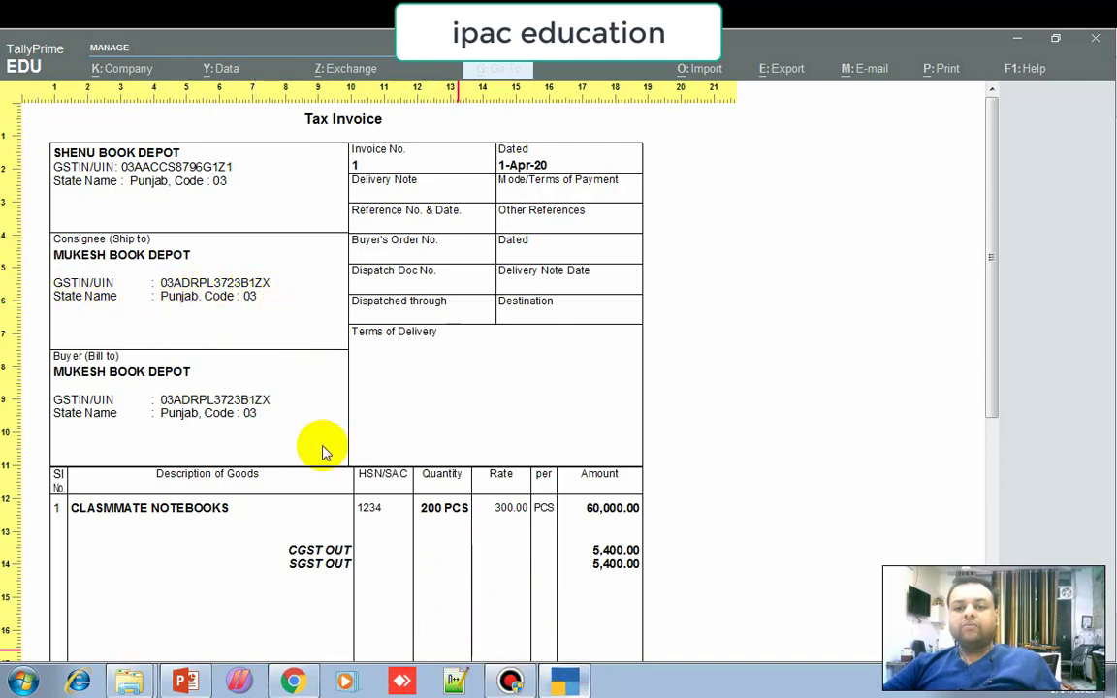
key(alt+Tab)
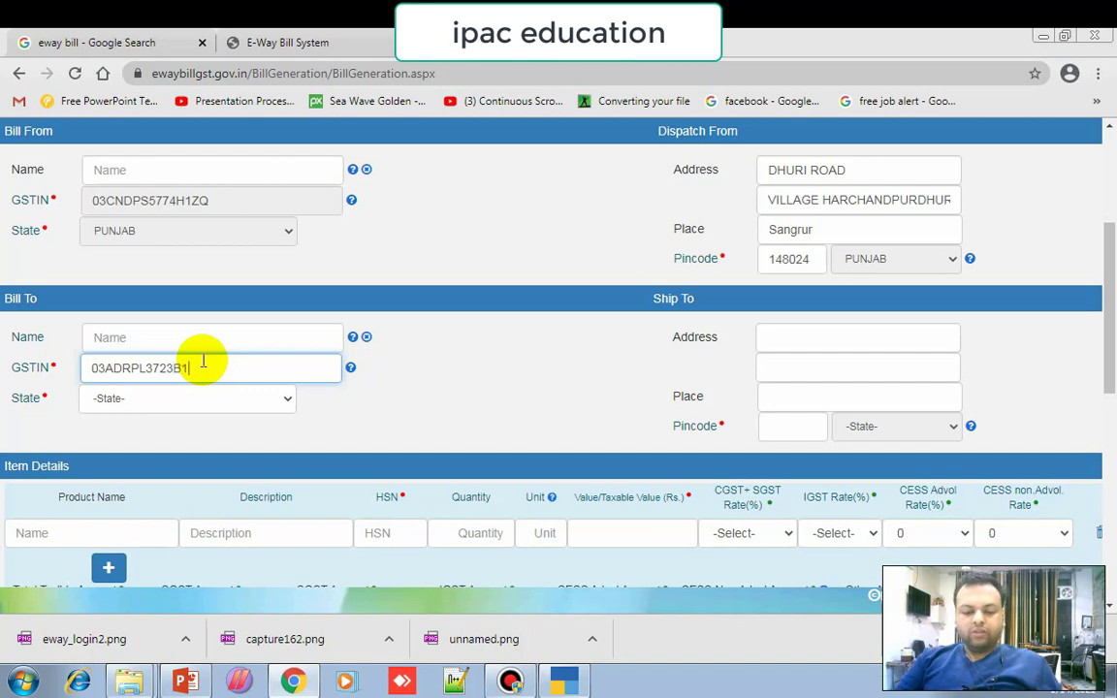
text(X)
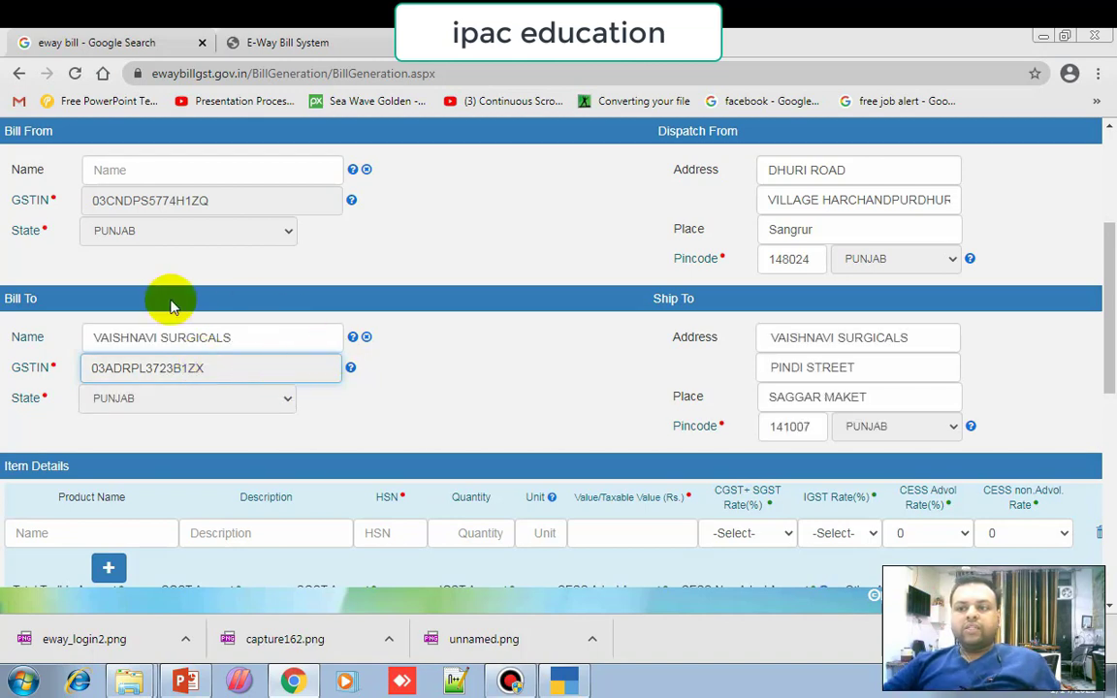
scroll(524, 408, down, 3)
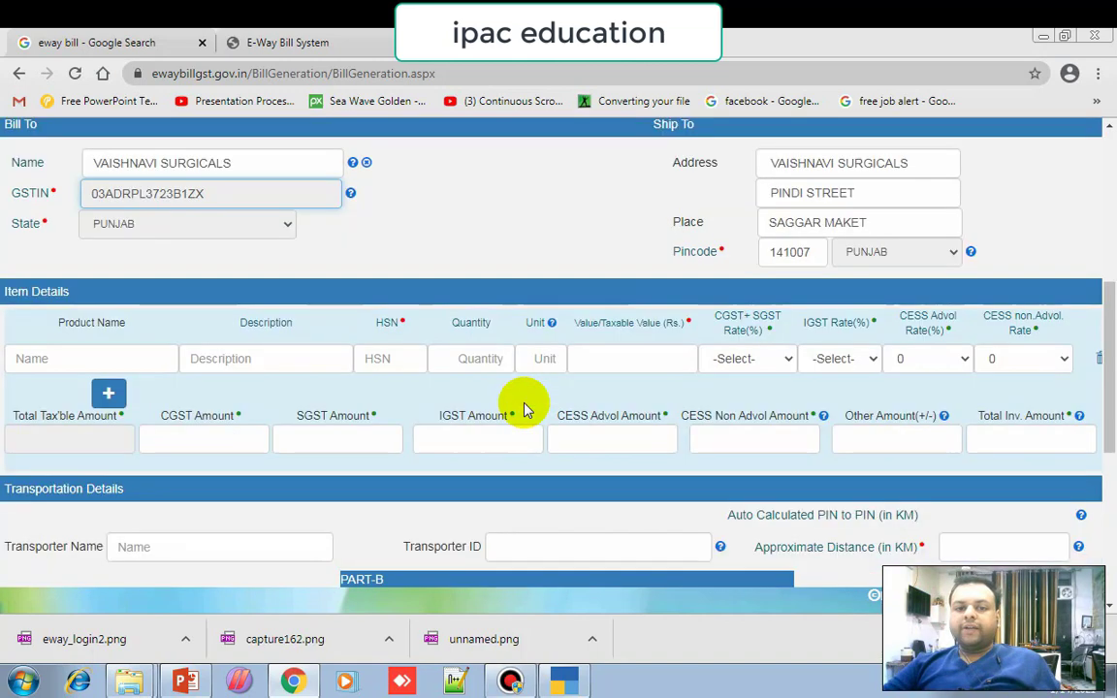
click(45, 357)
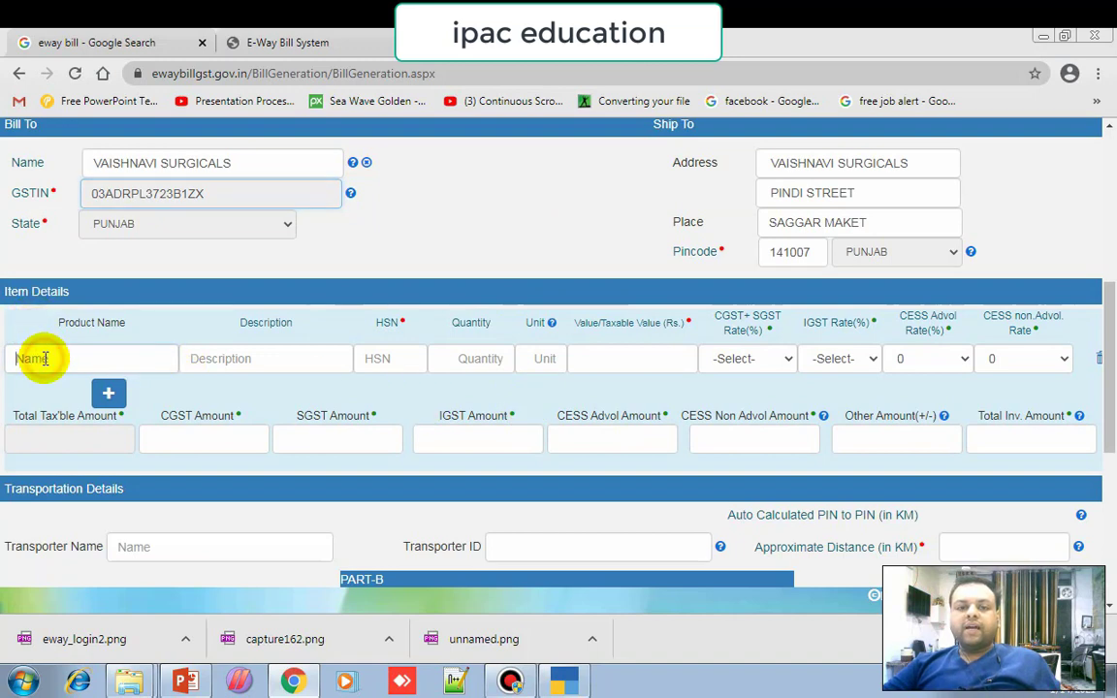
Enter product name STATIONERY, description CLASMATE NOTEBOOKS and HSN 1234 for the item.
click(560, 682)
scroll(150, 532, down, 1)
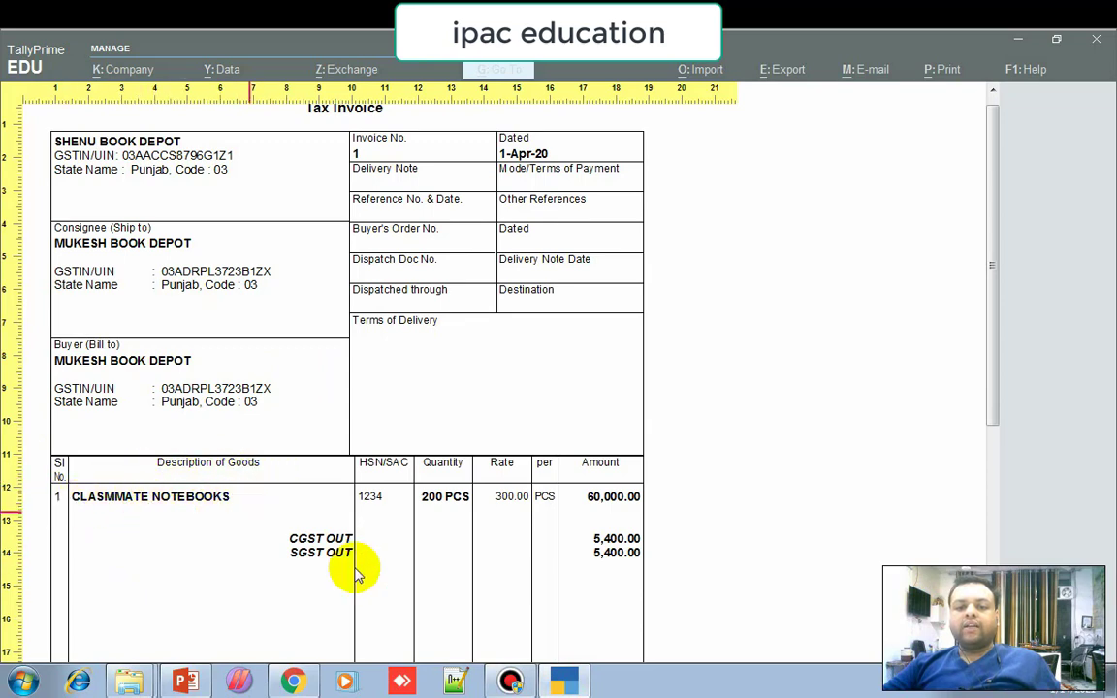
key(alt+Tab)
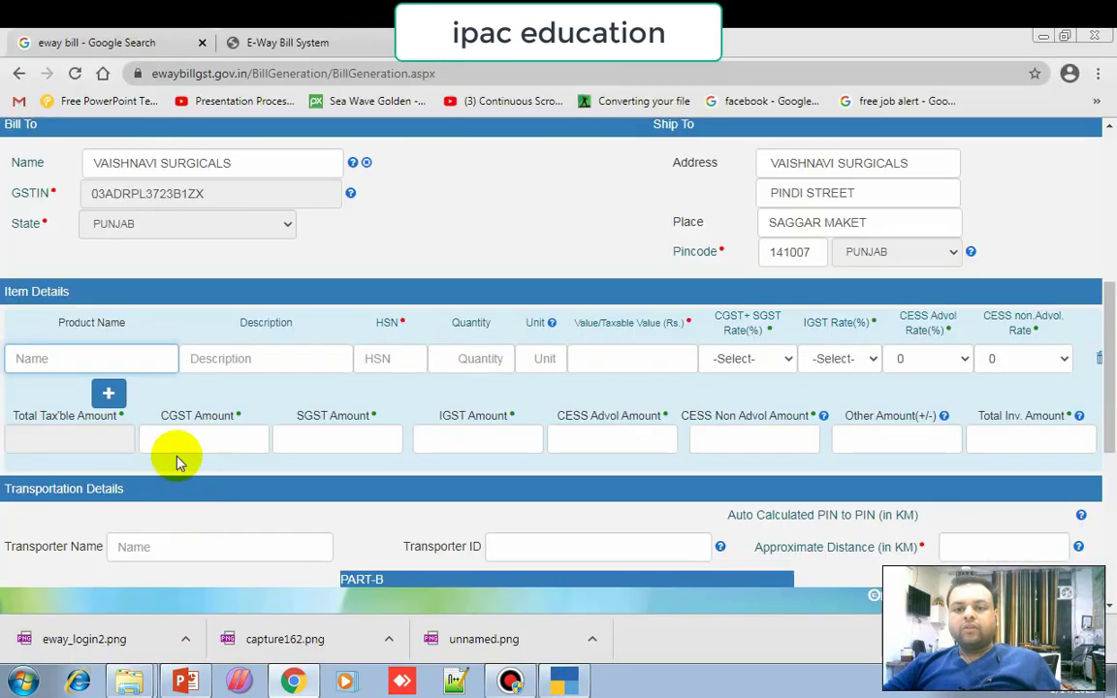
click(101, 359)
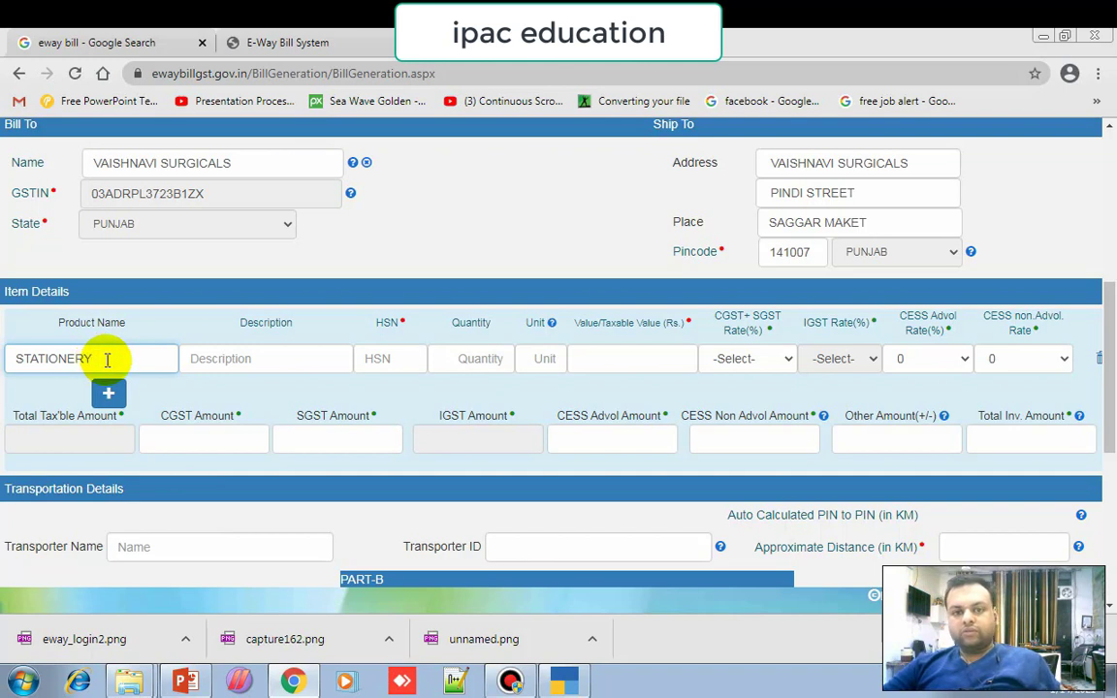
click(235, 360)
text(CLASMATE NOTEBOOKS)
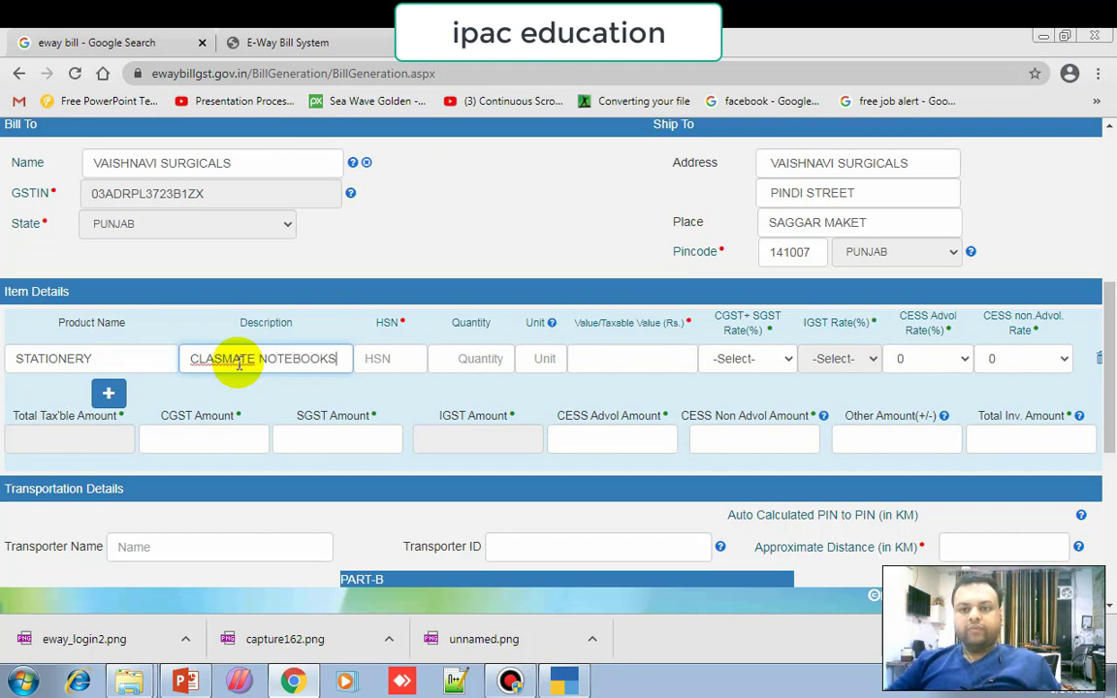
click(384, 359)
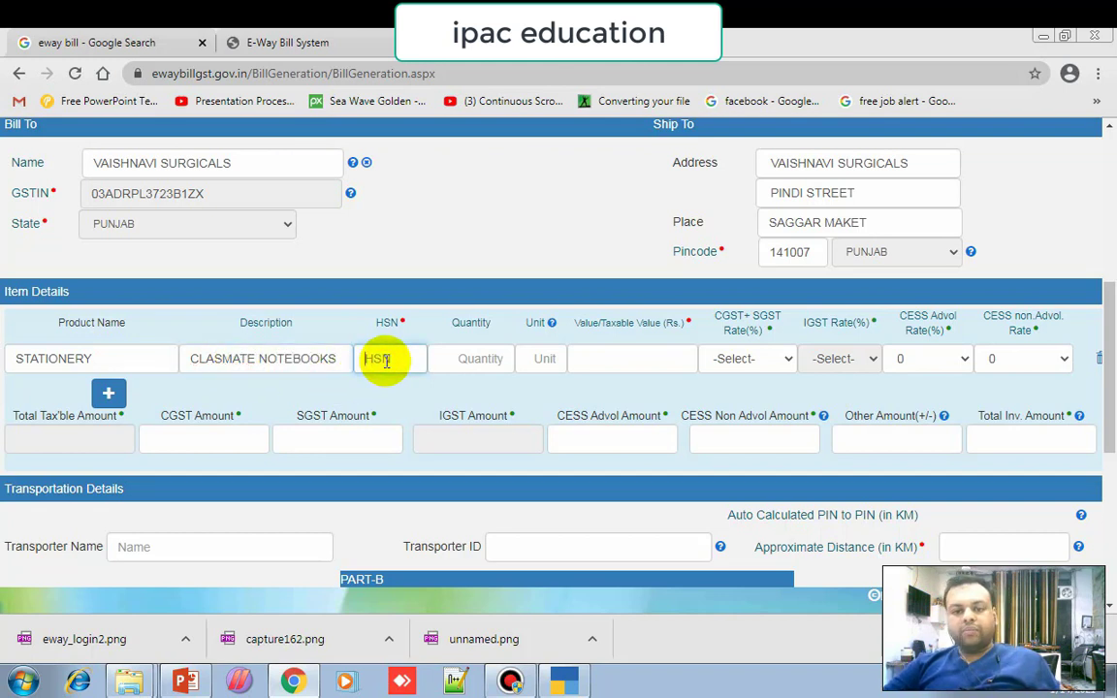
text(1234)
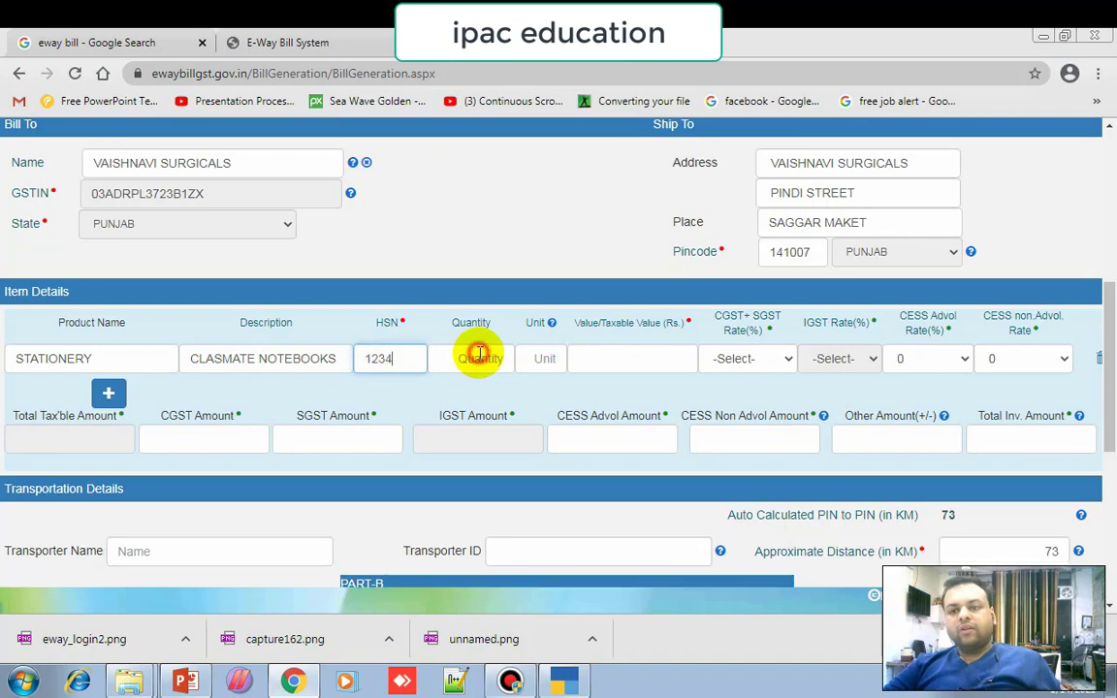
Enter quantity 200 for the notebooks after checking it in the Tally invoice.
click(565, 681)
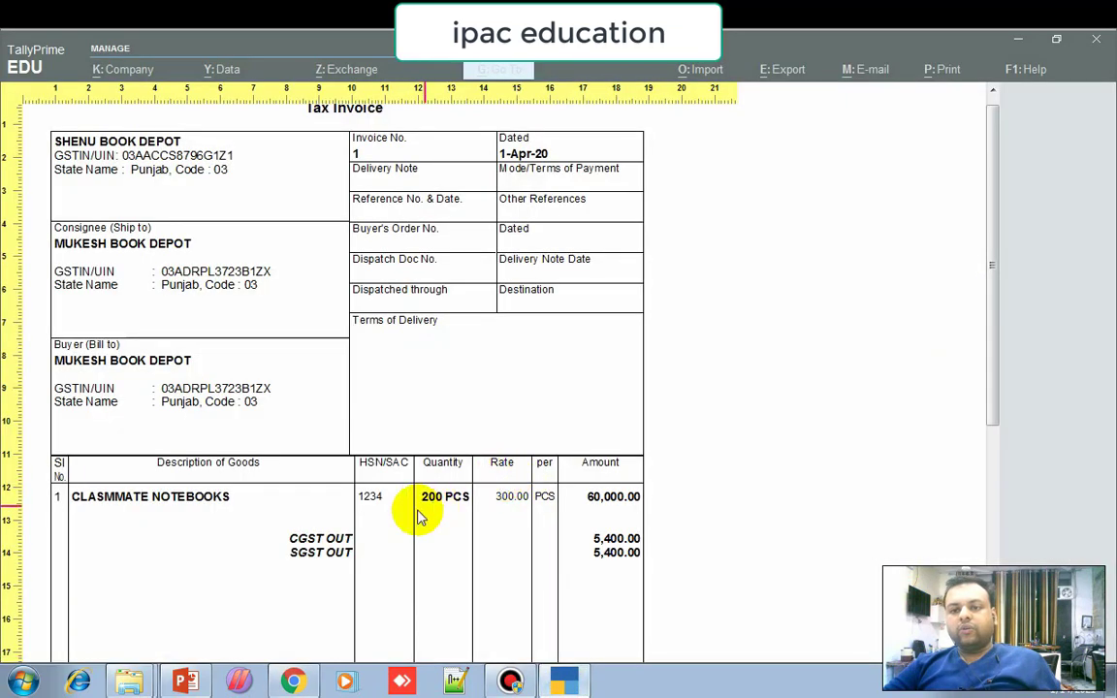
click(295, 681)
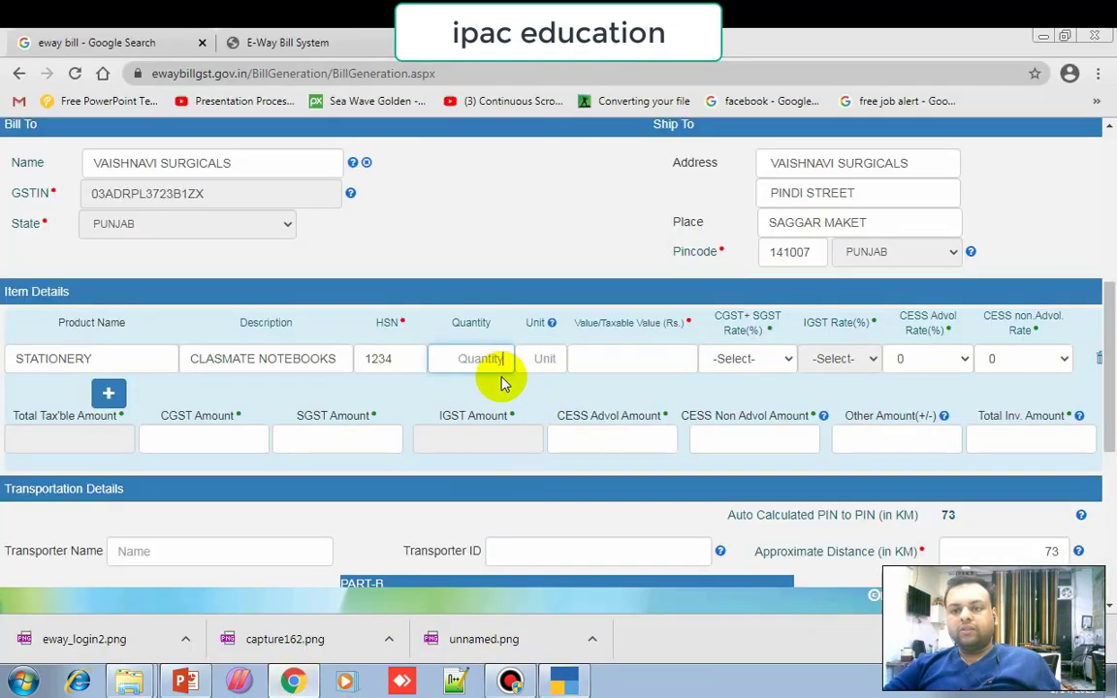
click(468, 357)
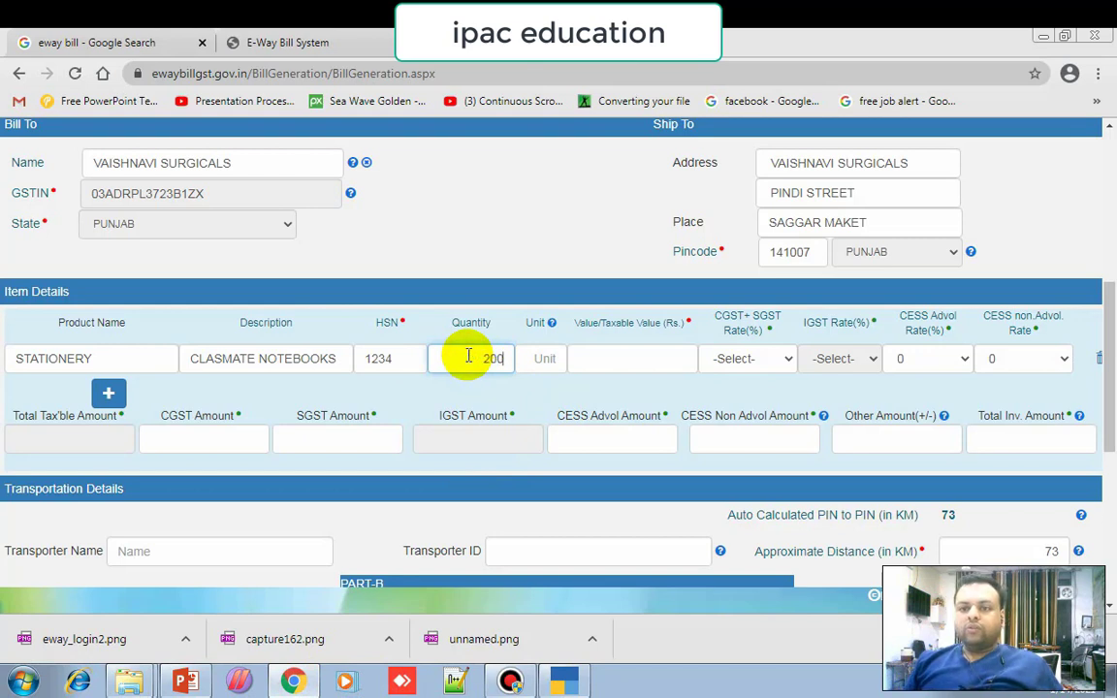
click(537, 357)
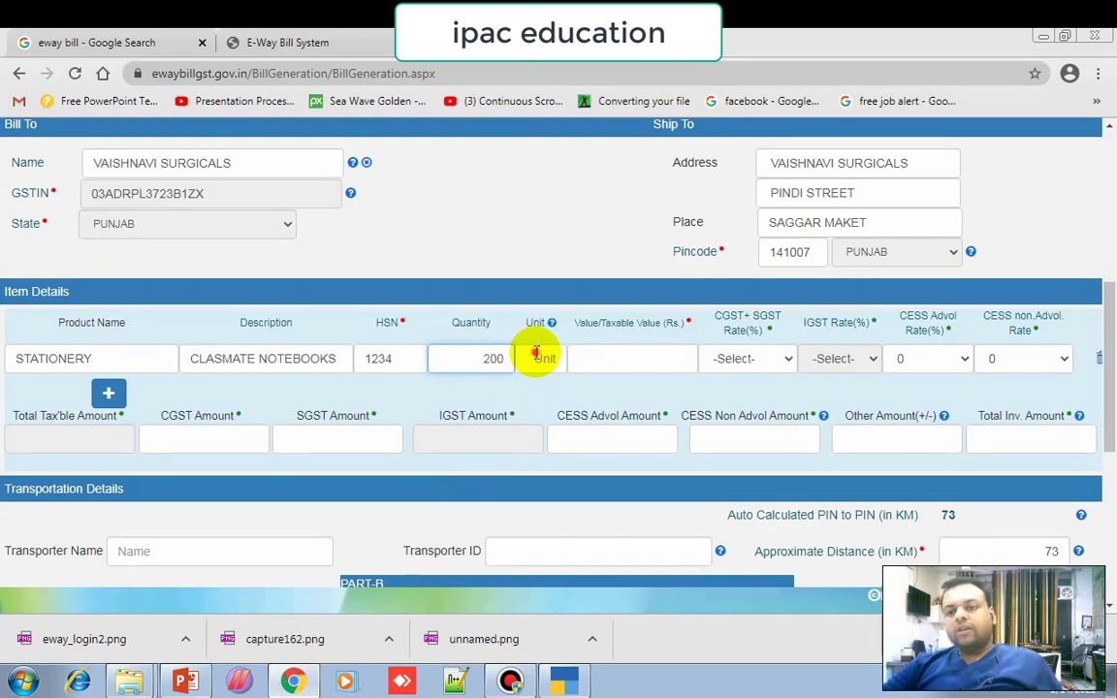
Set the notebook line's unit to PCS after checking the unit code help.
mouse_move(550, 328)
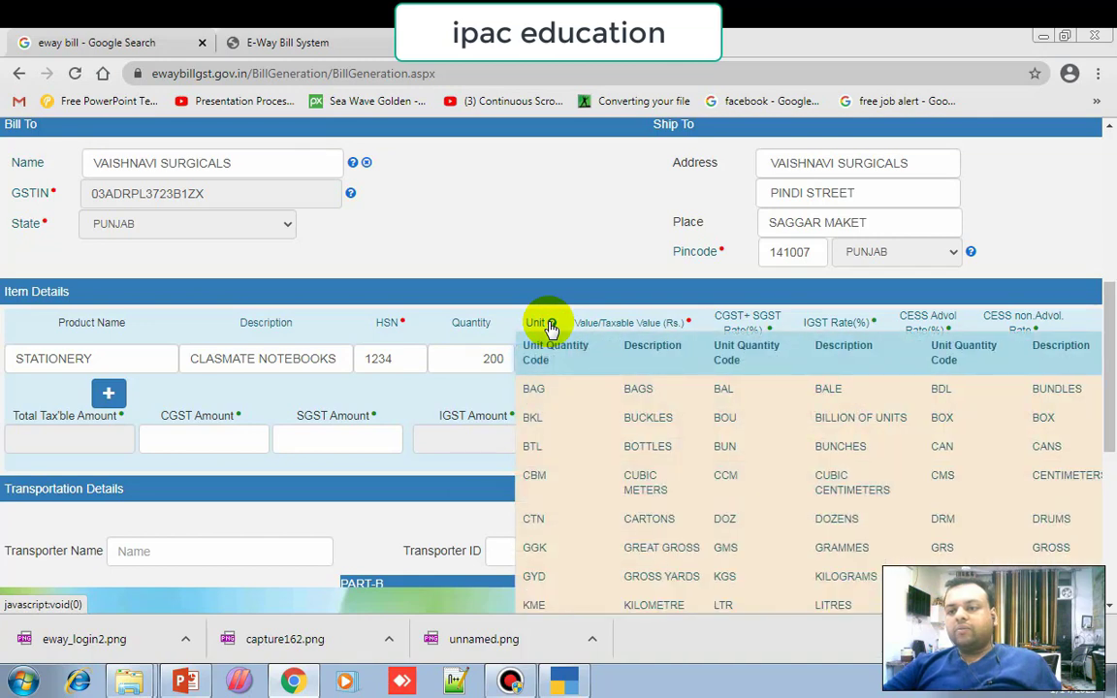
scroll(550, 328, down, 1)
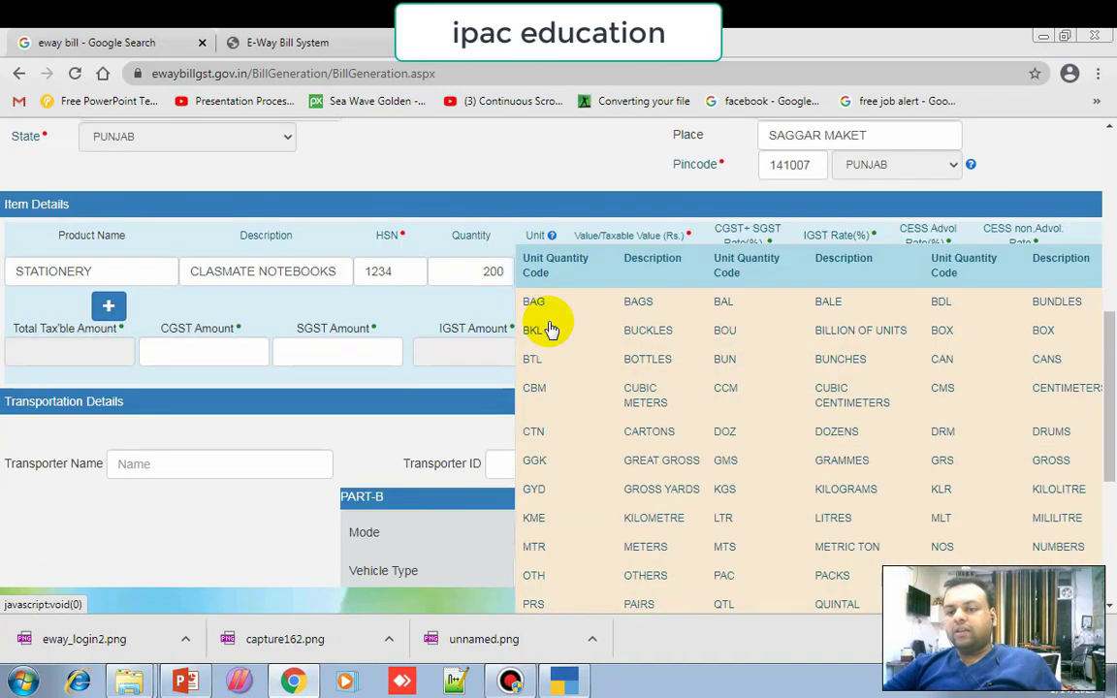
scroll(550, 328, down, 1)
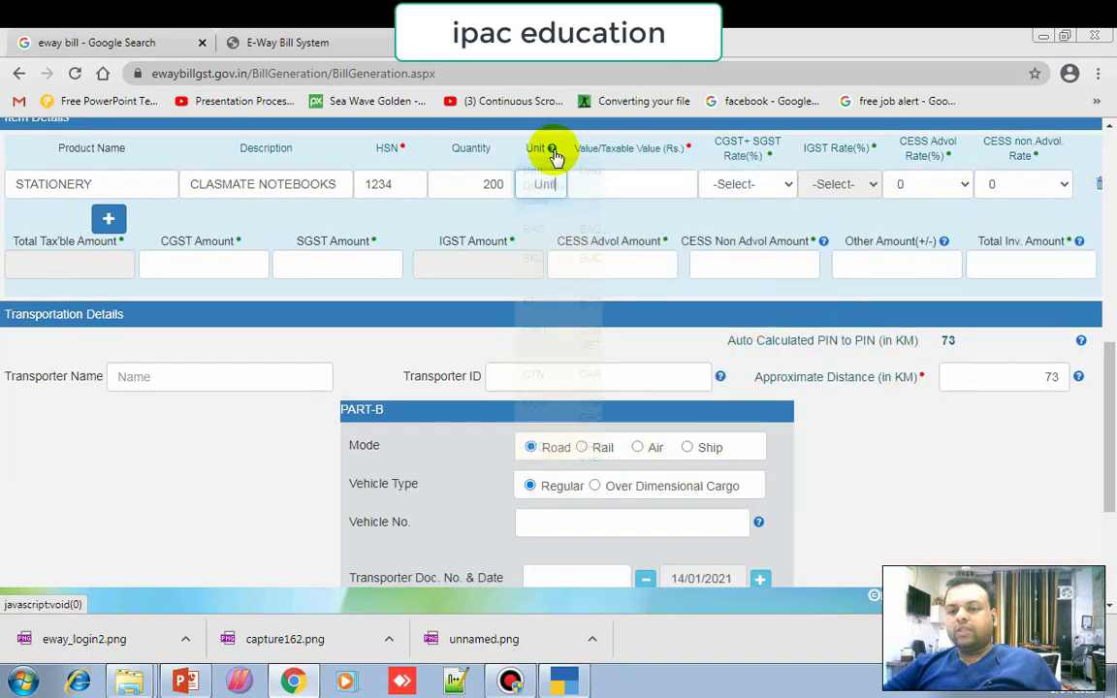
mouse_move(554, 155)
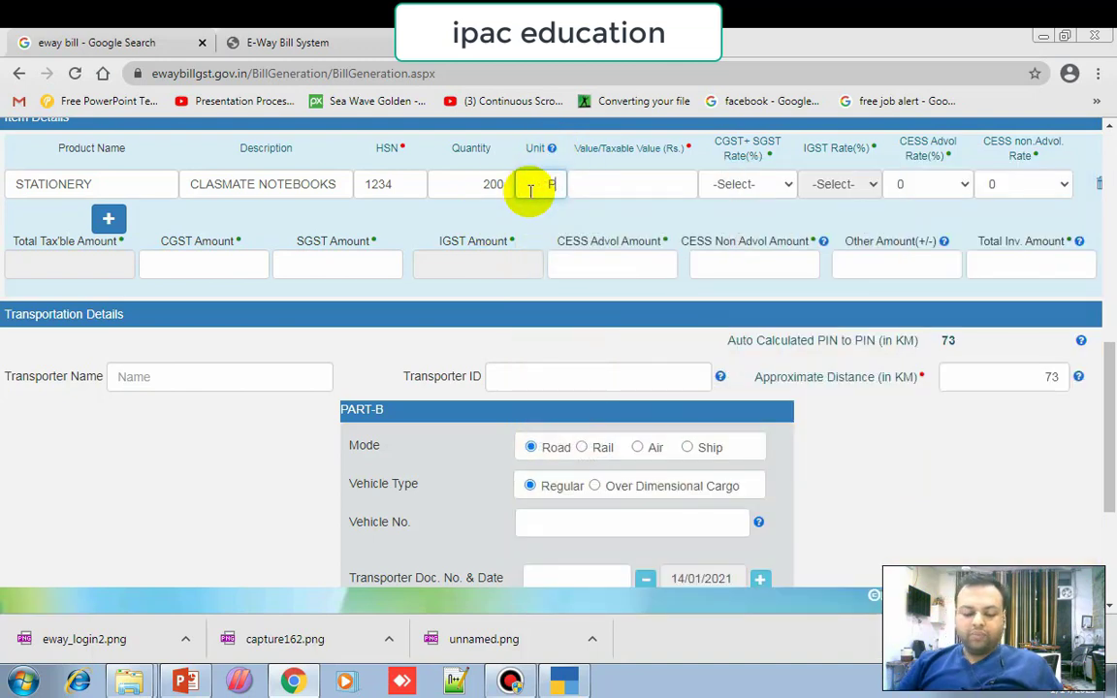
text(S)
click(648, 178)
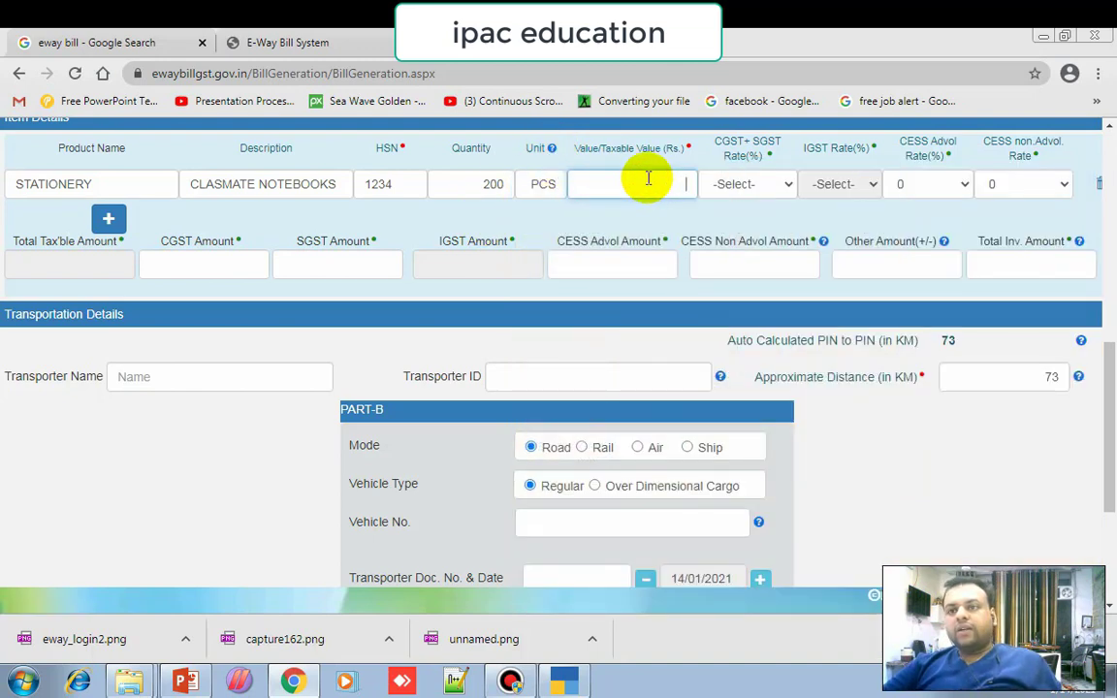
Enter taxable value 60000, matching the Tally invoice amount.
click(563, 682)
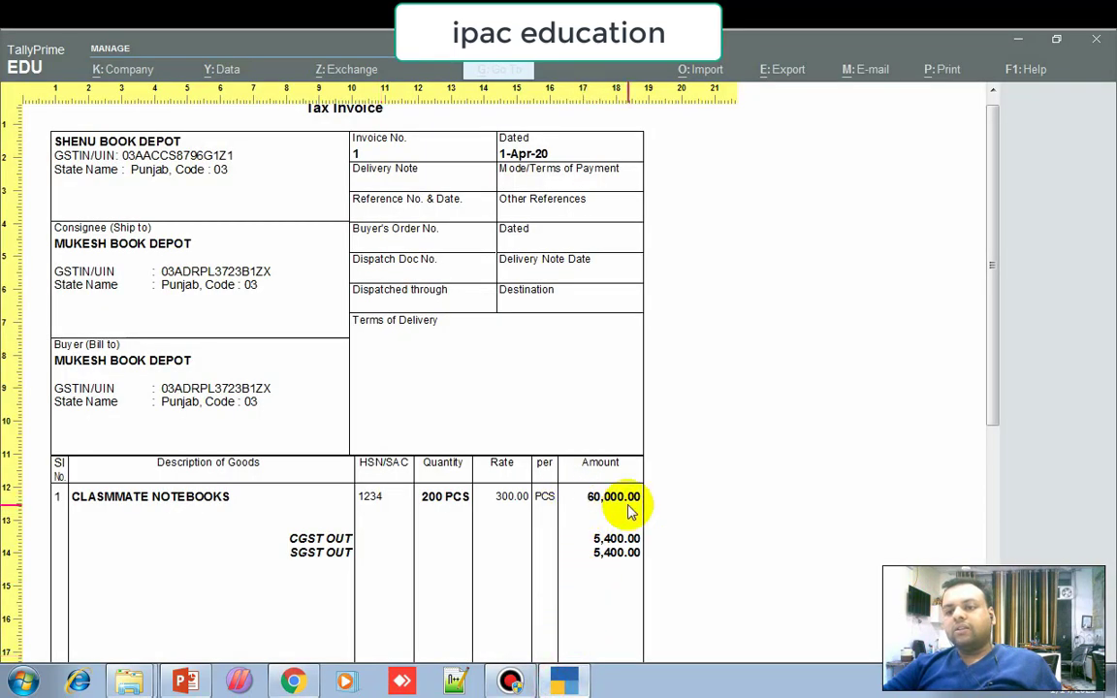
click(314, 682)
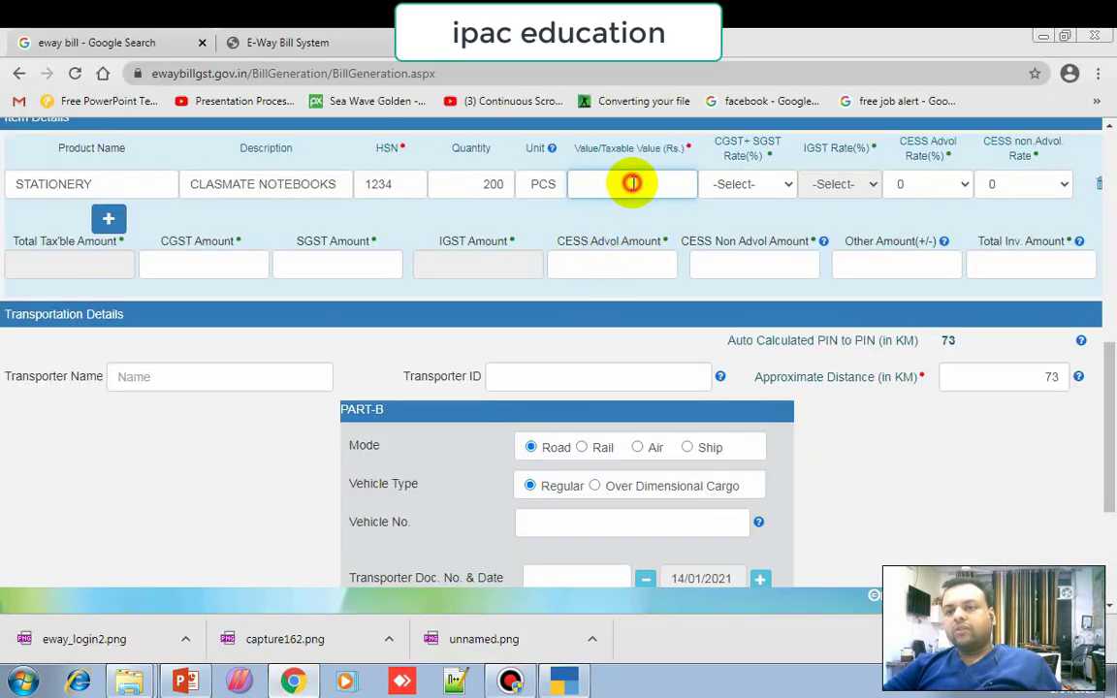
text(60000)
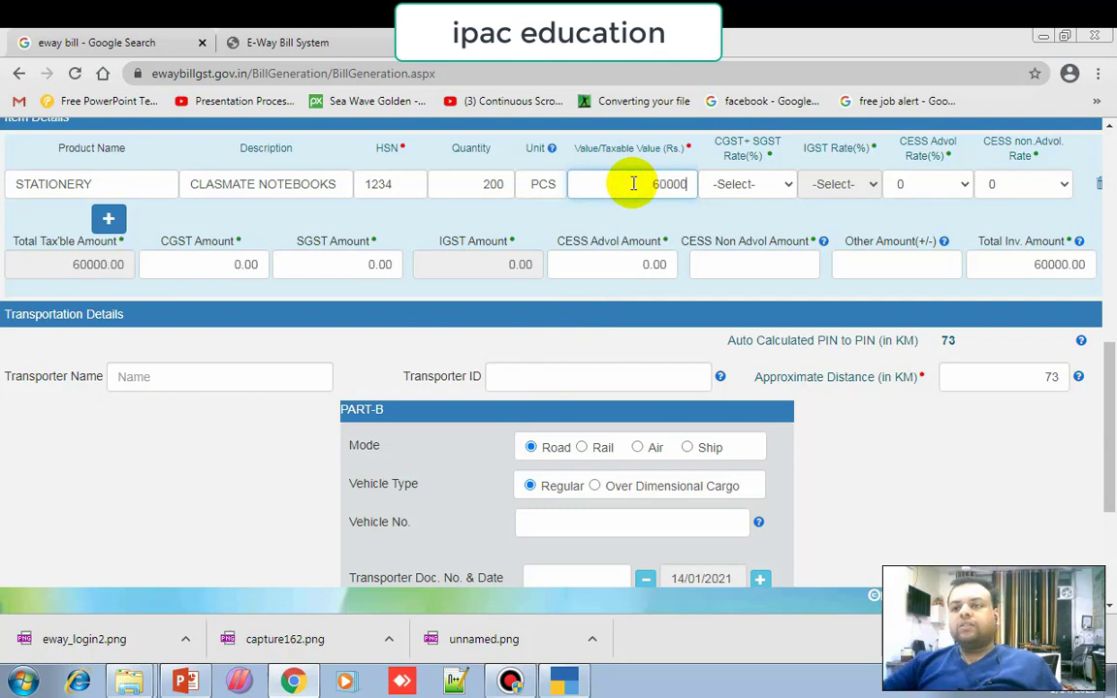
click(759, 186)
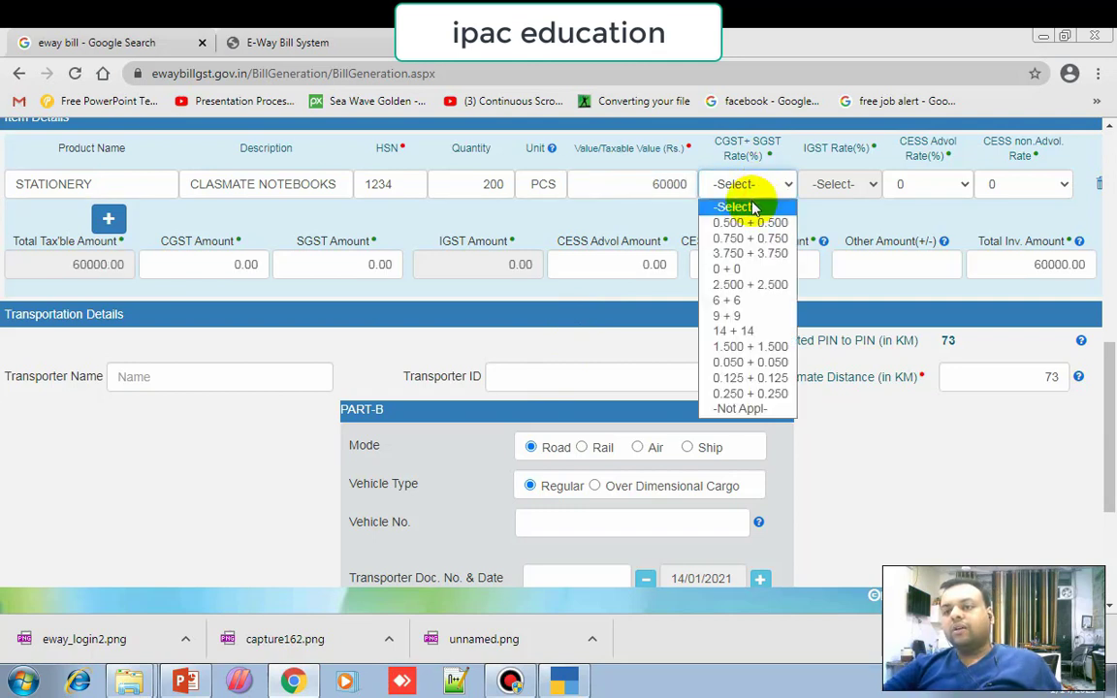
Apply the 9 + 9 CGST+SGST rate, giving 5400.00 each and a 70800.00 total, verified against Tally.
click(743, 318)
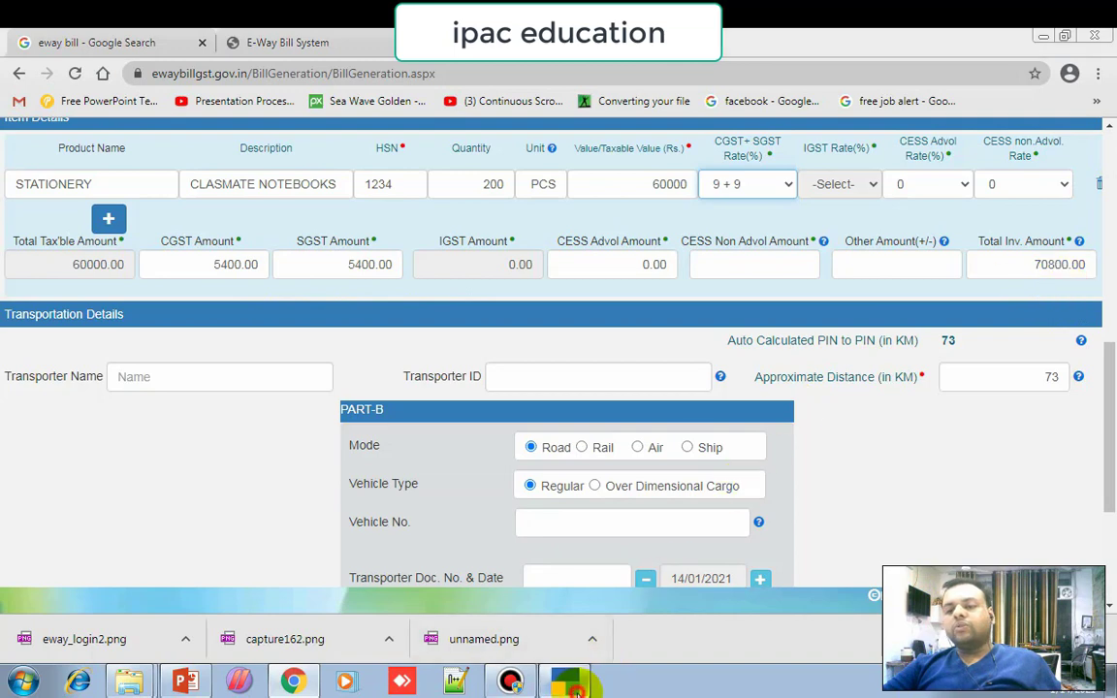
click(568, 682)
scroll(666, 532, down, 3)
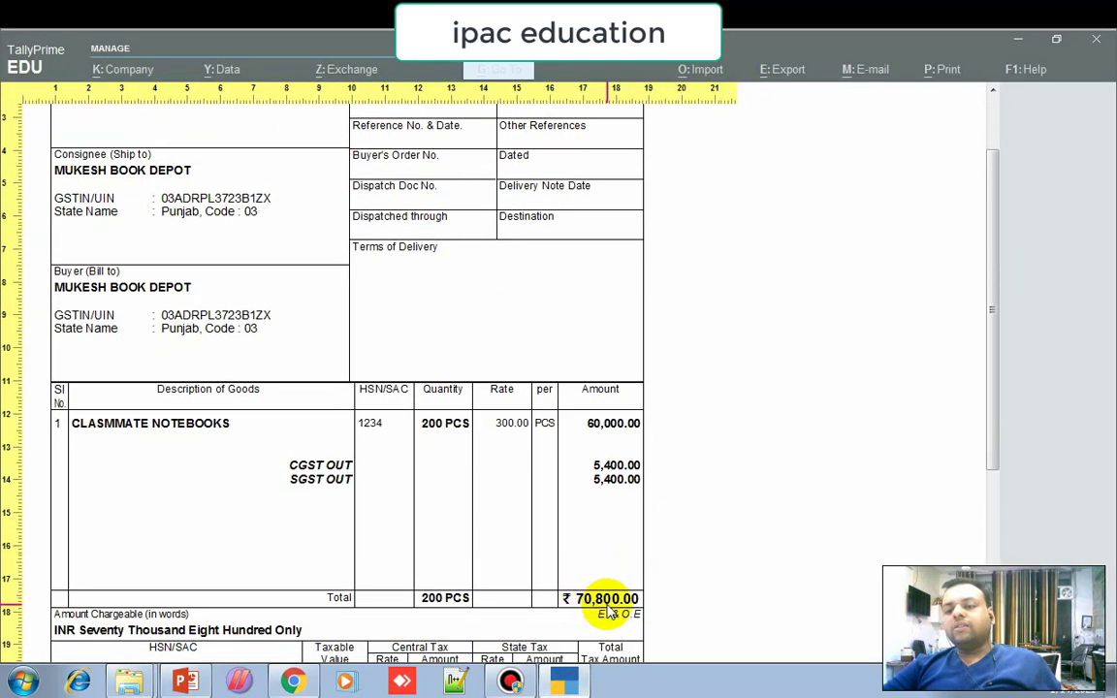
click(293, 682)
scroll(544, 461, down, 1)
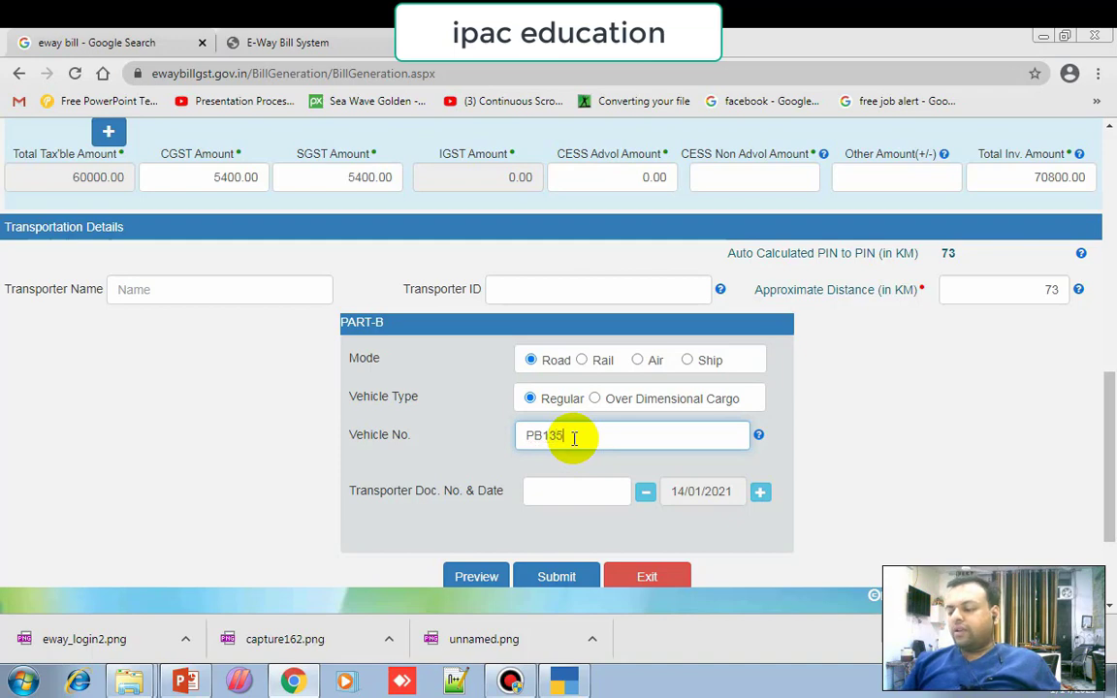
Answer No to the vahan-system warning so the vehicle number is left empty.
click(570, 492)
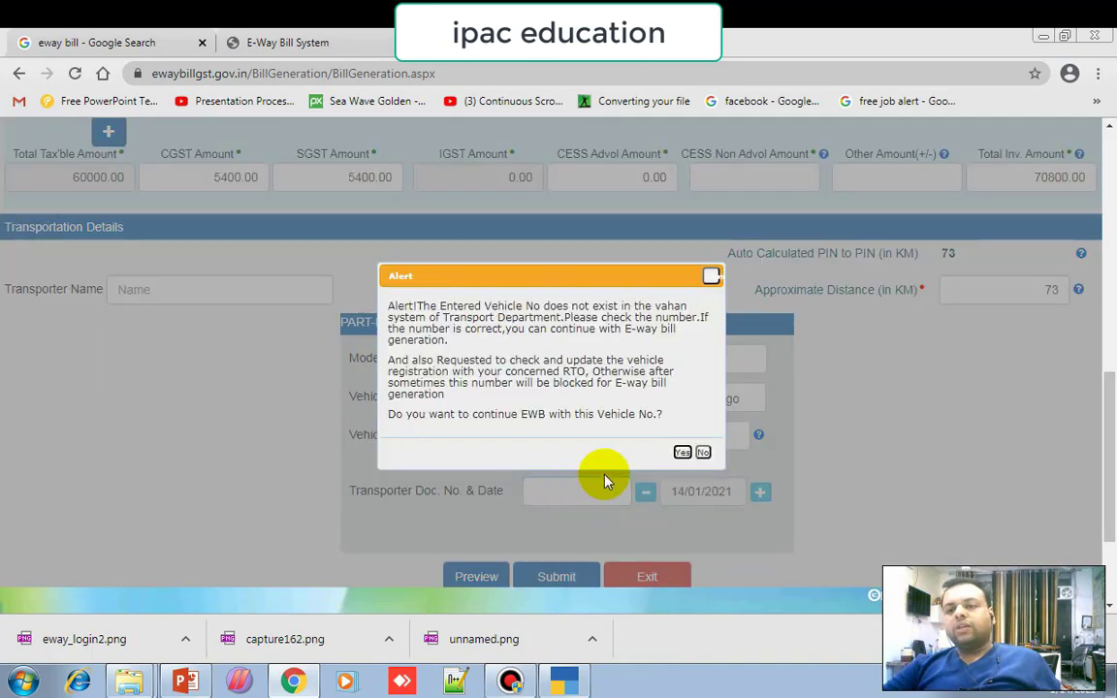
click(697, 454)
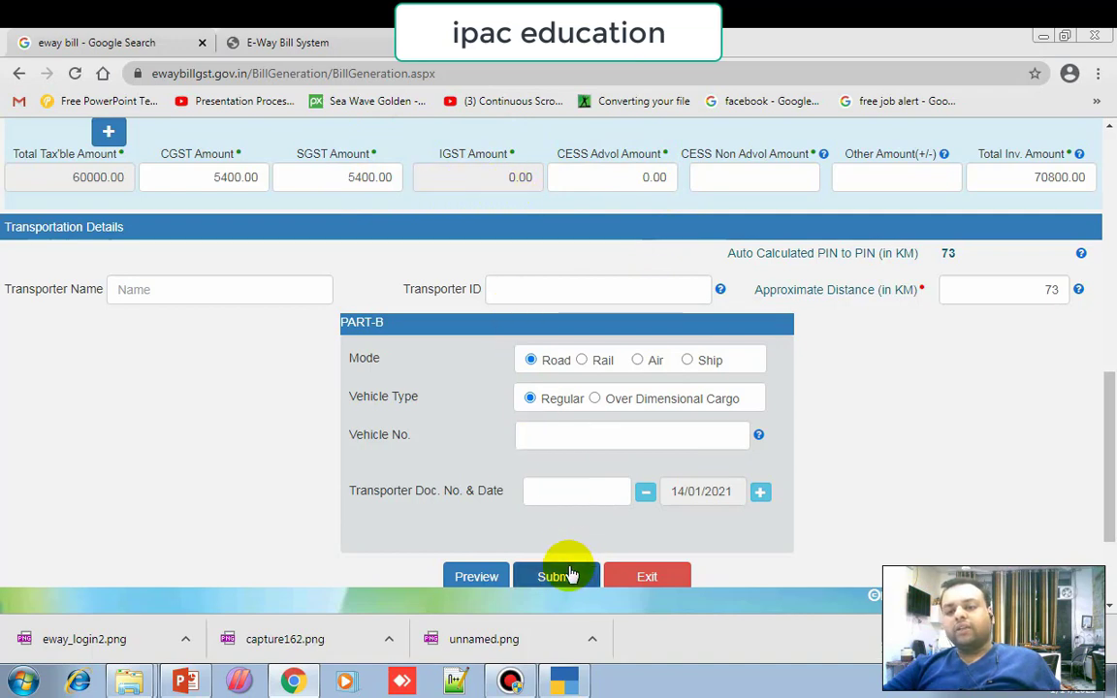
Close the print preview and step through the MUKESH BOOK DEPOT voucher to its e-way bill details.
click(569, 685)
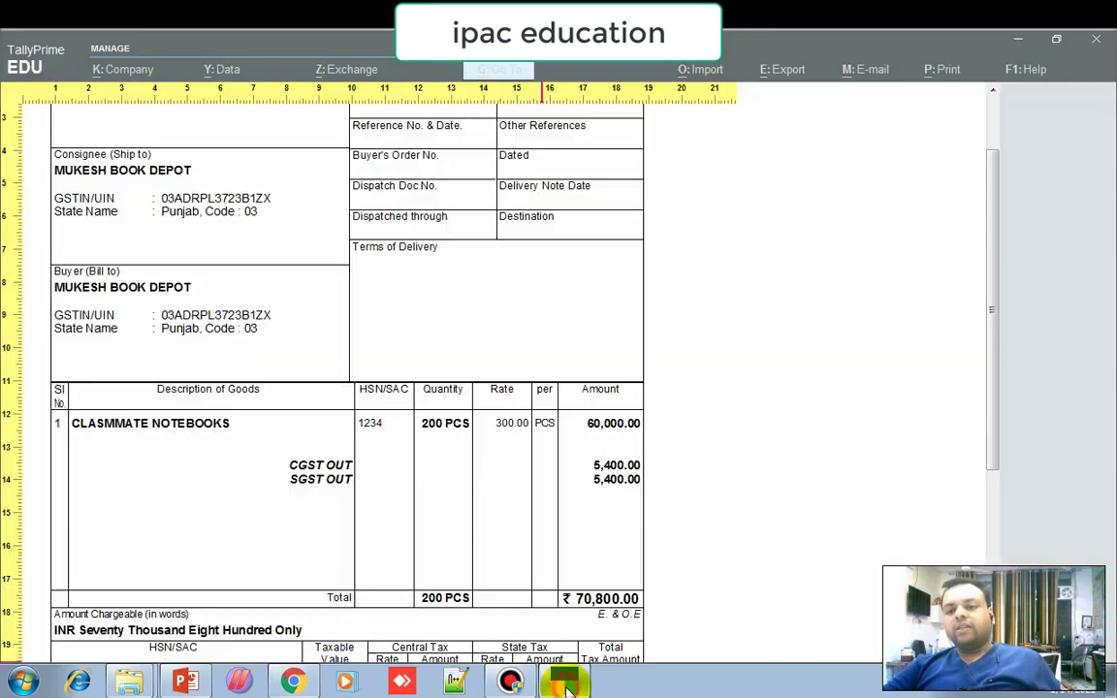
key(Escape)
key(Escape)
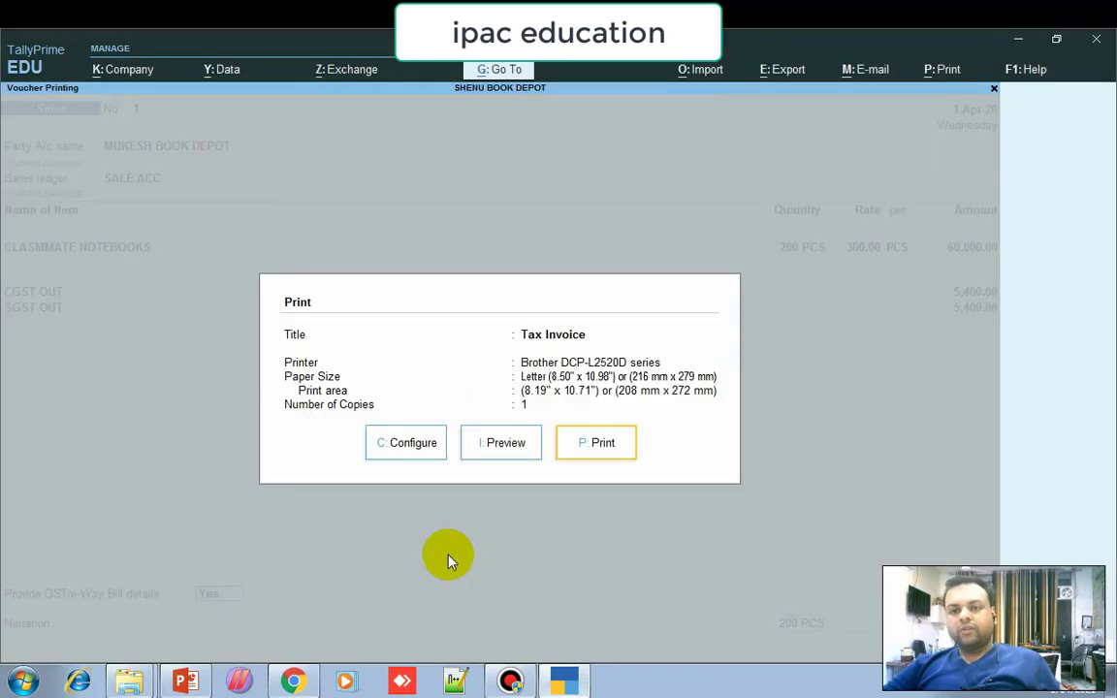
key(Escape)
key(Return)
key(Return)
key(Return)
key(Return)
key(Return)
key(Return)
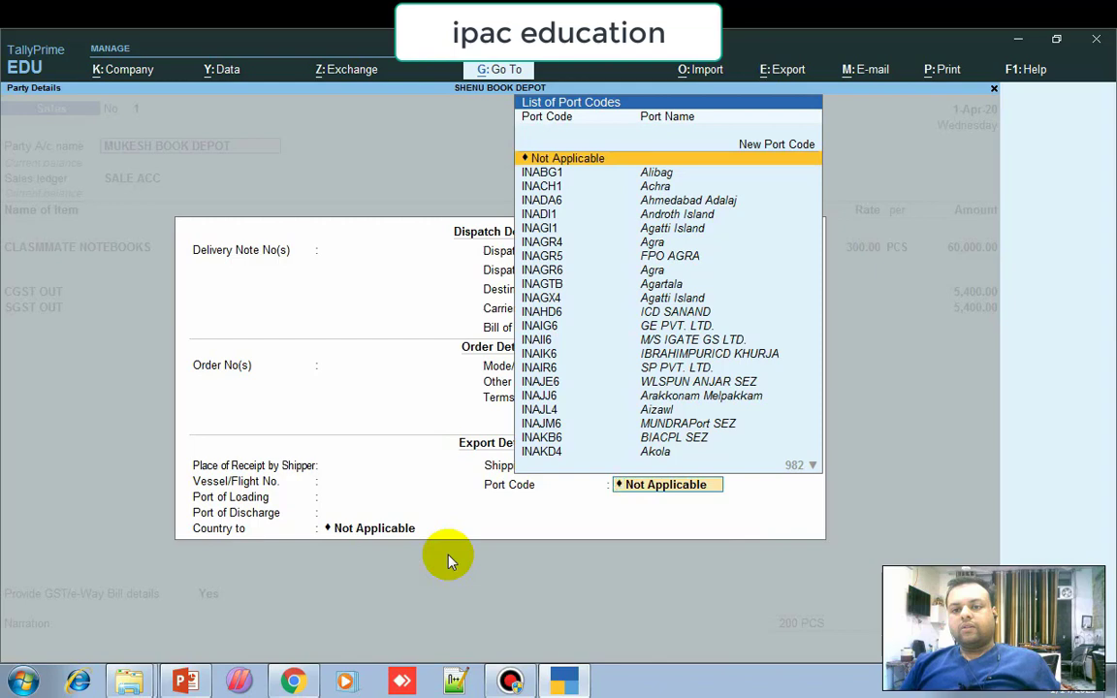
key(Return)
key(Return)
key(Return)
key(Return)
key(Return)
key(Return)
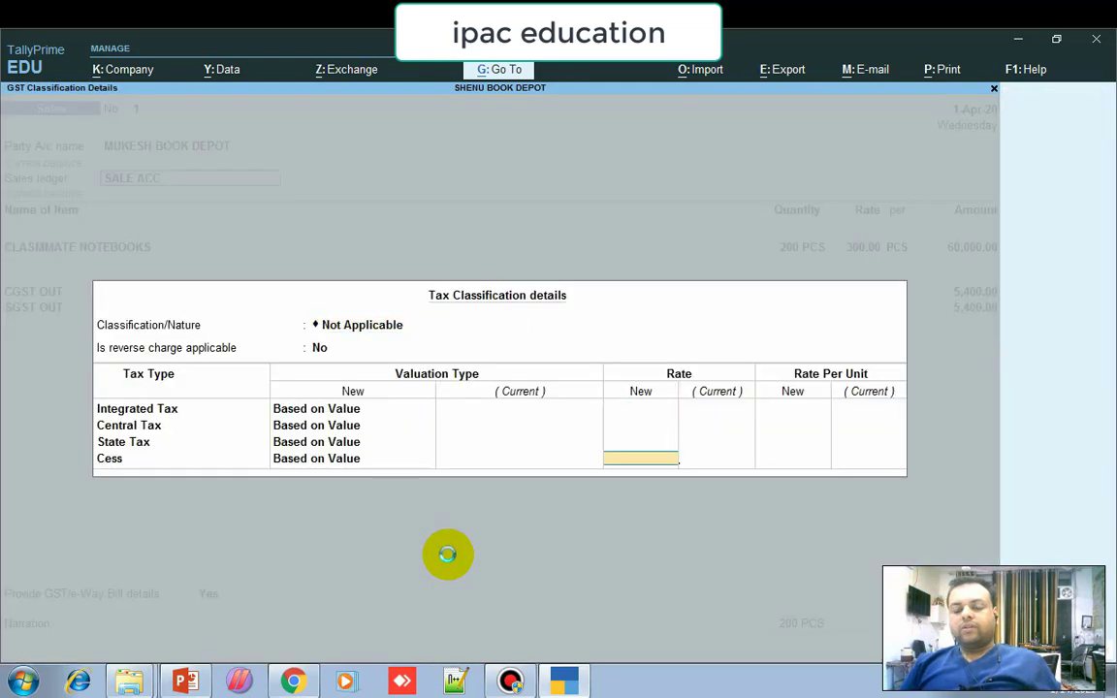
key(Return)
key(Return)
key(Return)
key(Return)
key(Return)
key(Return)
key(Return)
key(Return)
key(Return)
key(Return)
key(Return)
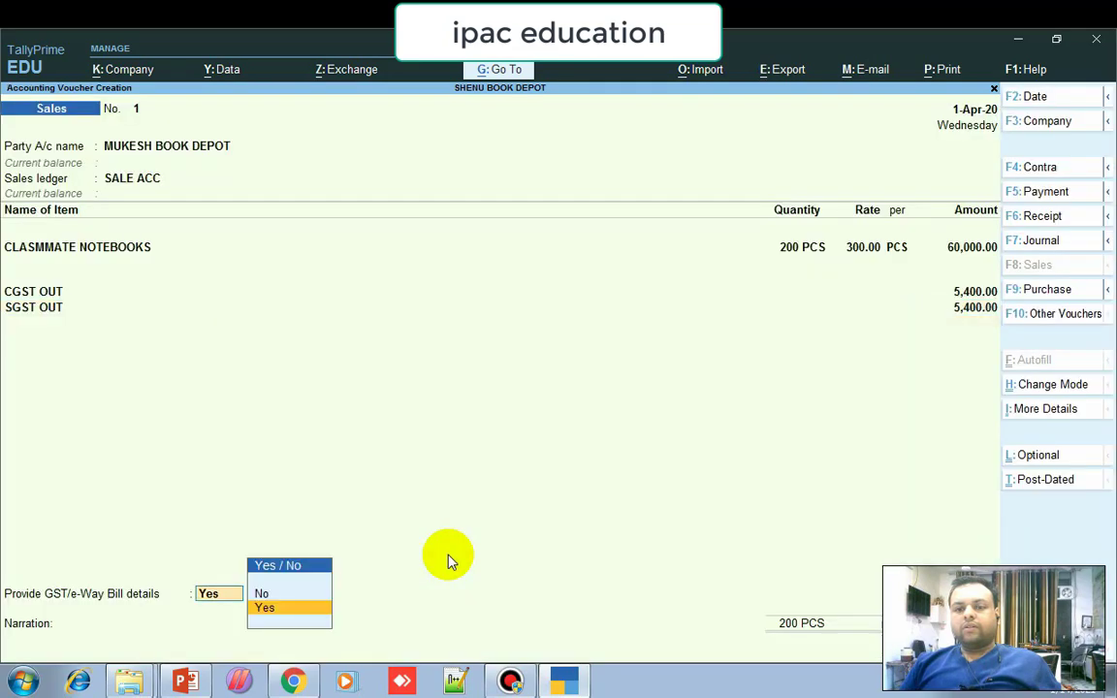
key(Return)
Record the 12-digit e-way bill number and date 14-1-2021 in the voucher's e-way bill details.
key(BackSpace)
key(BackSpace)
key(BackSpace)
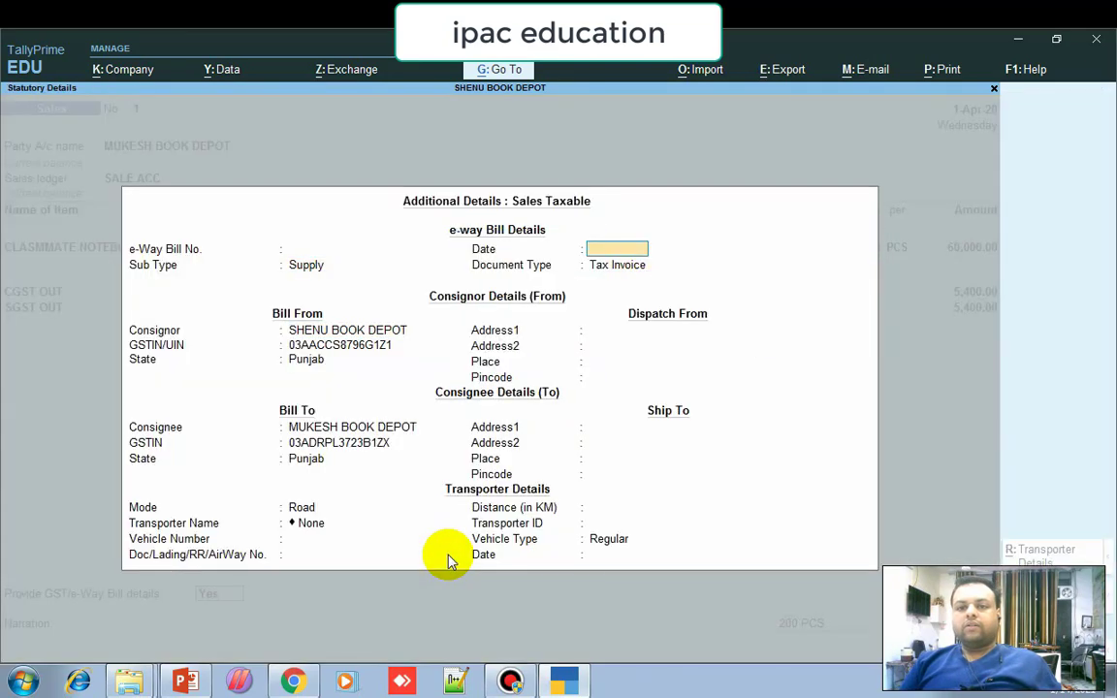
text(123)
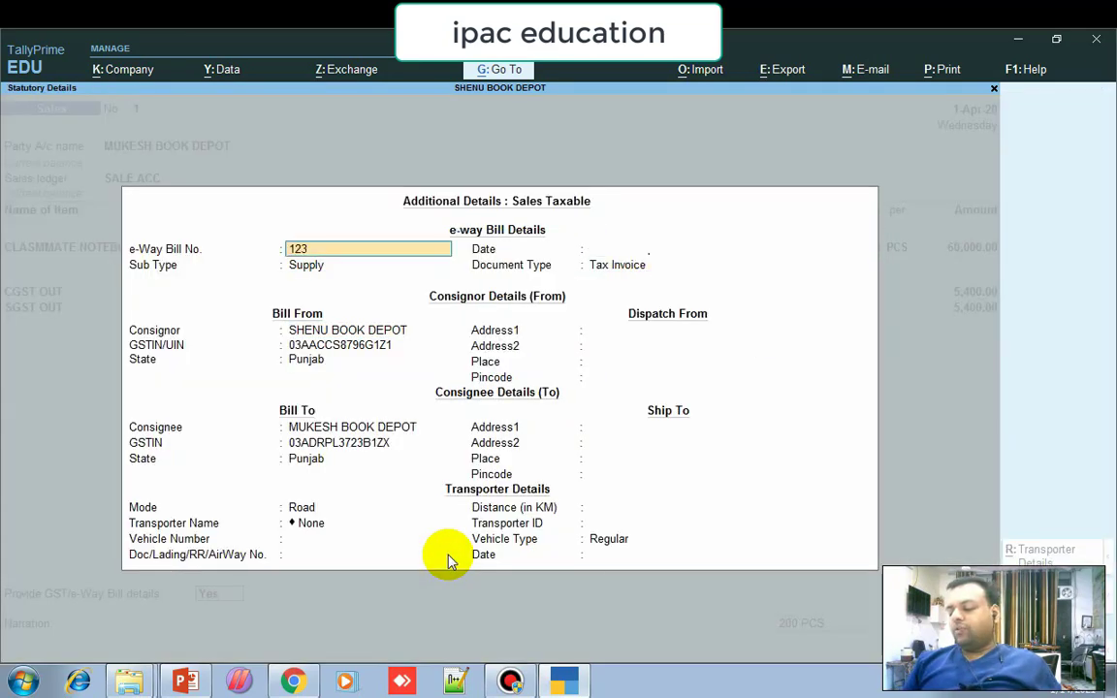
text(456789)
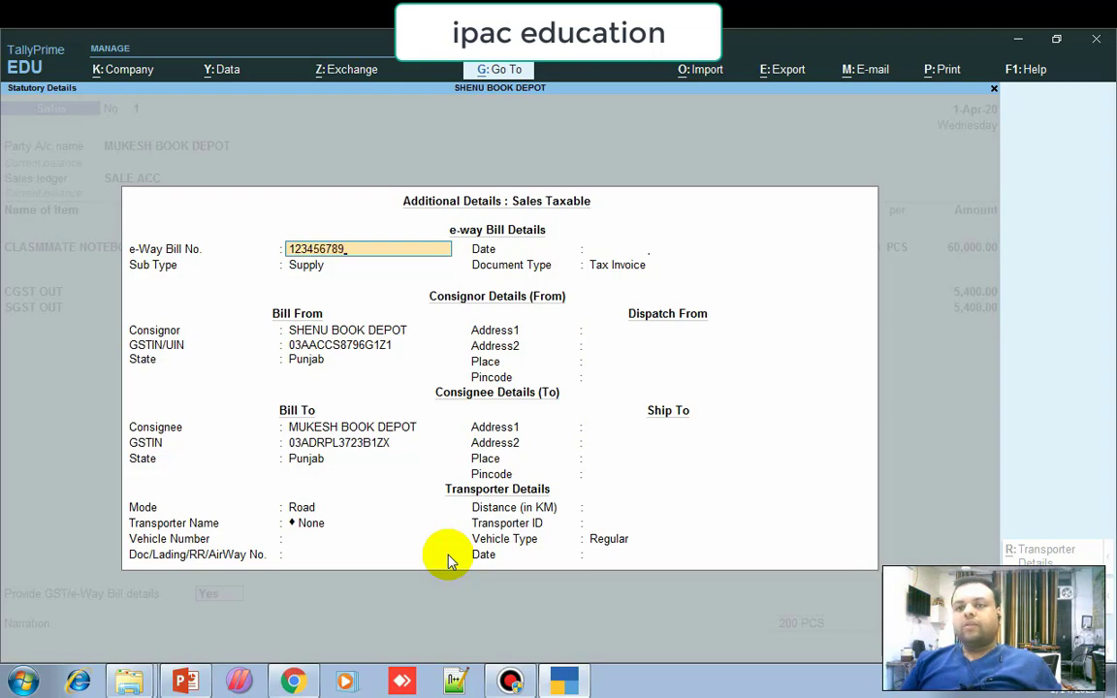
key(Return)
key(Escape)
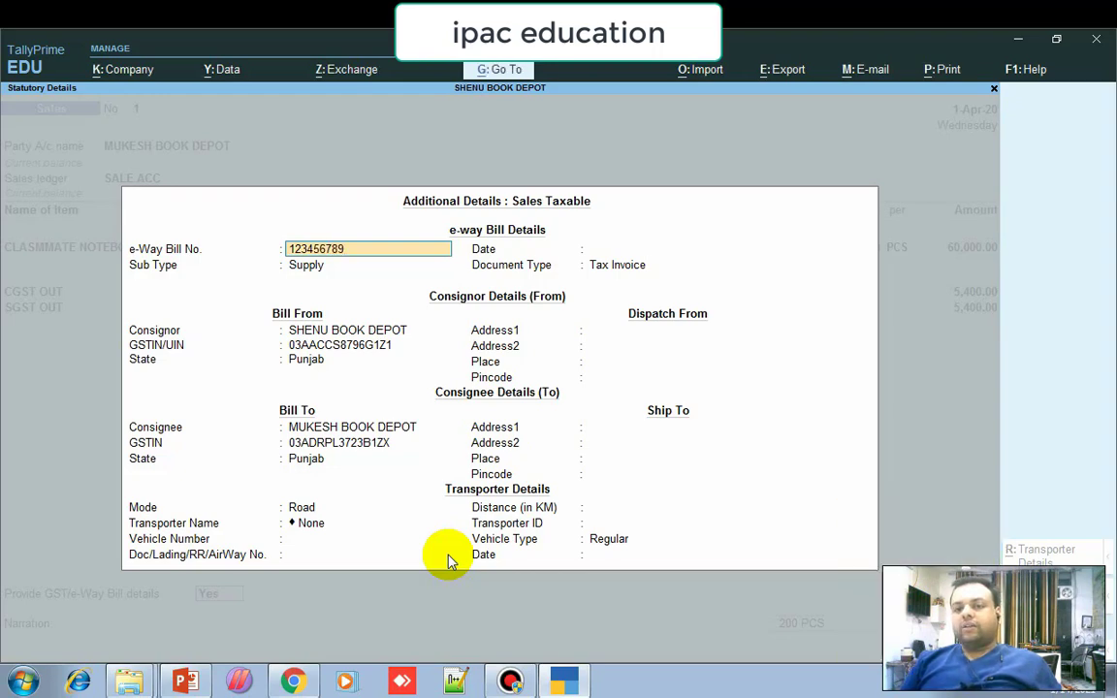
key(Escape)
key(Return)
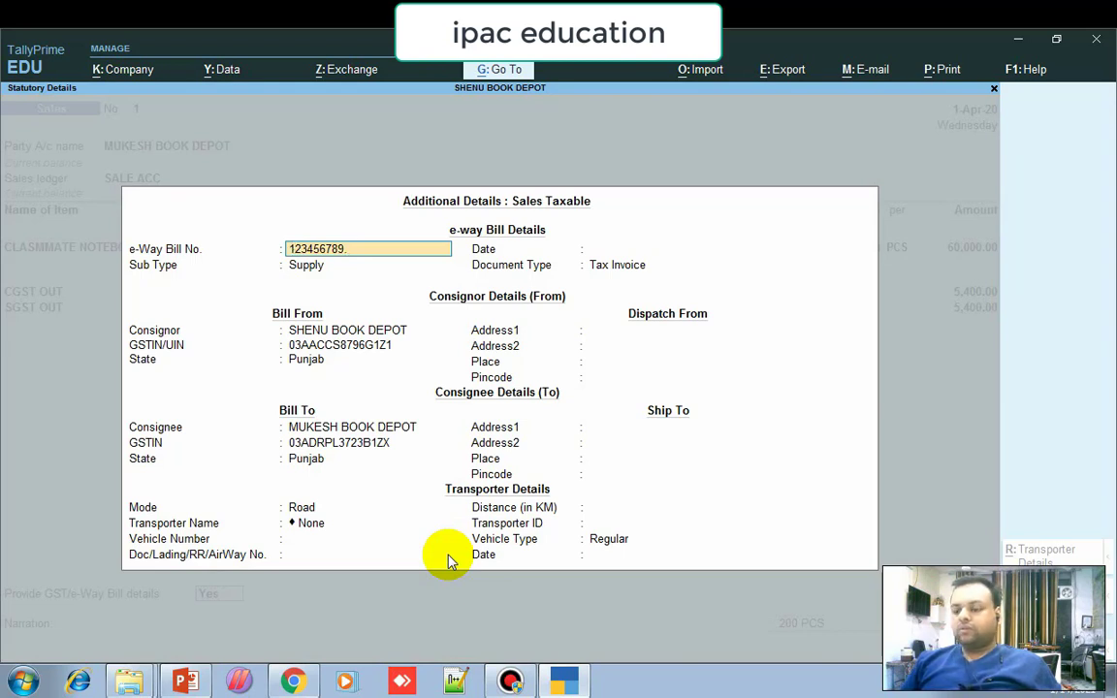
text(0)
text(12)
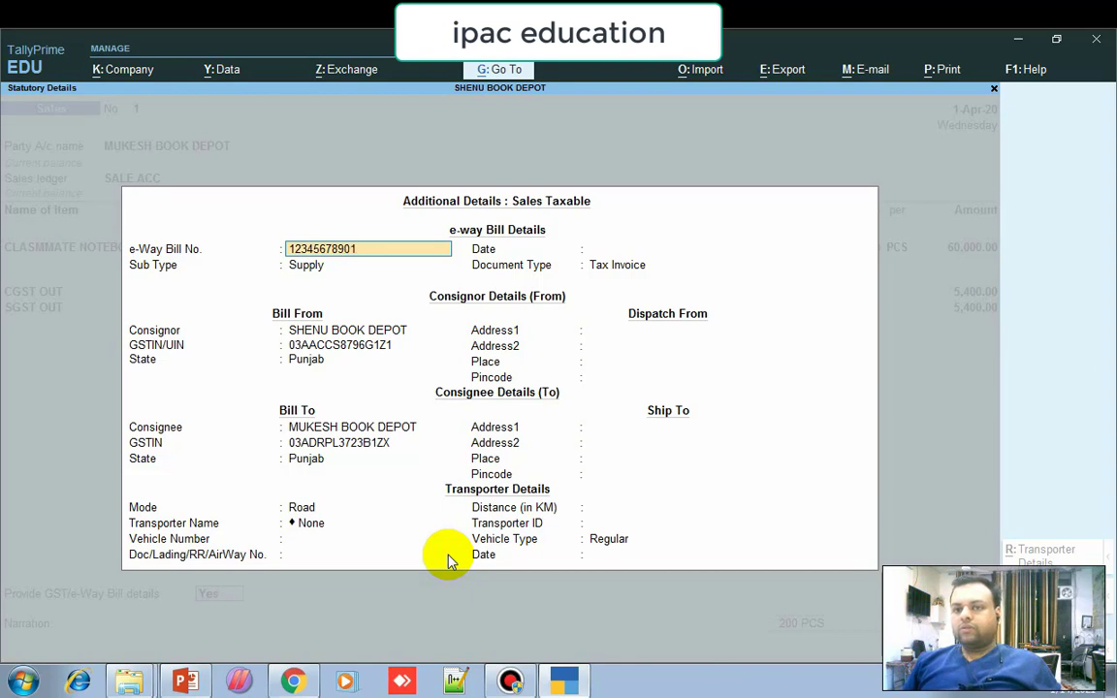
key(Return)
text(114-1-2021)
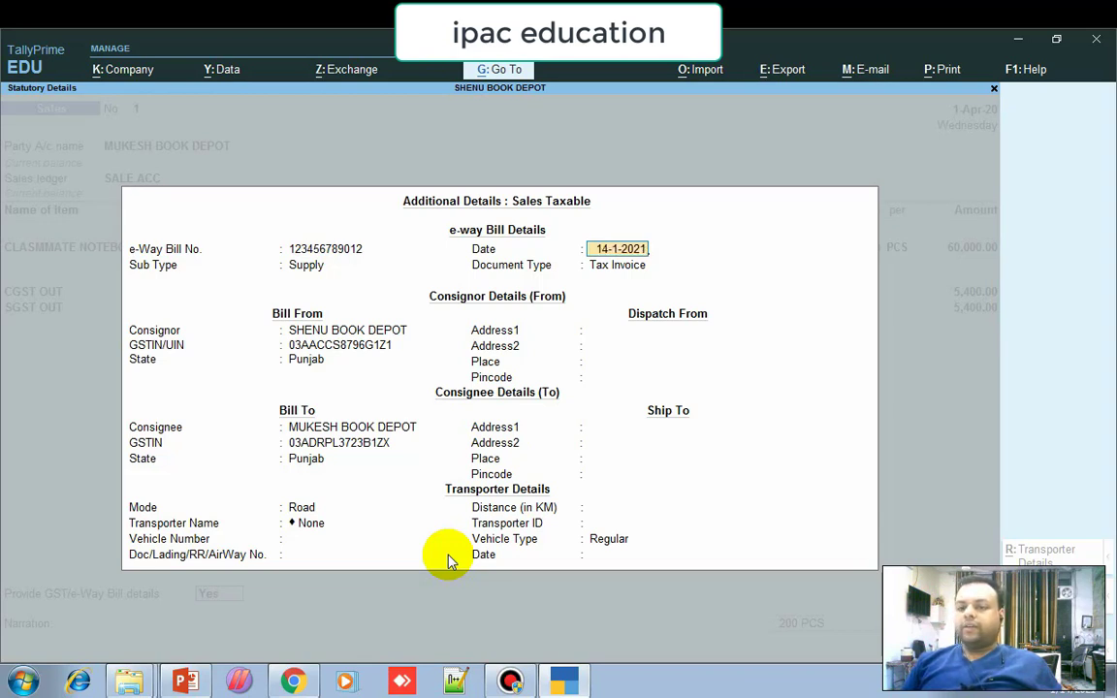